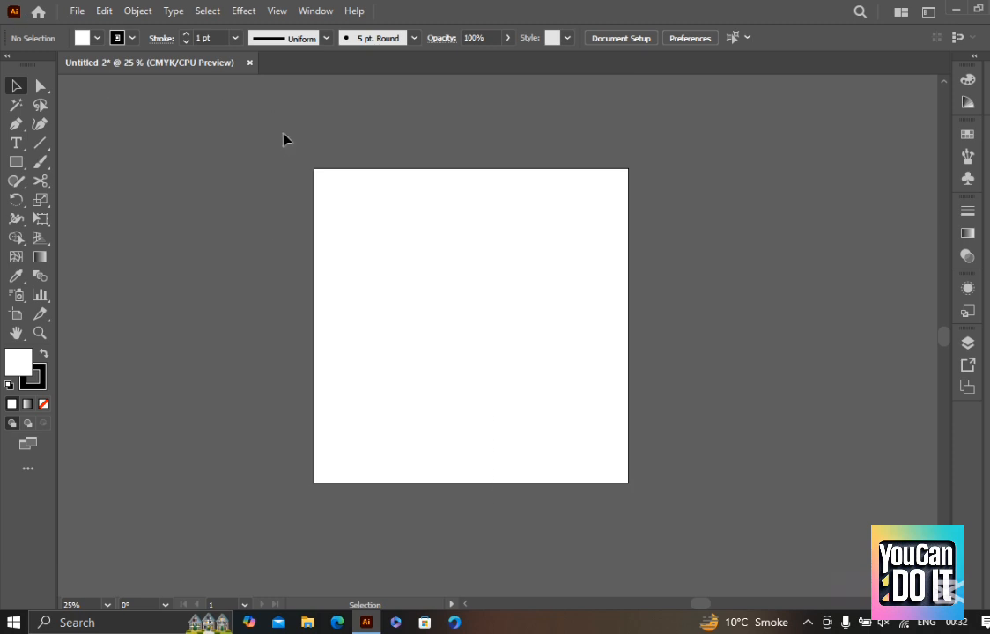
left_click_drag(360, 194, 356, 175)
left_click_drag(221, 97, 529, 400)
scroll(560, 235, "up", 2)
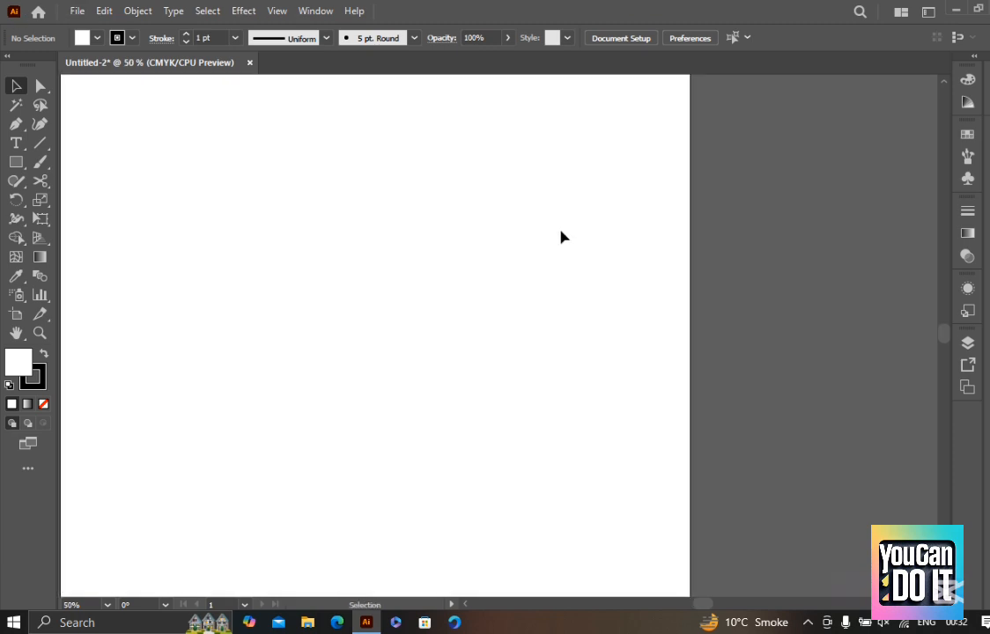
scroll(591, 223, "down", 1)
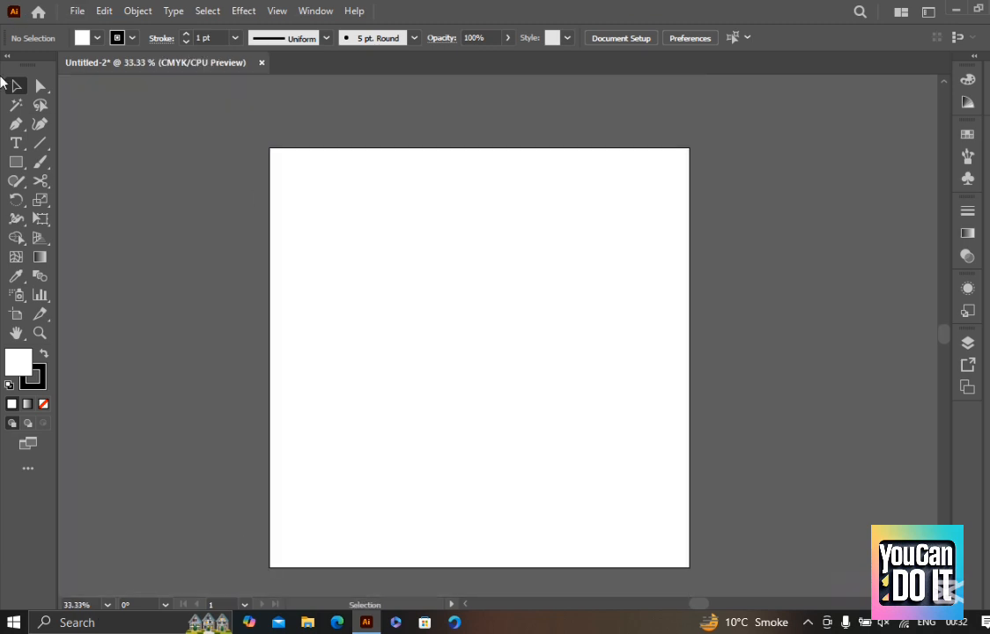
left_click_drag(487, 268, 462, 194)
scroll(488, 238, "up", 1)
scroll(479, 201, "up", 1)
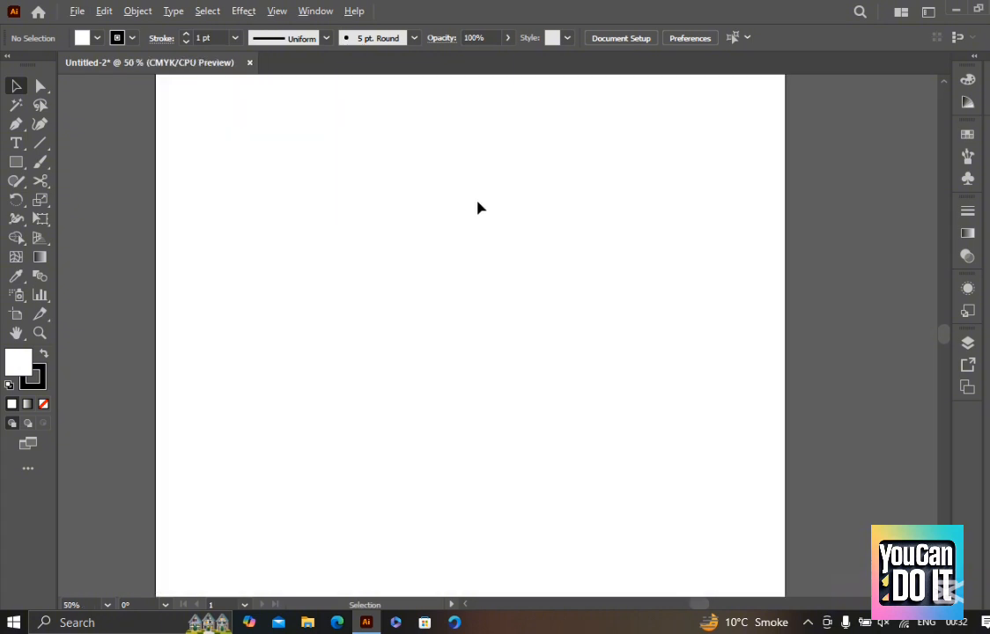
Draw a wide rectangle across the upper part of the artboard, extending past its right edge
scroll(481, 202, "down", 1)
key("m")
left_click_drag(316, 138, 707, 413)
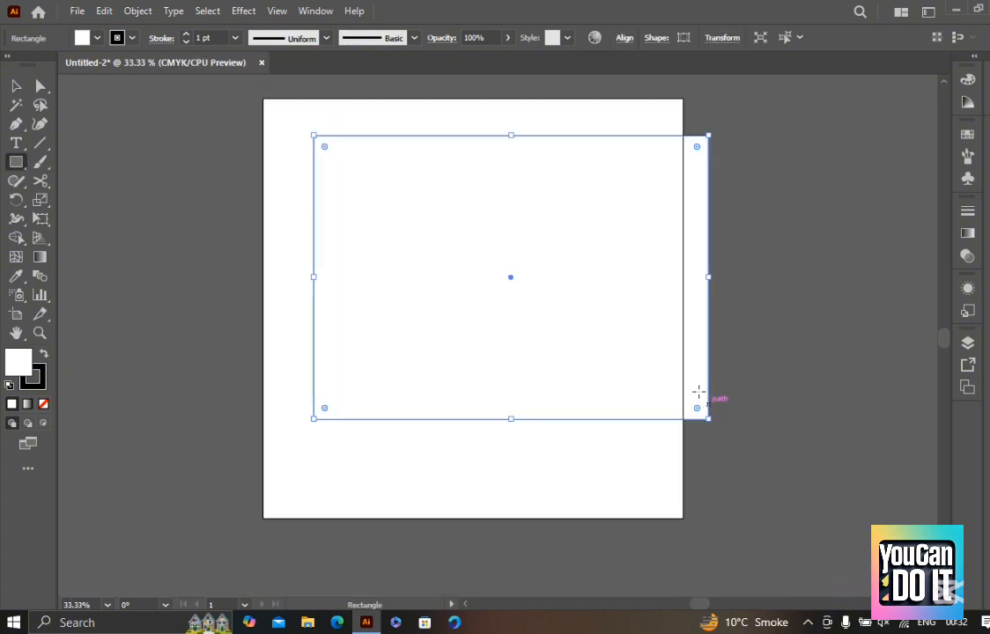
Move the rectangle off to the side of the artboard and back over it with the Selection tool
key("v")
scroll(704, 401, "up", 1)
scroll(652, 310, "down", 2)
left_click_drag(596, 254, 409, 323)
left_click_drag(447, 374, 588, 311)
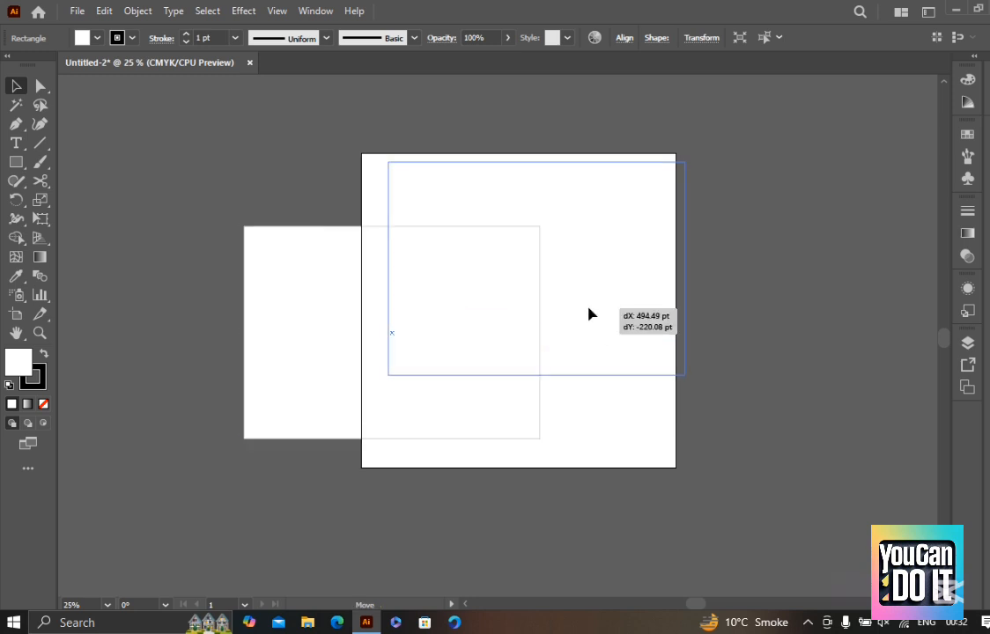
left_click_drag(482, 279, 186, 347)
left_click_drag(155, 329, 491, 317)
scroll(569, 197, "up", 1)
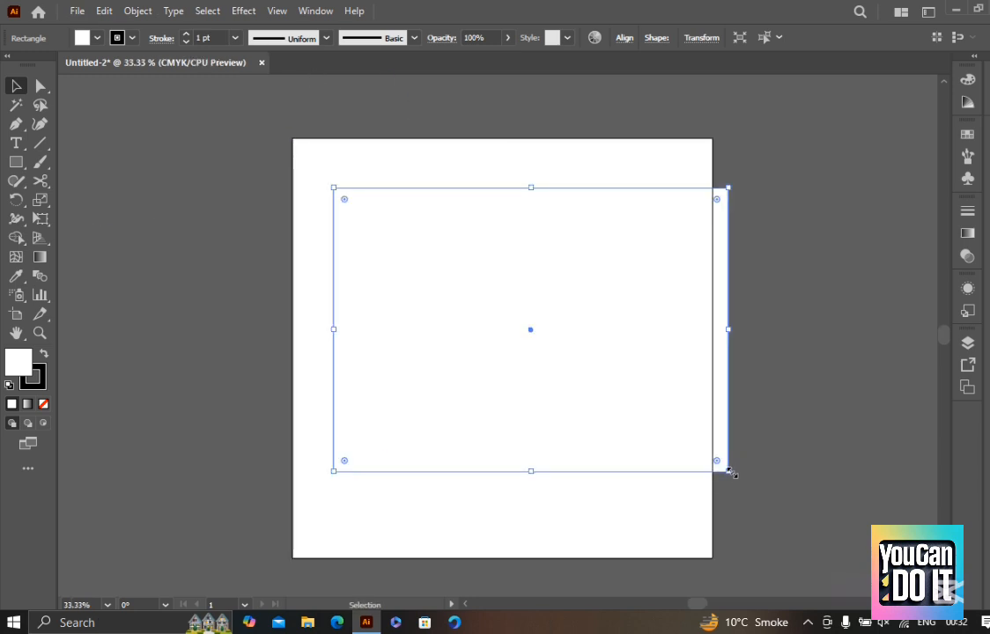
Reselect the rectangle and shrink it with the bounding box handles so it fits inside the artboard
key("ctrl+shift+a")
key("ctrl+a")
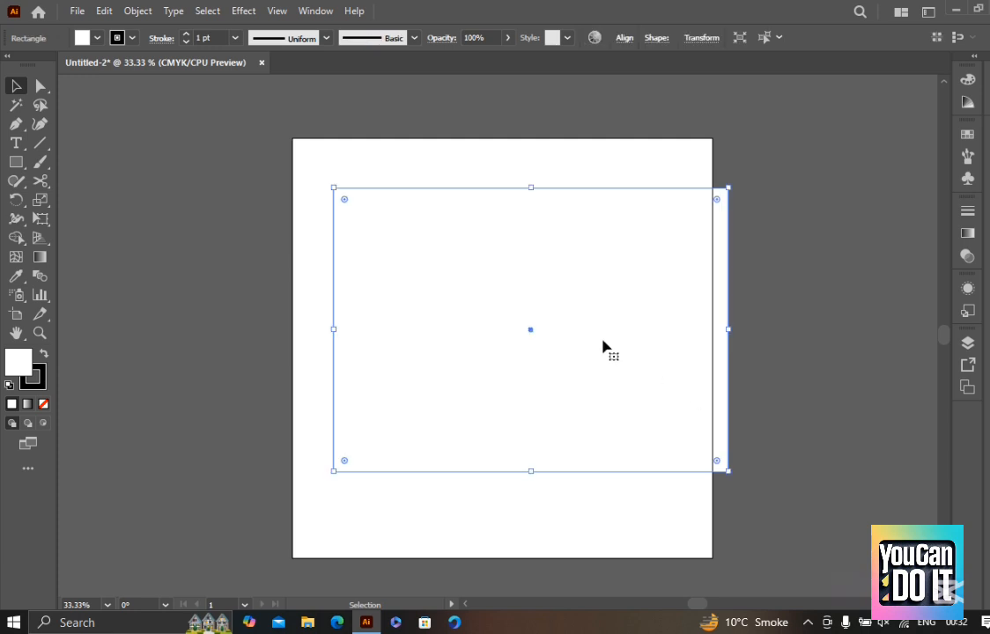
scroll(604, 348, "up", 1)
left_click_drag(689, 349, 628, 335)
left_click_drag(473, 148, 487, 333)
left_click_drag(486, 414, 520, 355)
scroll(454, 366, "up", 1)
left_click_drag(455, 366, 431, 235)
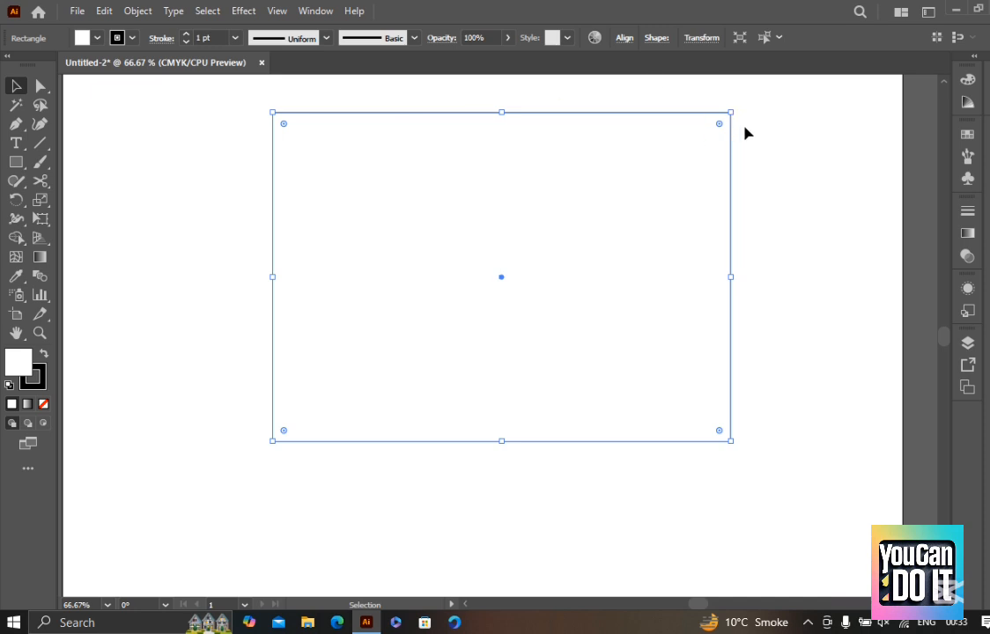
Narrow the rectangle to a tall, slim shape by pulling its right edge inward
scroll(746, 125, "up", 1)
key("super")
key("super")
scroll(746, 124, "up", 1)
scroll(752, 148, "up", 1)
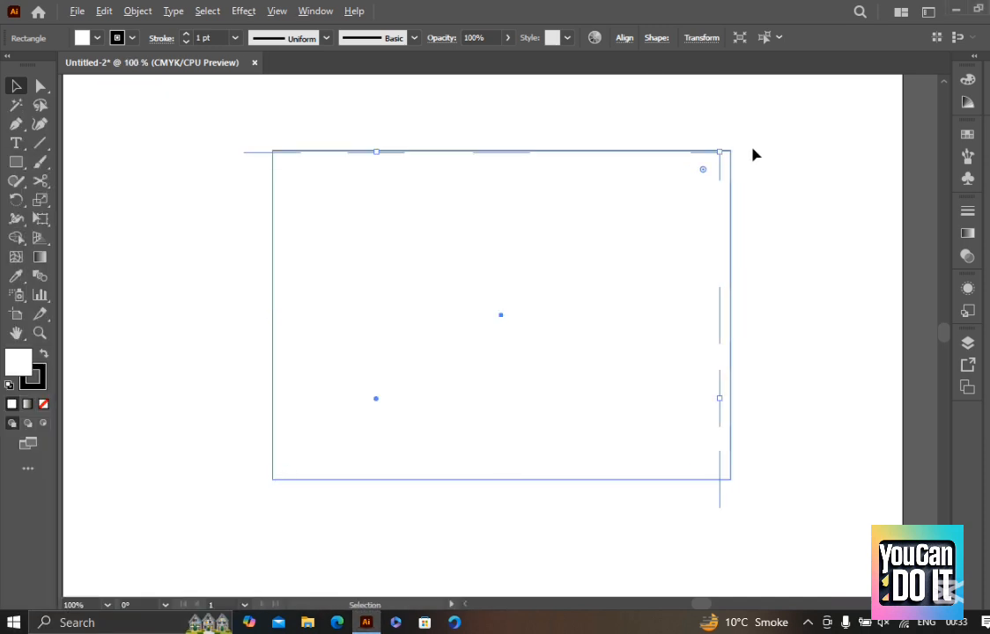
scroll(719, 156, "down", 1)
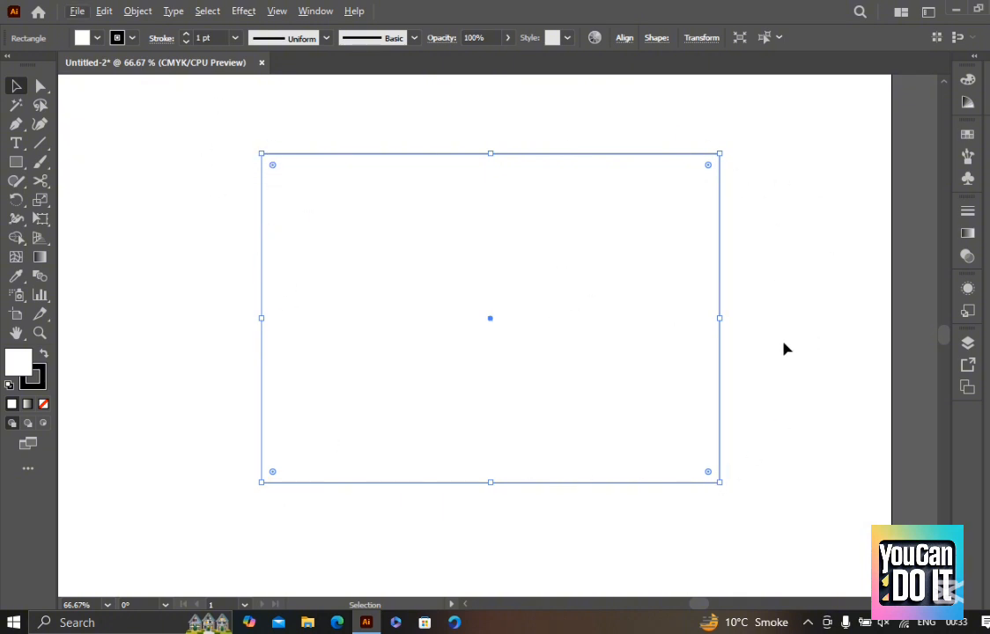
key("ctrl+plus")
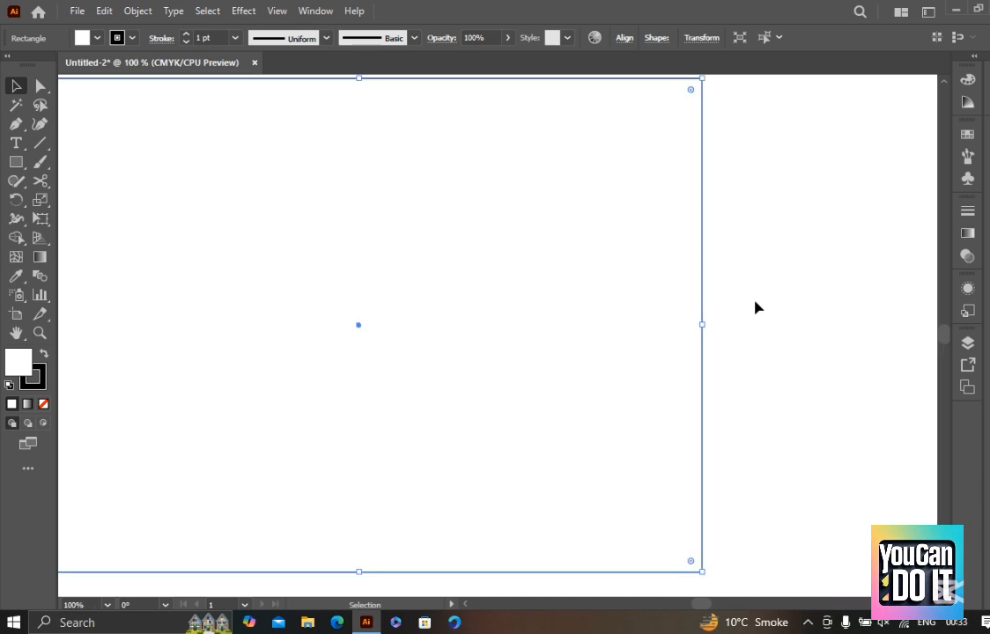
left_click_drag(707, 327, 229, 316)
key("ctrl+minus")
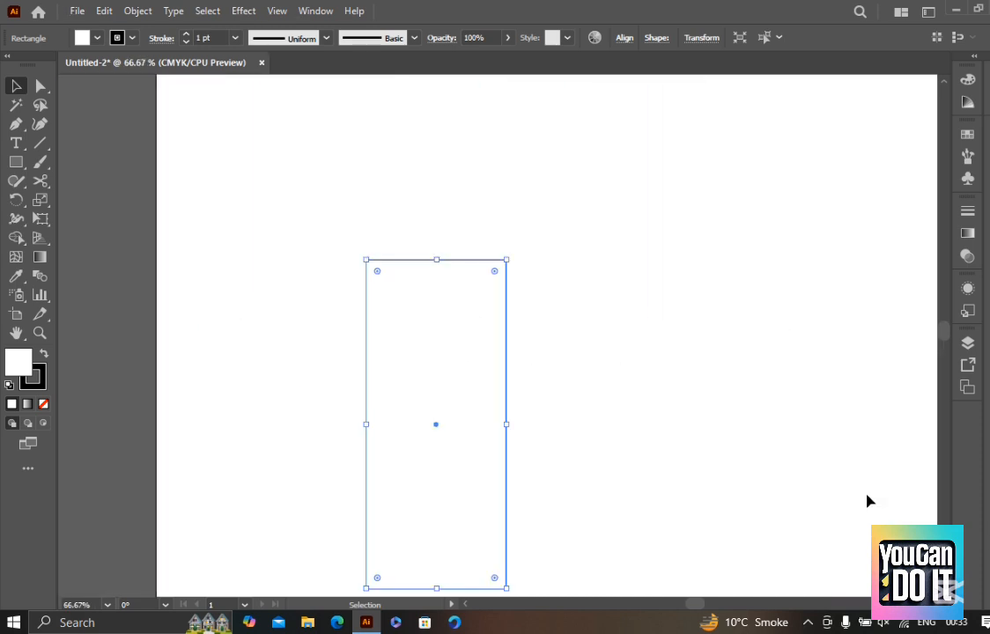
Widen the rectangle from its upper-right corner and reduce its height from the top and bottom edges
left_click_drag(503, 261, 745, 239)
left_click_drag(557, 244, 555, 346)
scroll(559, 355, "down", 2)
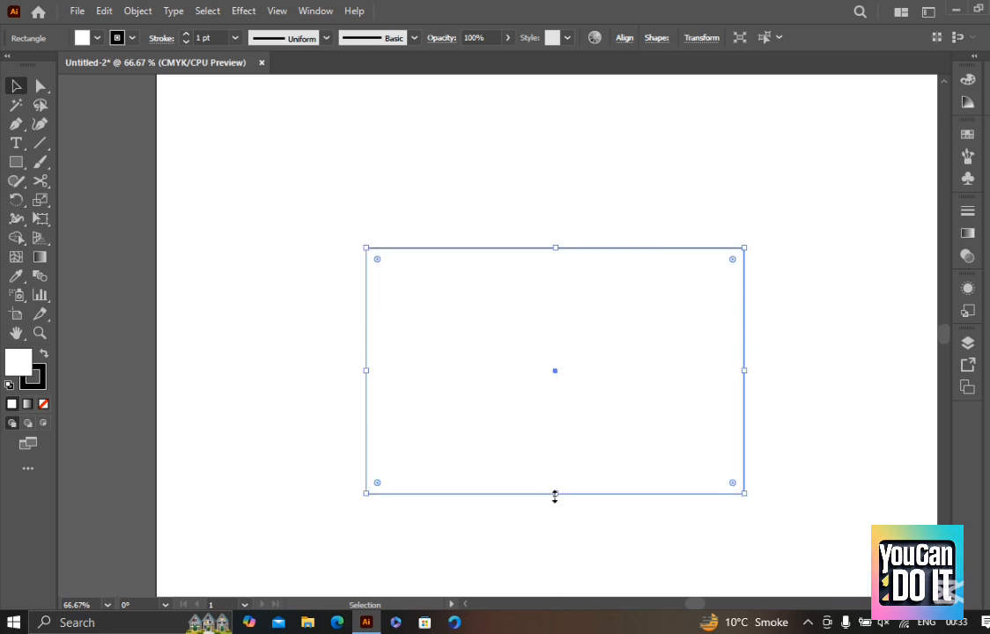
left_click_drag(554, 495, 641, 397)
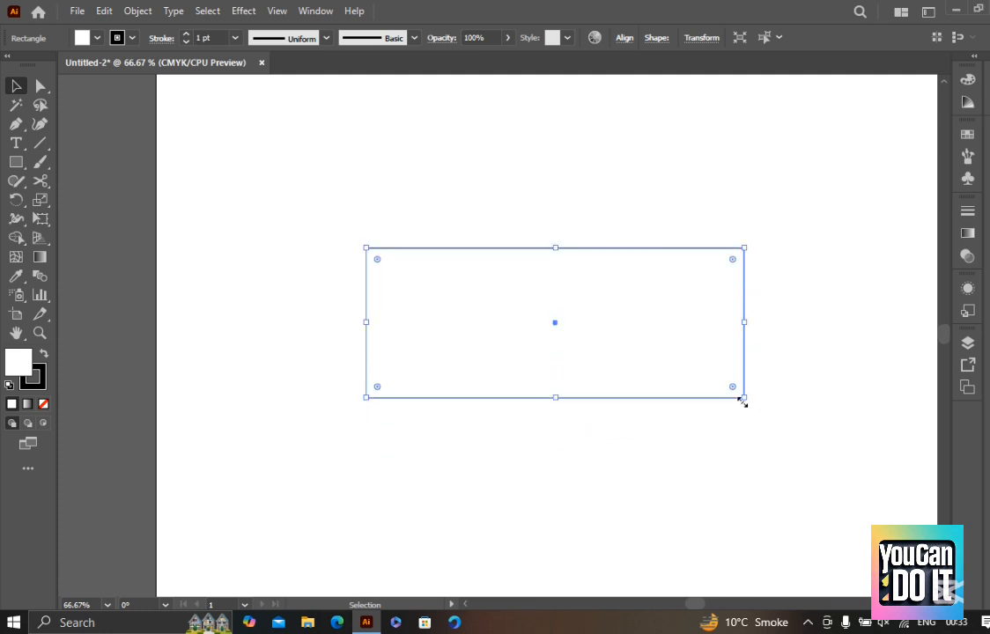
Shrink the rectangle, then enlarge it from its upper-right corner and raise its top edge
left_click_drag(743, 399, 665, 356)
left_click(718, 429)
left_click_drag(718, 429, 187, 74)
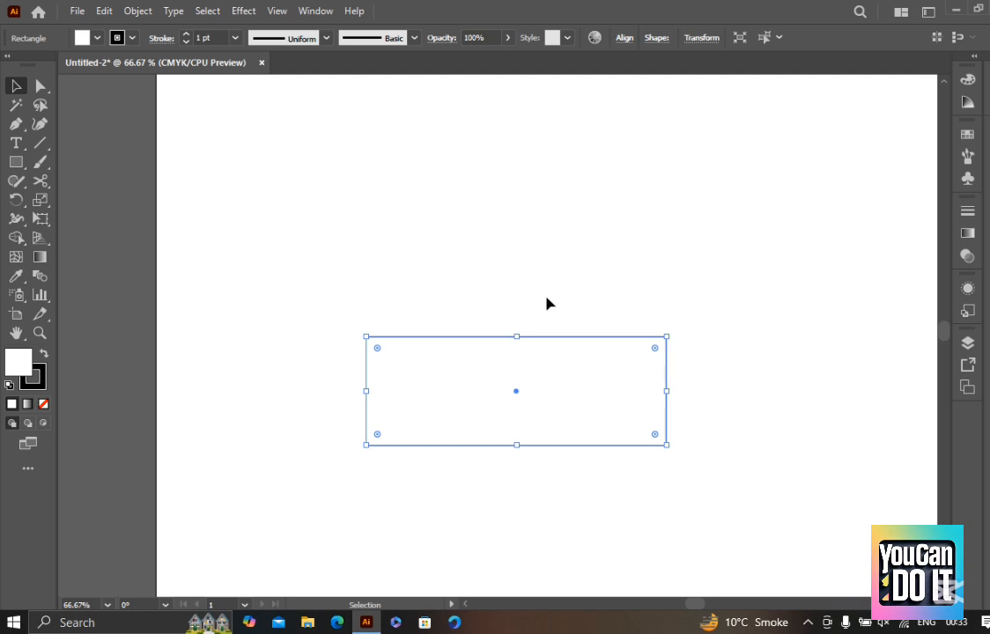
left_click_drag(667, 337, 793, 246)
left_click_drag(580, 247, 580, 185)
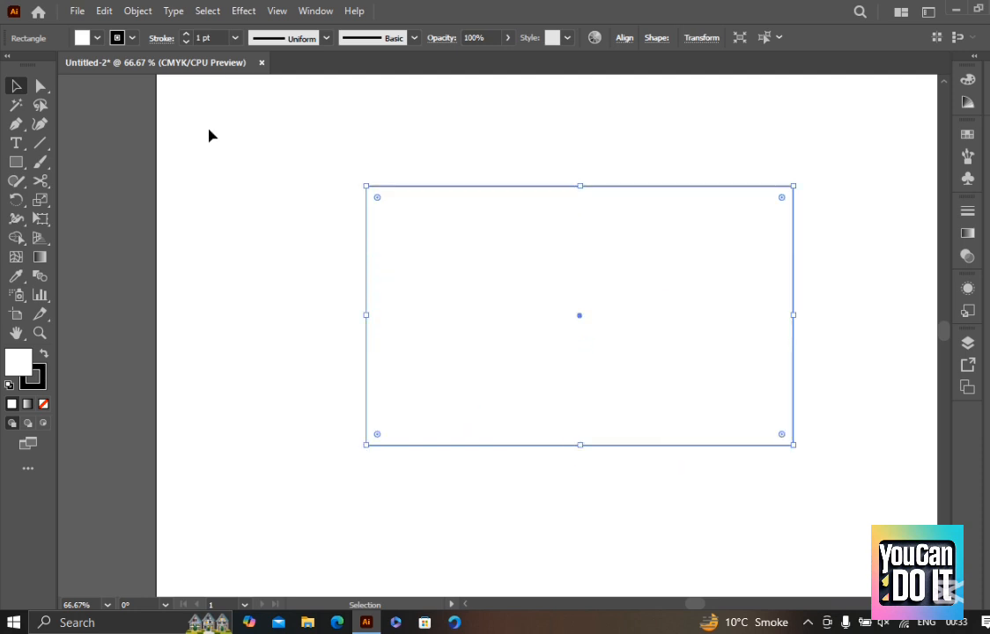
Hide the bounding box and move the rectangle slightly on the artboard
left_click(277, 11)
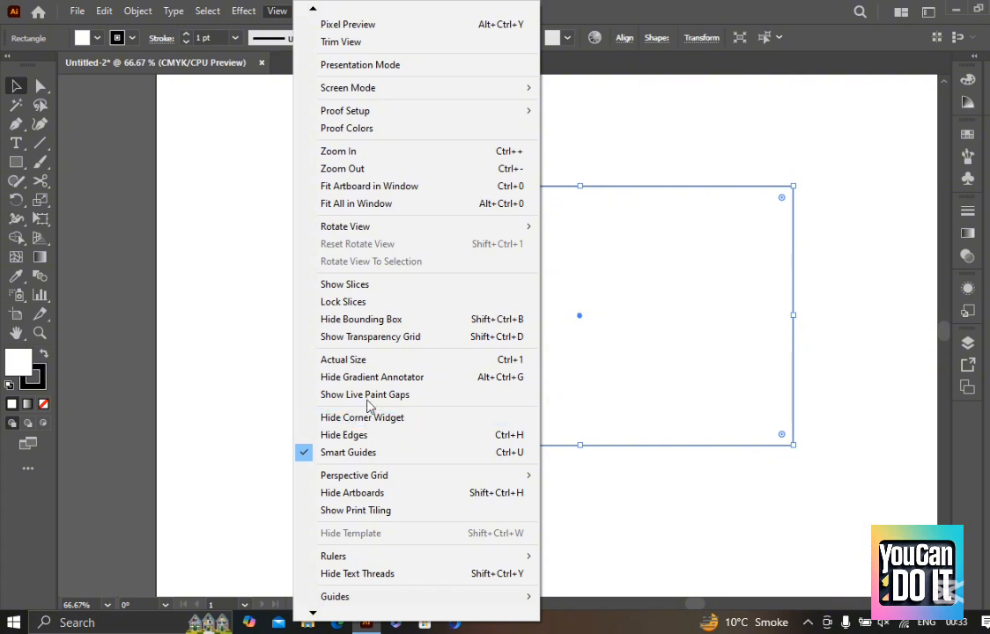
left_click(400, 319)
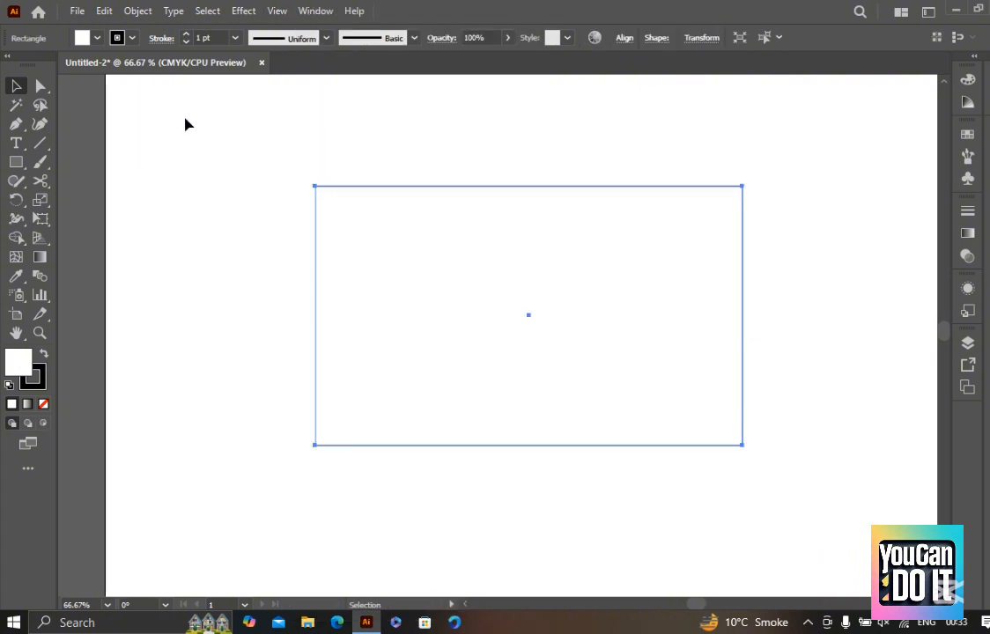
left_click_drag(205, 126, 757, 467)
left_click_drag(315, 186, 350, 226)
left_click_drag(429, 331, 457, 305)
left_click_drag(590, 378, 552, 396)
Show the bounding box again, reselect the rectangle to check it, and clear the selection
left_click(268, 13)
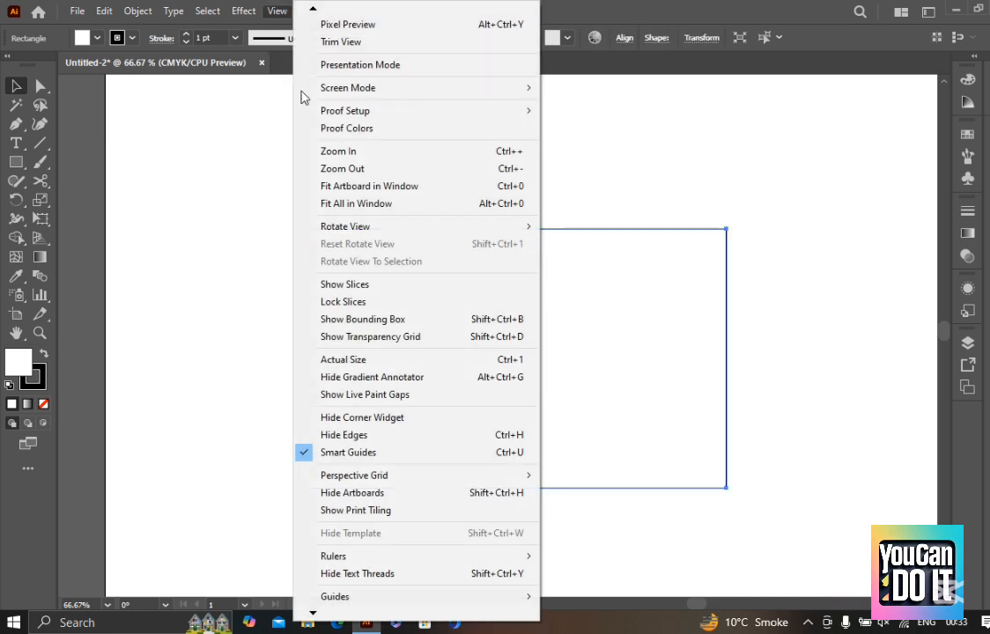
left_click(345, 316)
left_click(737, 182)
left_click(664, 319)
key("space")
left_click_drag(713, 334, 709, 276)
left_click(776, 285)
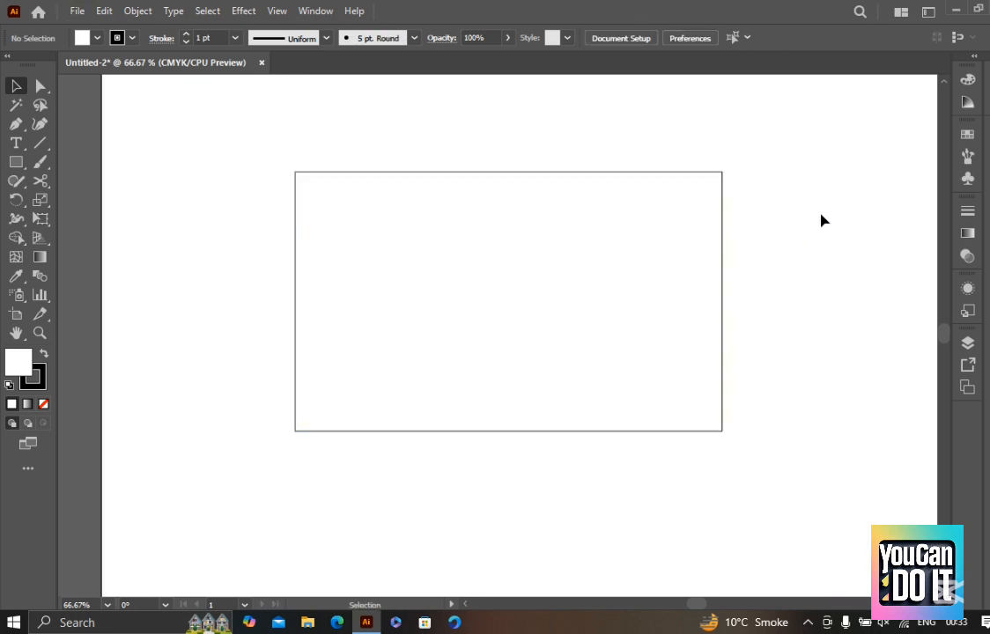
Examine the rectangle's bounding box handles and corner widgets by repeatedly selecting and deselecting it
scroll(766, 142, "down", 1)
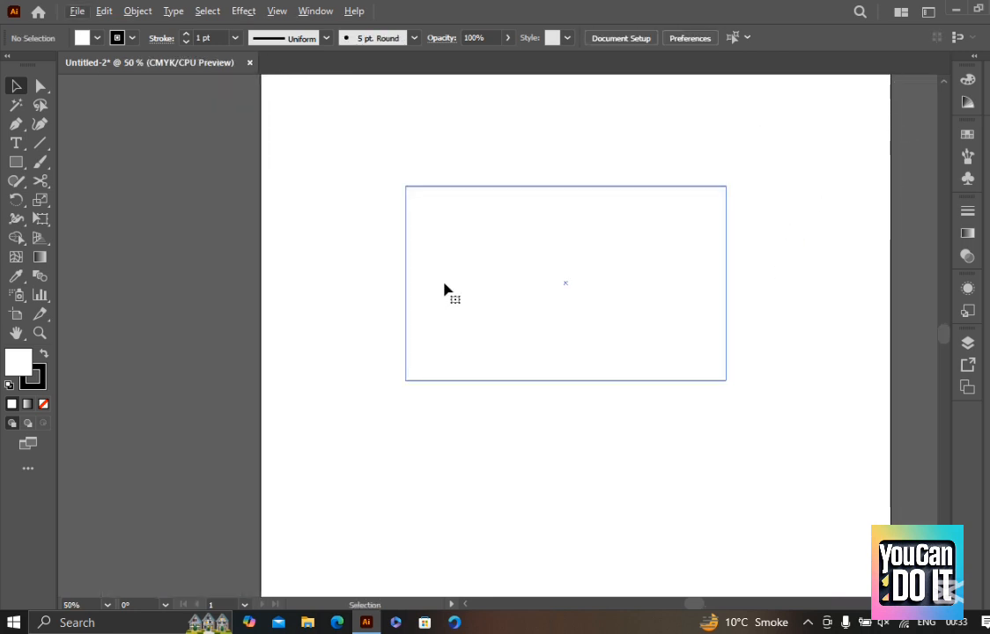
left_click(444, 287)
scroll(775, 176, "up", 1)
scroll(714, 198, "up", 1)
scroll(752, 221, "up", 1)
scroll(749, 239, "down", 1)
scroll(722, 221, "up", 1)
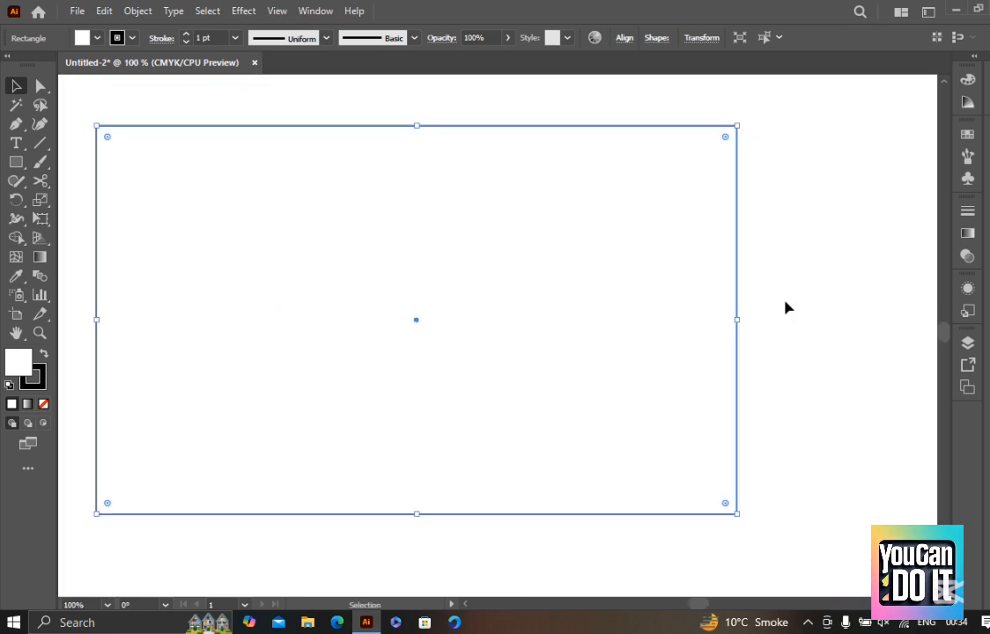
scroll(846, 281, "down", 1)
left_click(848, 333)
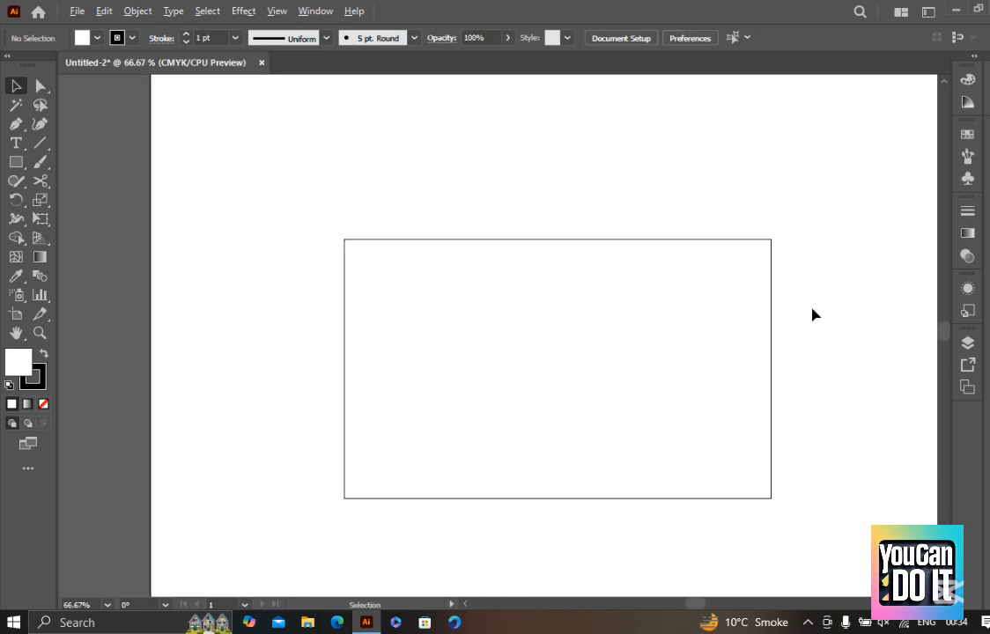
left_click(744, 334)
scroll(768, 329, "down", 1)
scroll(795, 352, "down", 1)
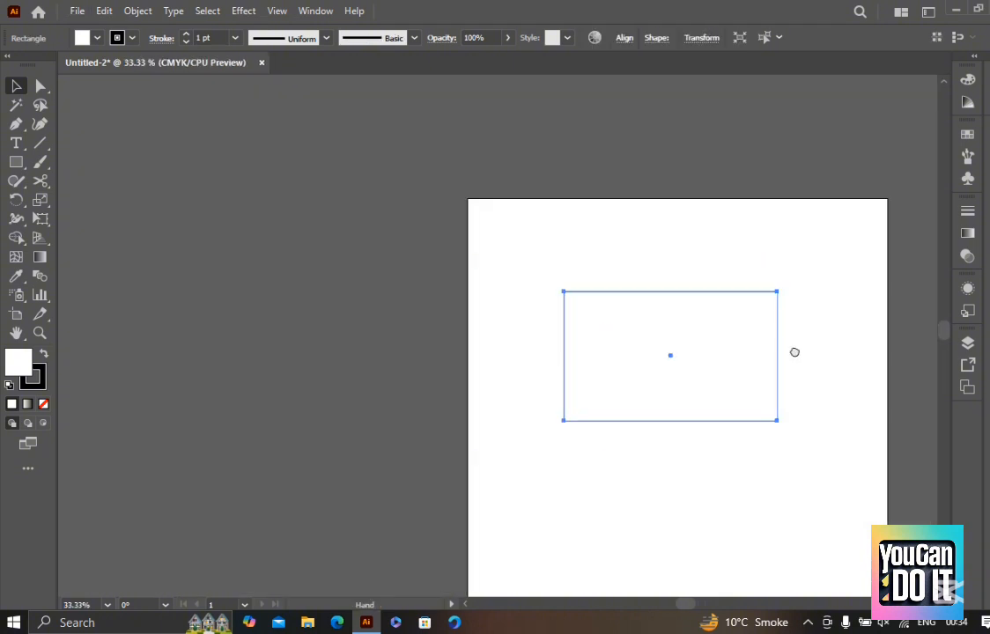
left_click(793, 361)
scroll(789, 379, "up", 1)
left_click_drag(811, 457, 372, 161)
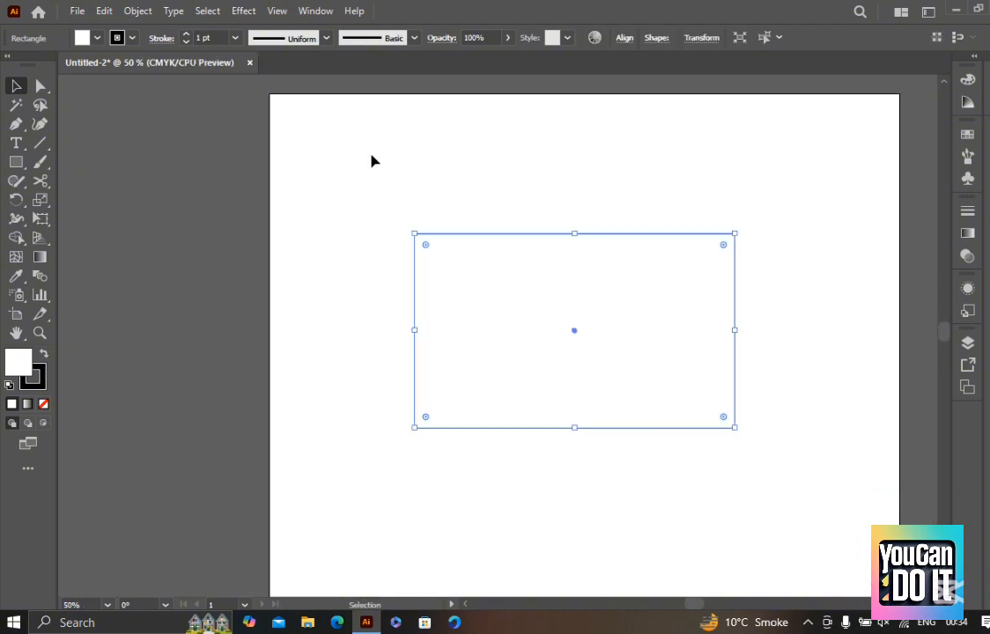
scroll(503, 199, "up", 1)
left_click_drag(544, 296, 471, 262)
left_click(606, 129)
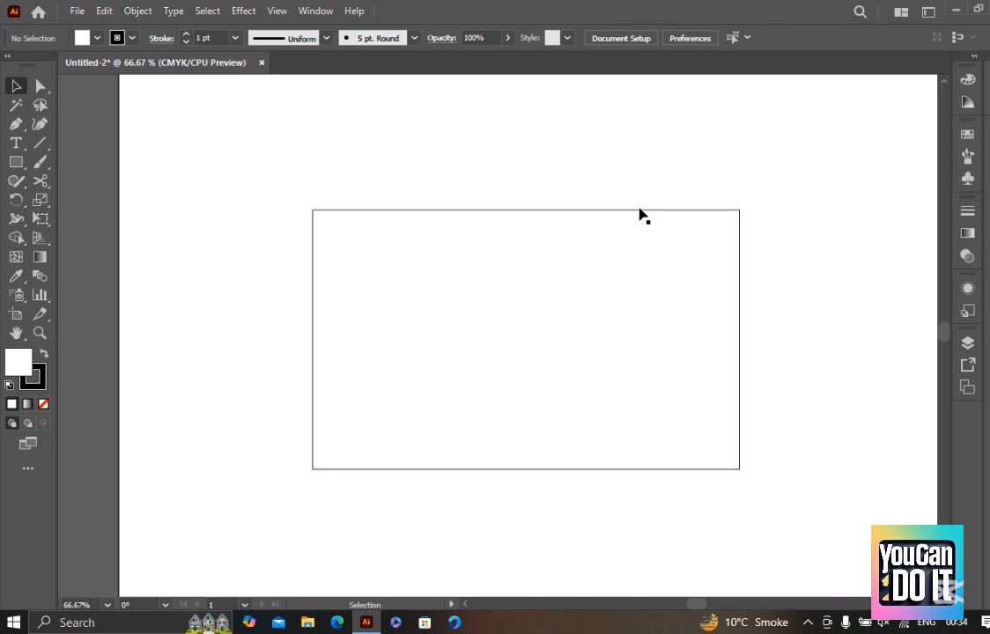
left_click(657, 302)
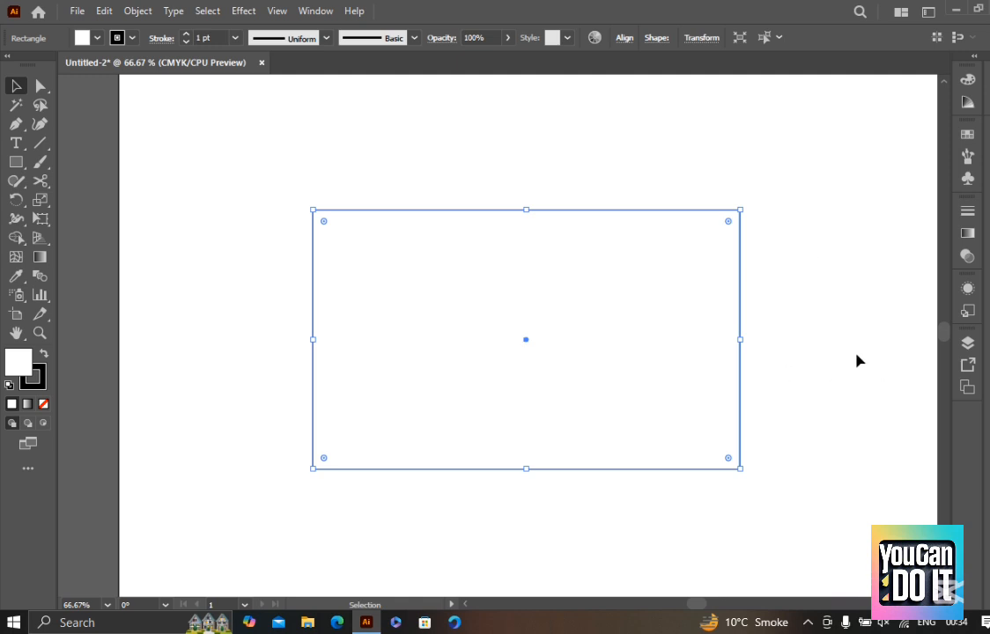
left_click(793, 214)
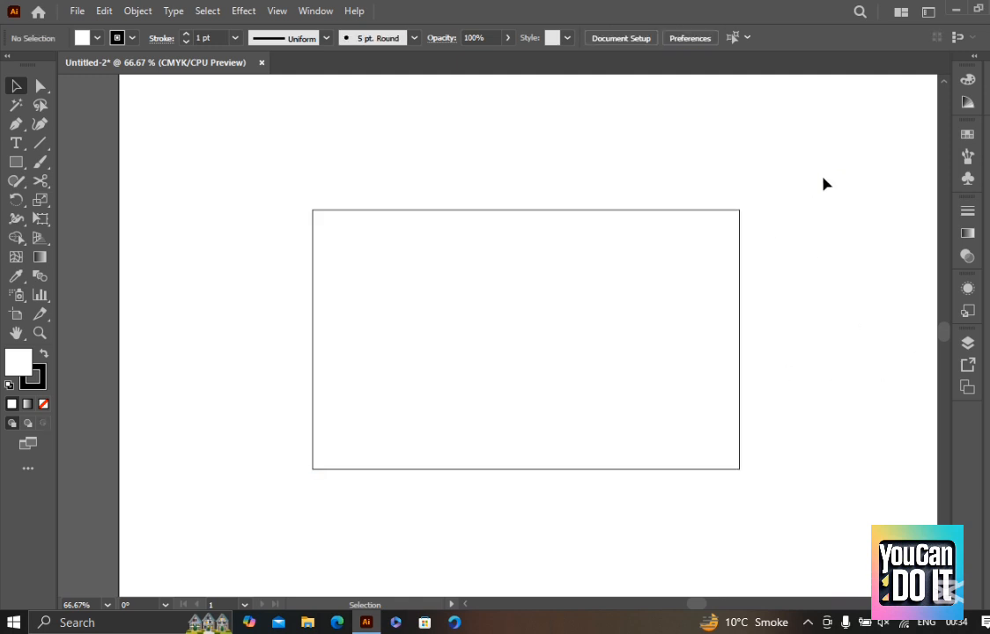
Select the rectangle's individual corner anchor points with the Direct Selection tool, finishing on the upper-right corner
key("a")
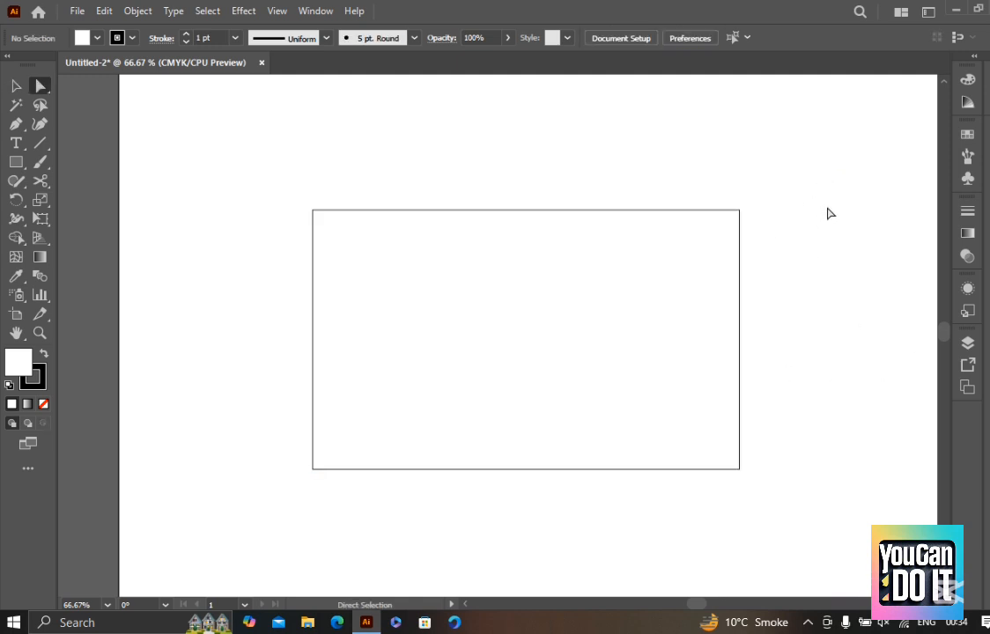
left_click_drag(817, 159, 635, 299)
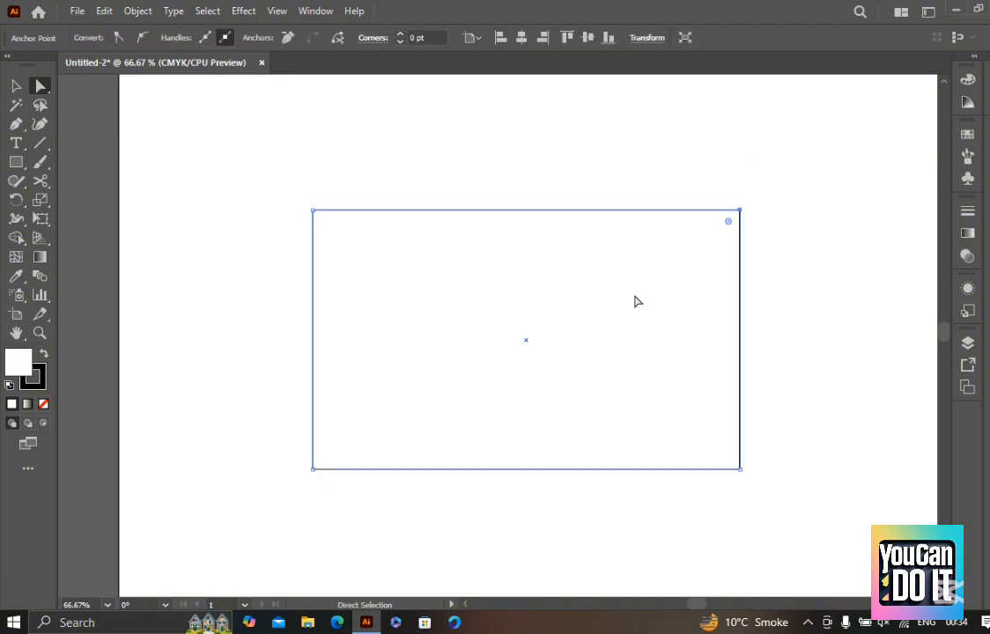
left_click_drag(742, 489, 708, 451)
left_click_drag(161, 524, 440, 422)
left_click_drag(825, 177, 731, 227)
left_click_drag(245, 146, 524, 324)
left_click_drag(797, 503, 522, 283)
left_click_drag(903, 85, 504, 331)
Examine the selected upper-right anchor point and its corner widget up close
scroll(846, 225, "up", 1)
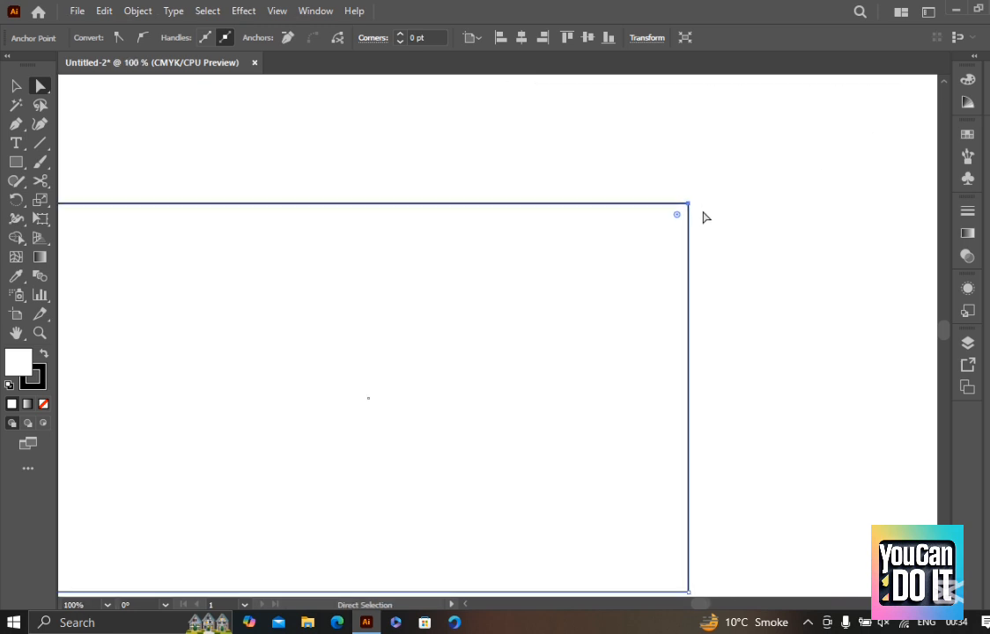
scroll(701, 210, "up", 1)
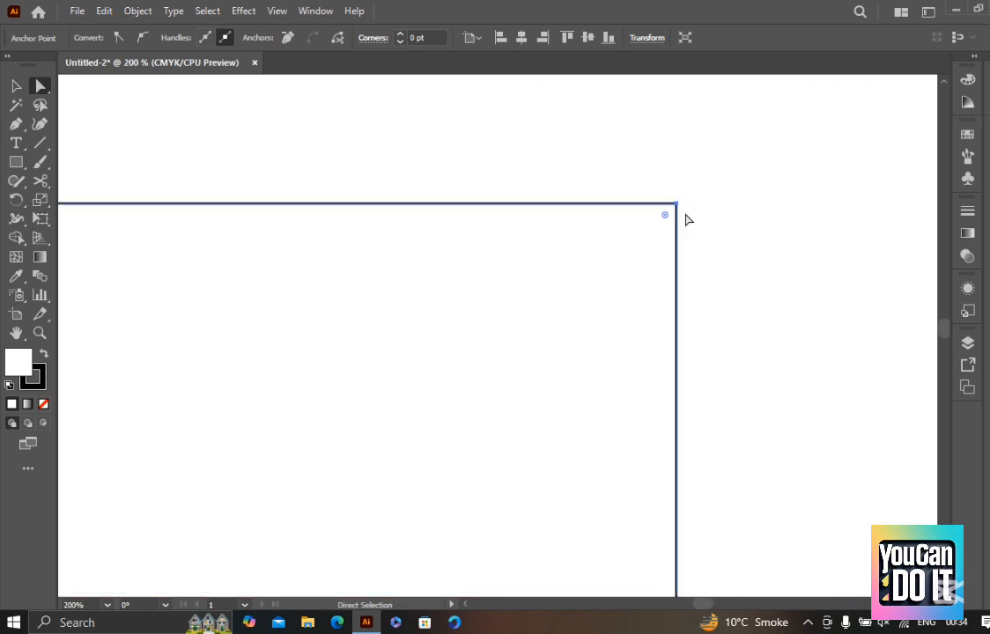
scroll(718, 199, "down", 2)
left_click_drag(552, 303, 900, 240)
left_click_drag(330, 198, 132, 122)
left_click_drag(402, 282, 205, 374)
scroll(789, 206, "up", 2)
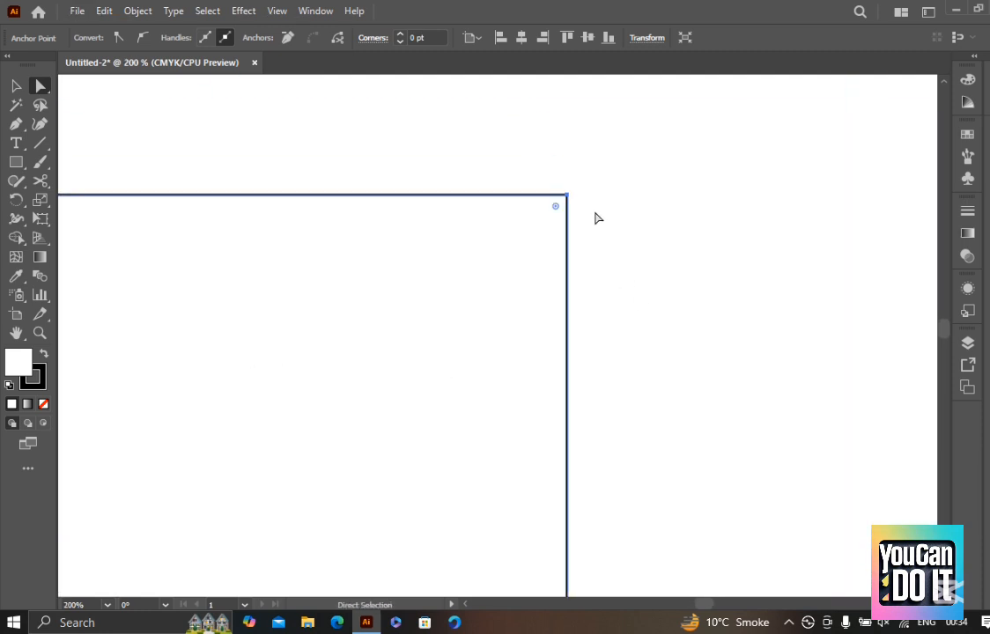
scroll(628, 202, "down", 3)
Reselect only the rectangle's upper-right anchor point with the Direct Selection tool
left_click(652, 172)
left_click_drag(652, 172, 542, 264)
key("alt")
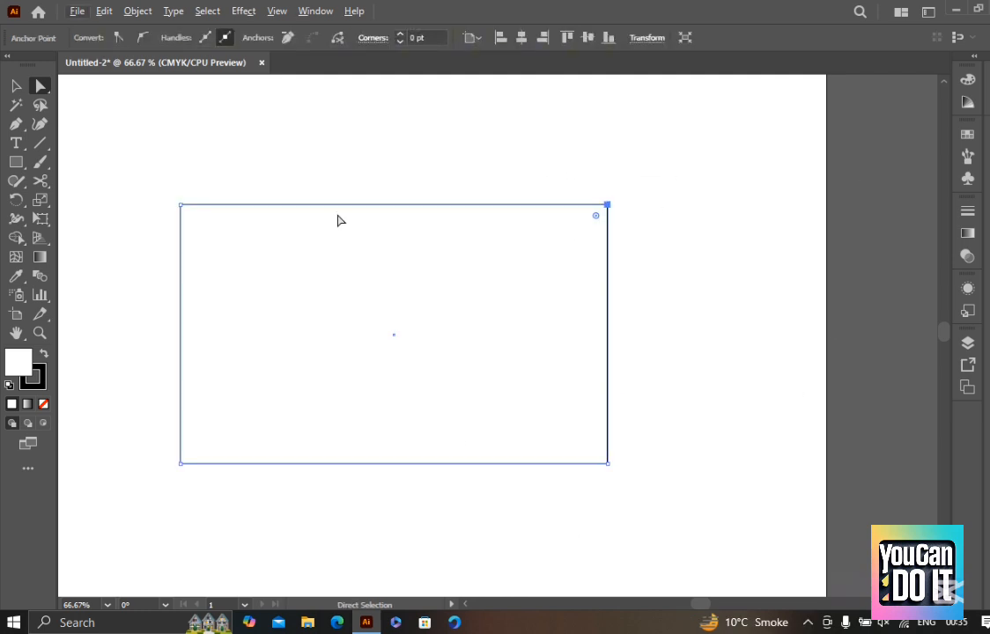
scroll(160, 201, "up", 2)
scroll(248, 196, "down", 1)
left_click_drag(663, 202, 599, 178)
scroll(844, 192, "down", 1)
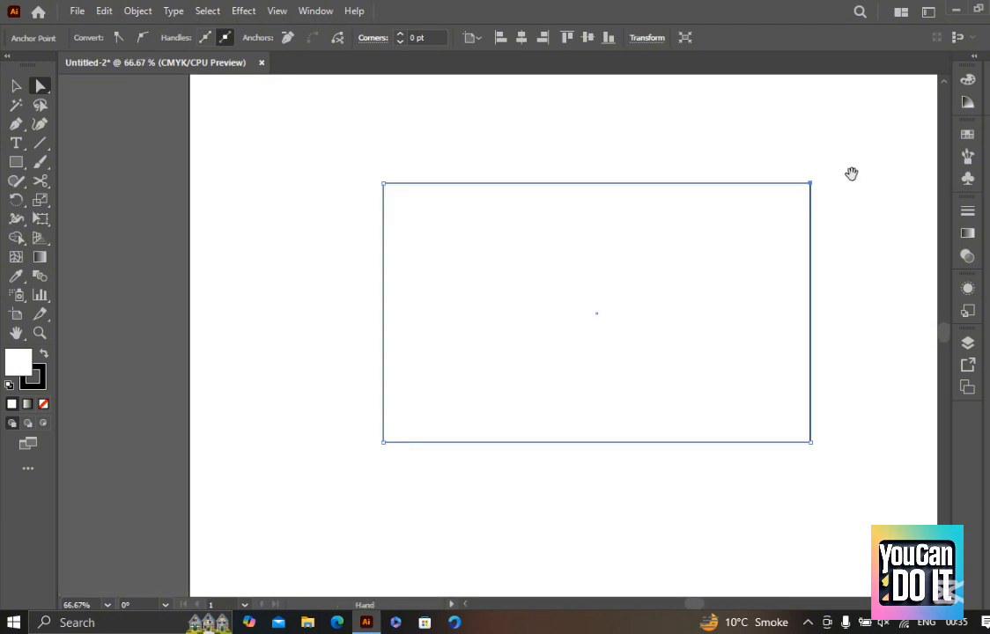
Reshape the rectangle by moving each of its four corner anchor points inward with the Direct Selection tool
left_click_drag(851, 172, 683, 192)
left_click_drag(718, 150, 585, 258)
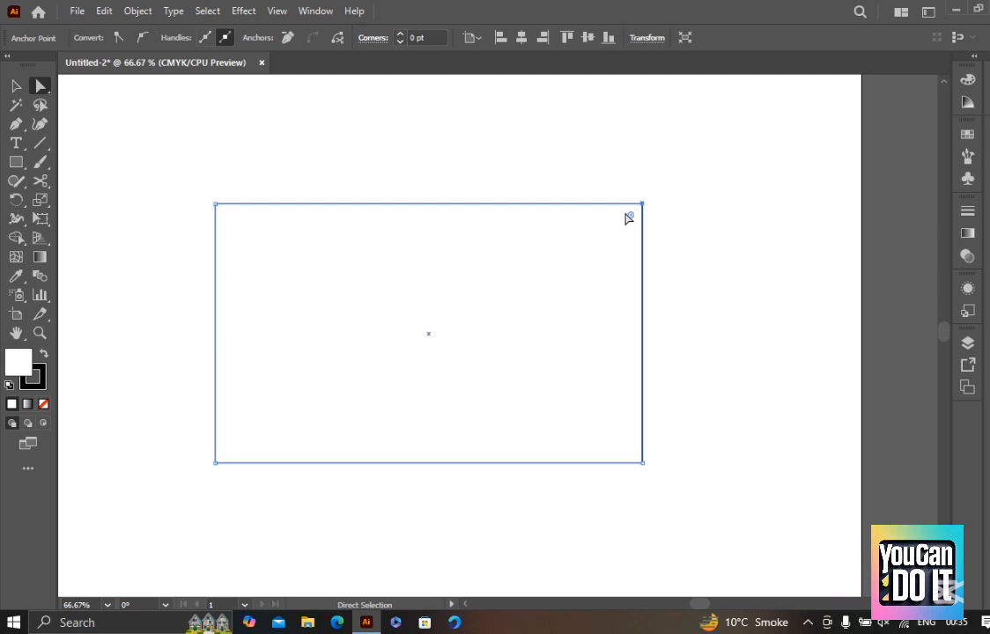
left_click_drag(630, 217, 608, 239)
left_click_drag(689, 491, 606, 432)
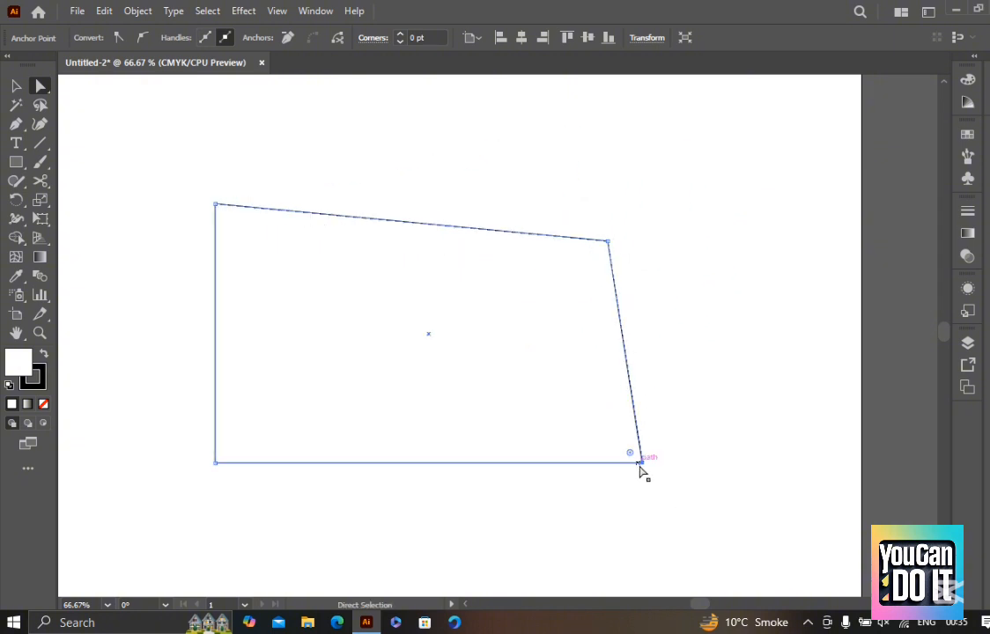
left_click_drag(641, 464, 354, 262)
left_click_drag(214, 205, 360, 289)
left_click_drag(214, 465, 291, 371)
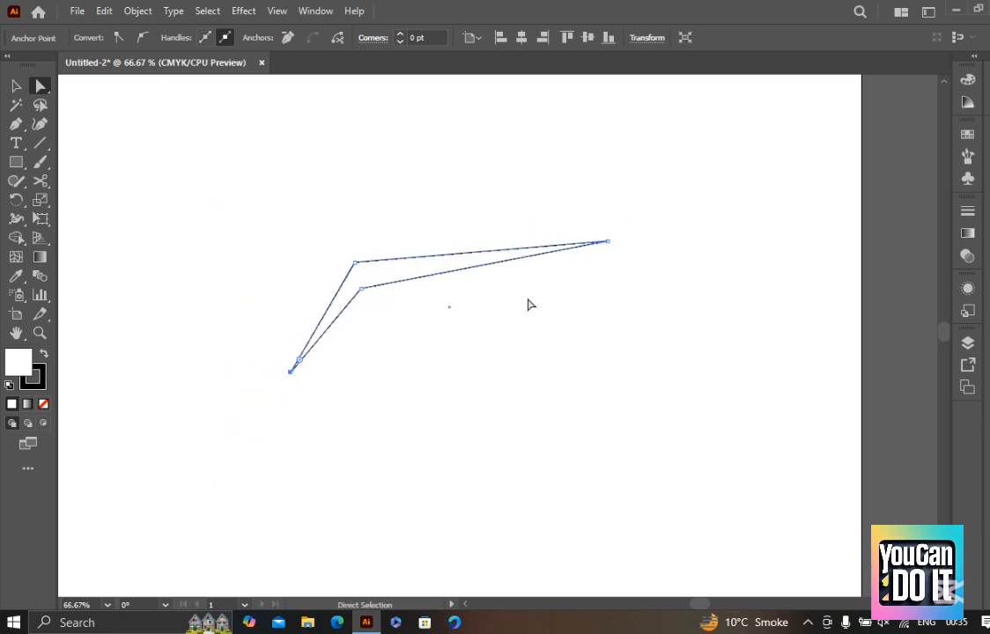
Pull the shape's far right and lower-left anchor points further in to form a small arrowhead
left_click_drag(602, 246, 412, 286)
left_click_drag(291, 373, 346, 306)
left_click_drag(413, 287, 385, 285)
Examine the arrowhead's anchor points and corner widgets by repeatedly selecting and deselecting the whole path
left_click(458, 323)
left_click_drag(197, 170, 608, 438)
left_click_drag(506, 382, 375, 277)
left_click_drag(291, 233, 275, 207)
left_click(518, 353)
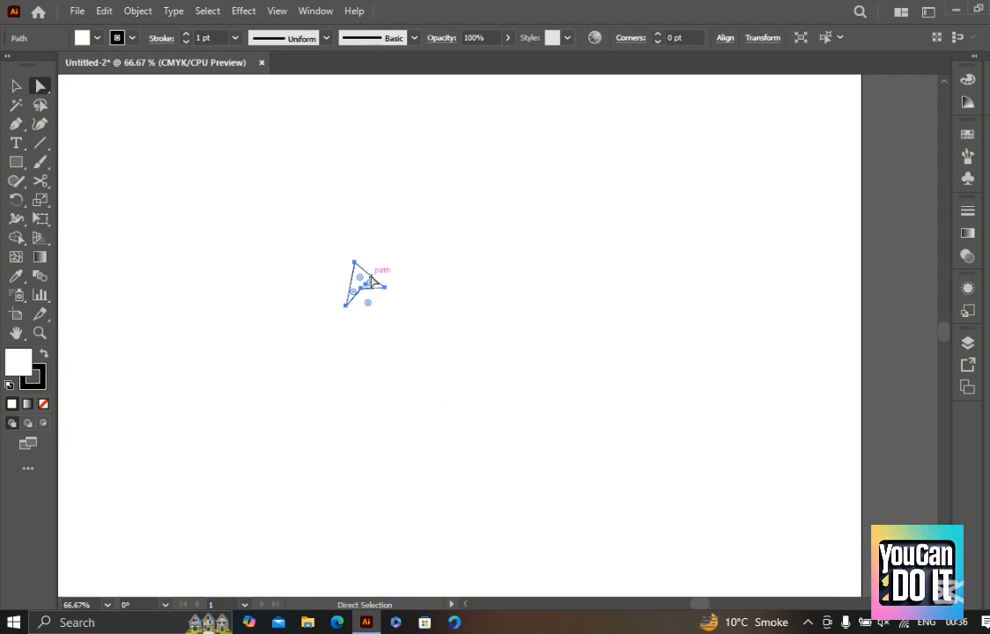
left_click(311, 213)
left_click_drag(119, 168, 466, 409)
left_click(264, 294)
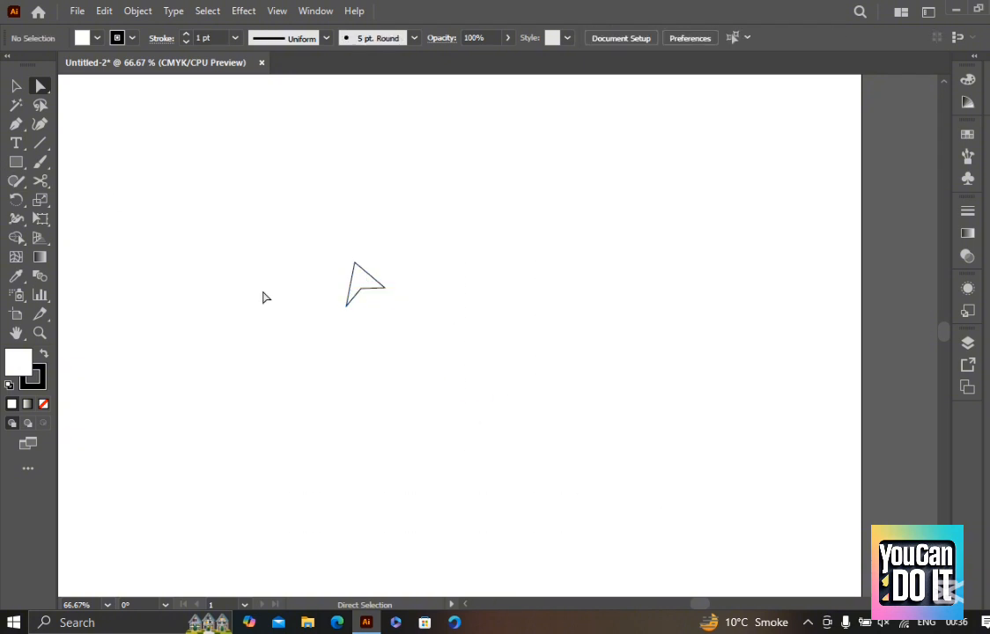
Nudge the arrowhead's lower, top and inner anchor points slightly to narrow its shape
left_click_drag(348, 301, 354, 294)
left_click_drag(461, 343, 345, 248)
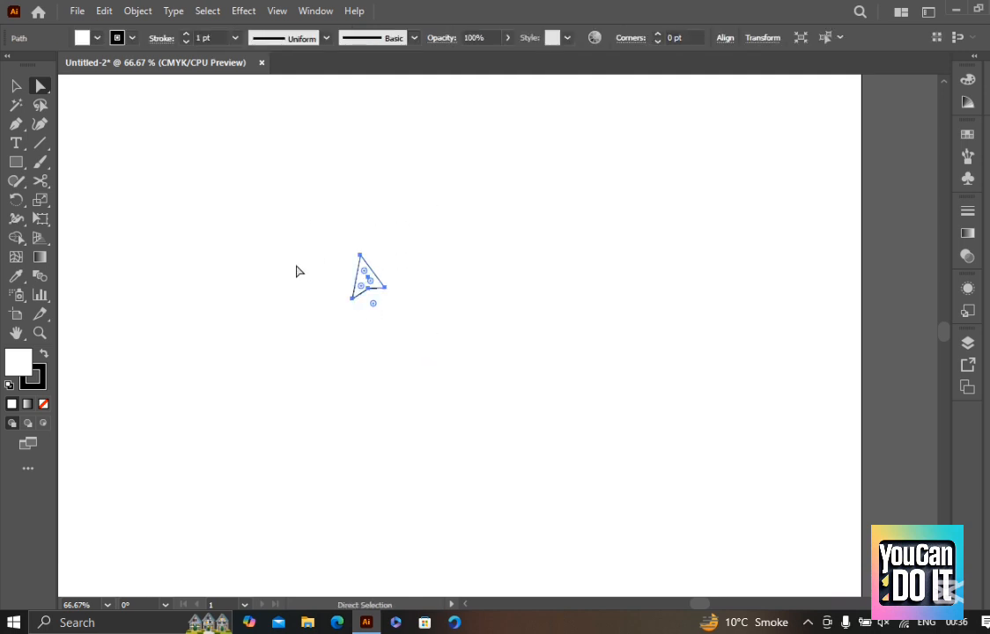
left_click(391, 266)
mouse_move(402, 298)
left_mouse_down()
mouse_move(336, 238)
mouse_move(349, 241)
left_mouse_up()
Select the whole arrowhead path and delete it from the artboard
scroll(365, 237, "up", 1)
key("super")
key("super")
scroll(364, 277, "up", 2)
key("space")
left_click_drag(470, 337, 472, 317)
left_click(413, 201)
left_click_drag(412, 195, 222, 459)
left_click_drag(483, 409, 344, 292)
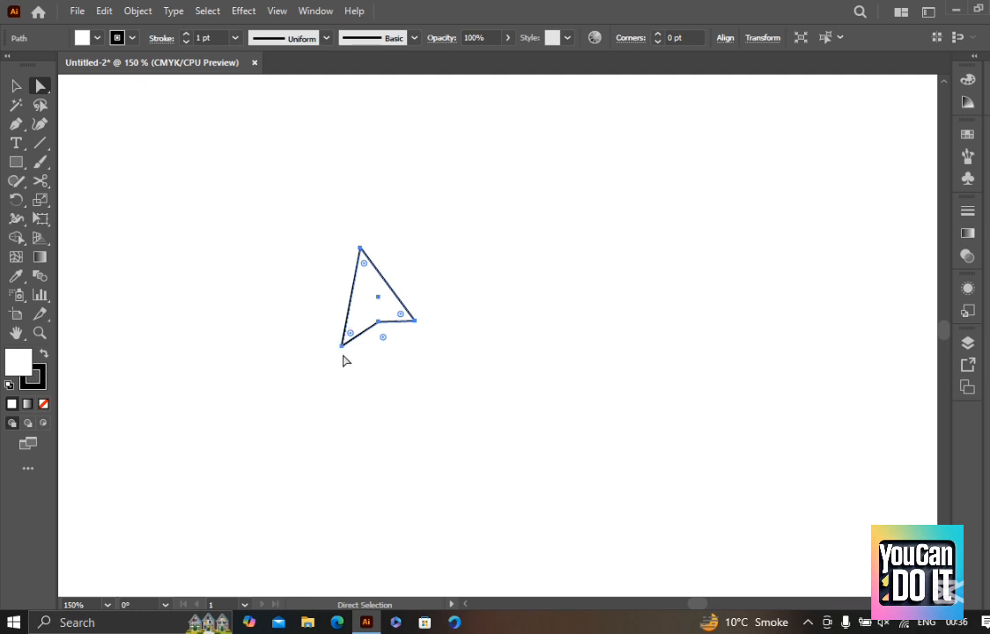
key("Delete")
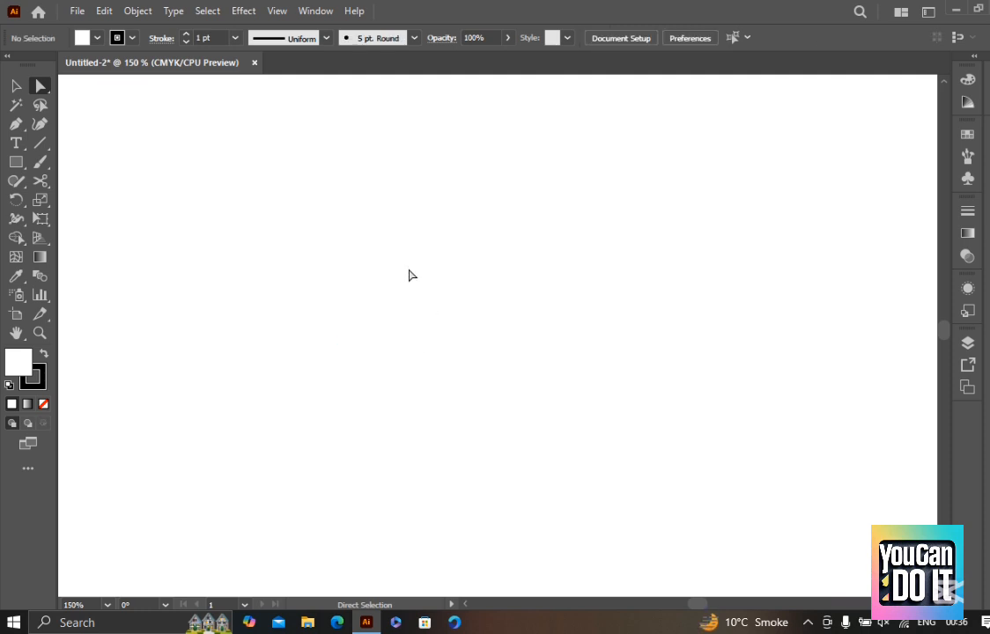
Draw a circle with the Ellipse tool and stretch its bottom anchor point downward into an egg shape
key("l")
left_click_drag(286, 161, 504, 378)
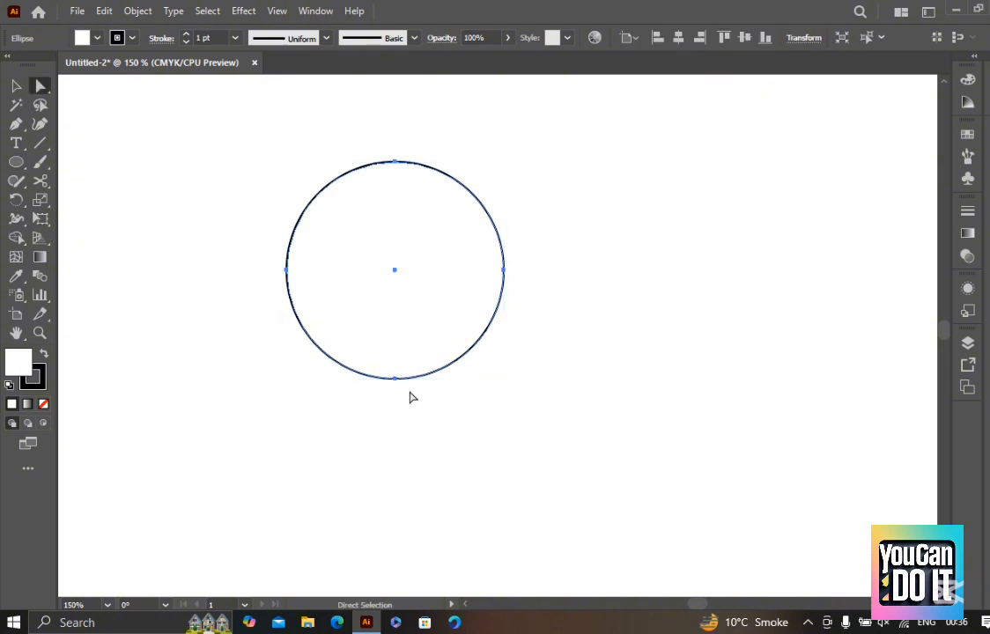
left_click_drag(395, 380, 383, 409)
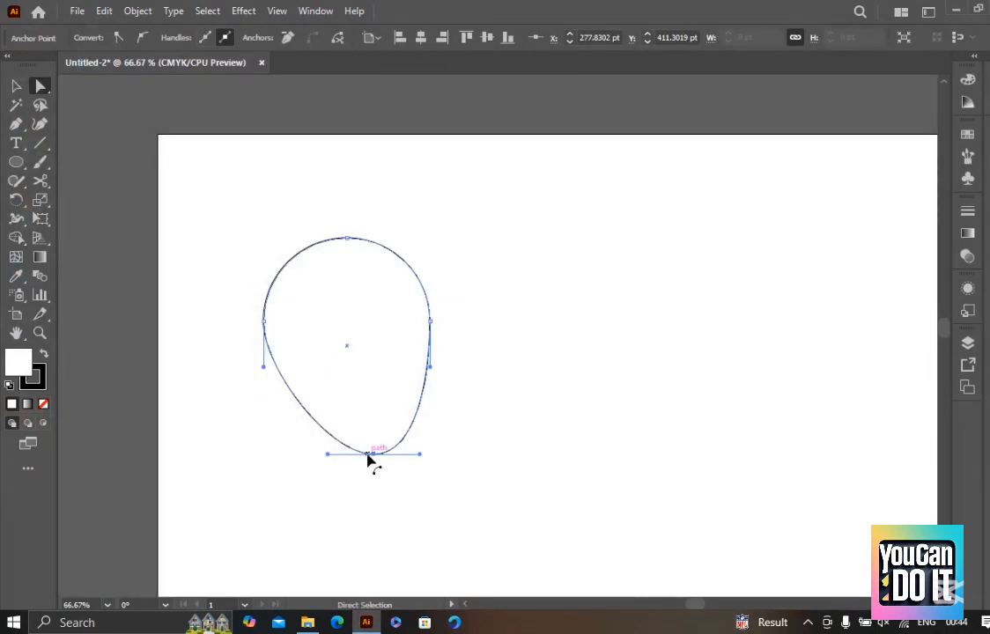
left_click_drag(371, 458, 351, 479)
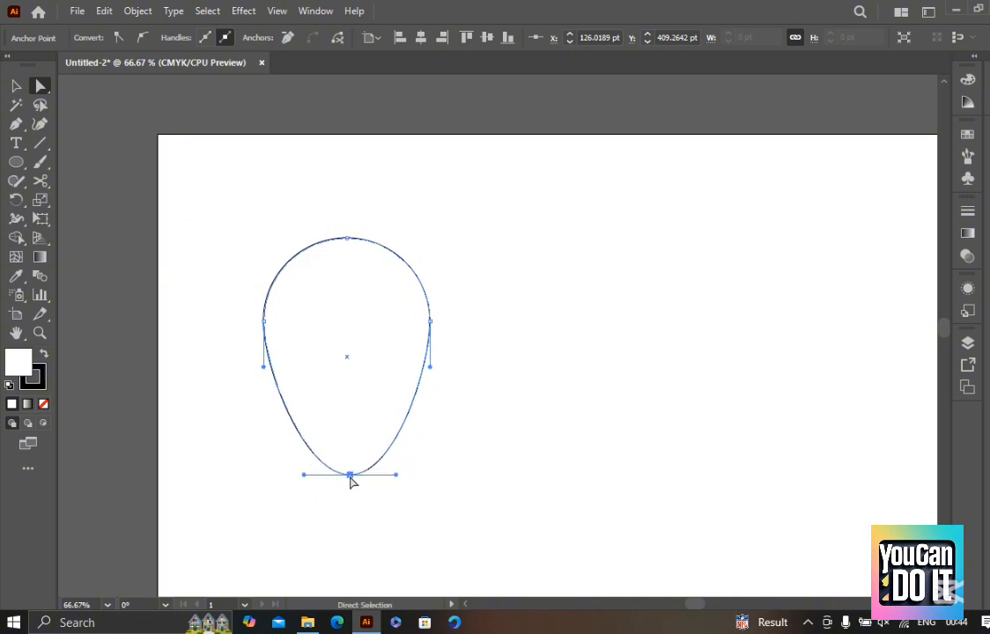
Compare selecting only the egg shape's bottom anchor point with selecting its whole path, finishing on the bottom anchor
left_click_drag(443, 535, 301, 442)
left_click(446, 524)
left_click_drag(447, 524, 202, 159)
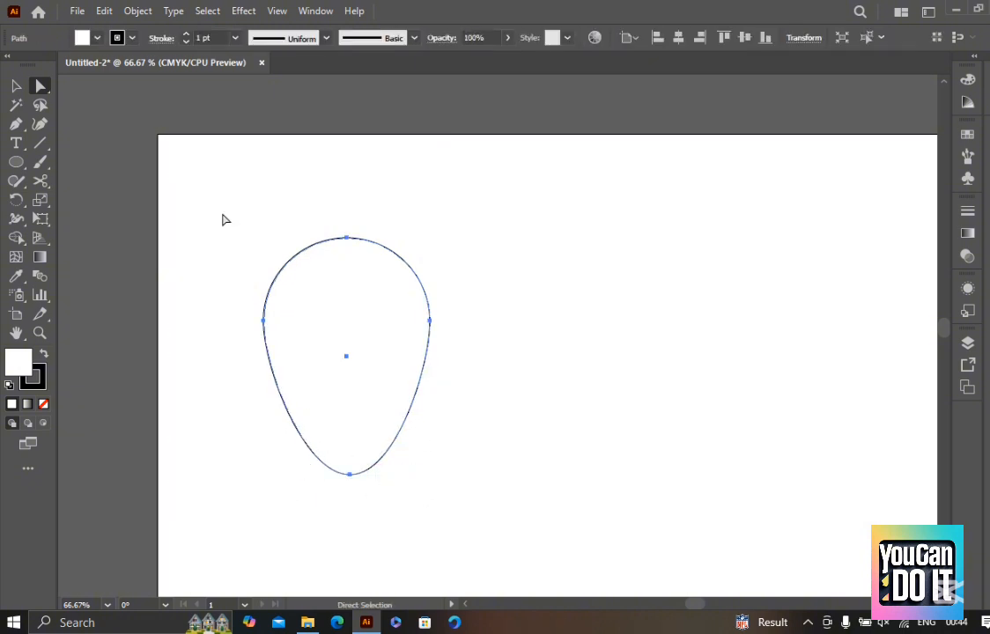
left_click(446, 548)
left_click(350, 475)
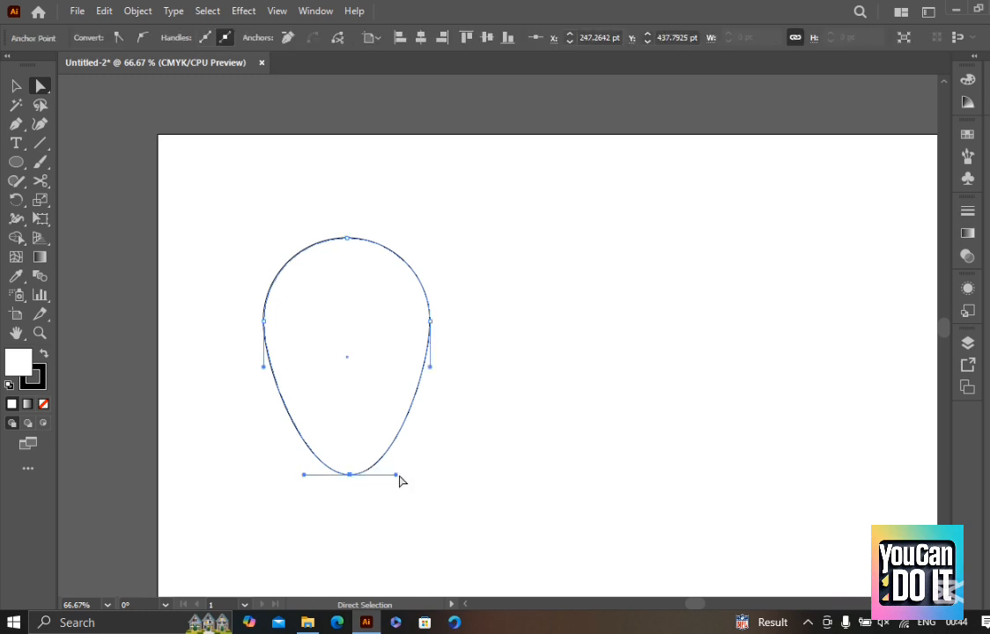
Try swinging the bottom anchor point's direction handles to distort the lower curve, and undo the latest handle changes
left_click_drag(397, 475, 182, 458)
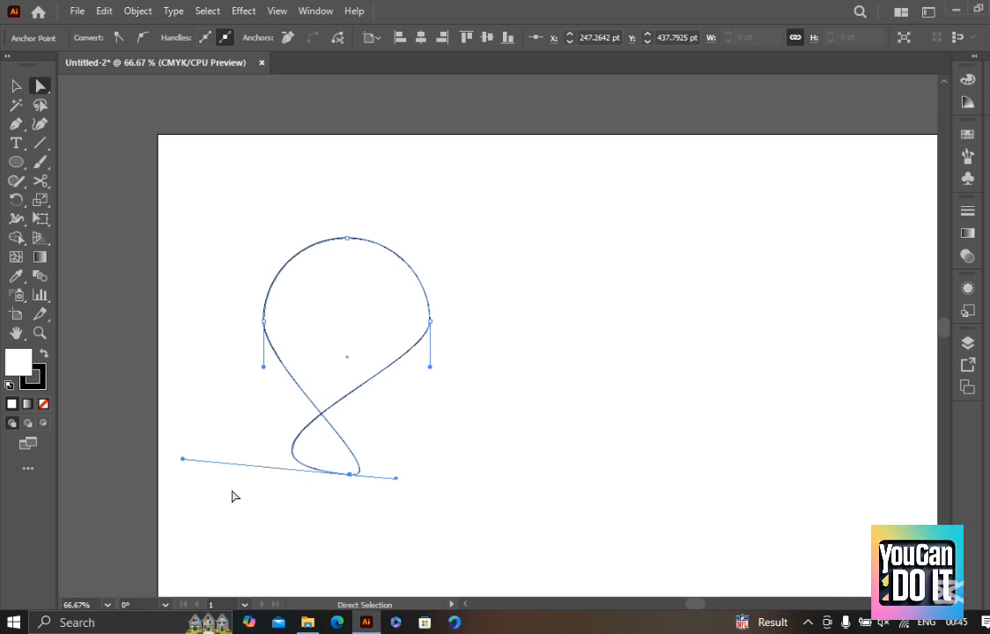
left_click_drag(184, 460, 384, 357)
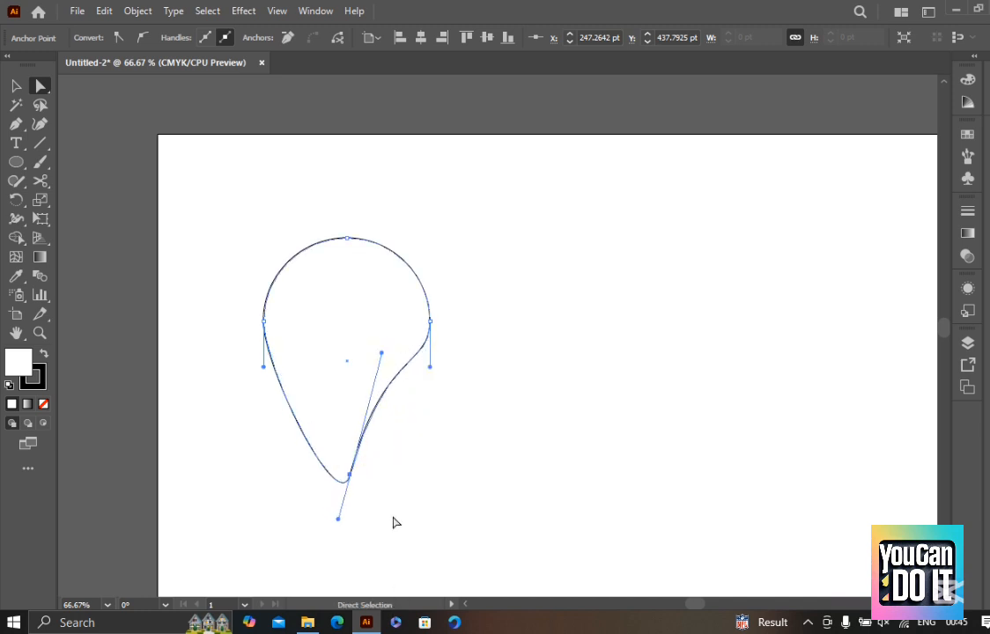
key("ctrl+z")
key("ctrl+z")
key("ctrl+z")
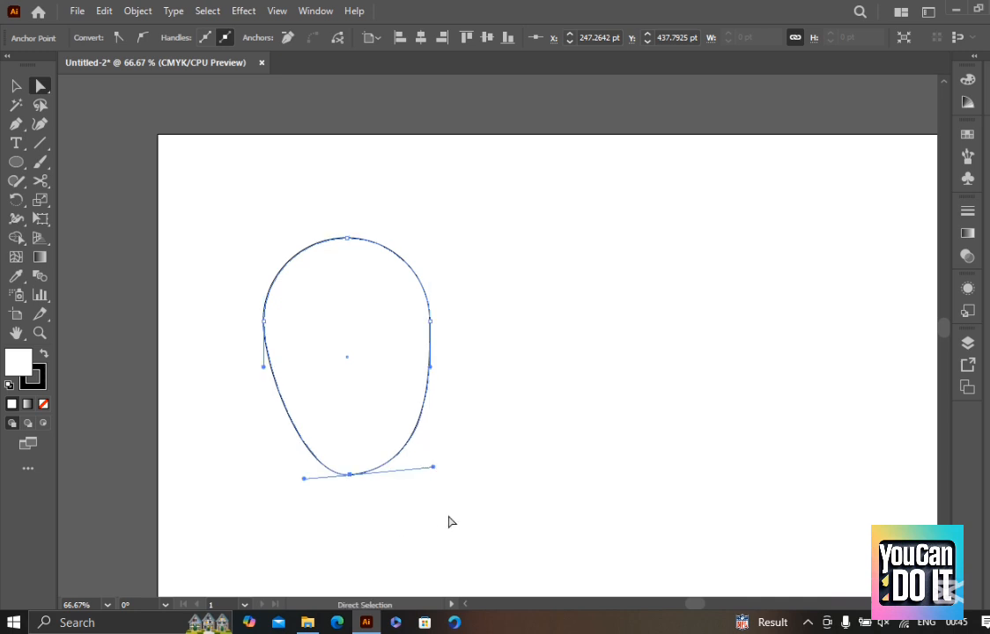
key("ctrl+z")
Try tilting the top anchor point's direction handles, and undo the path edits back to the symmetrical egg shape
left_click_drag(349, 192, 301, 361)
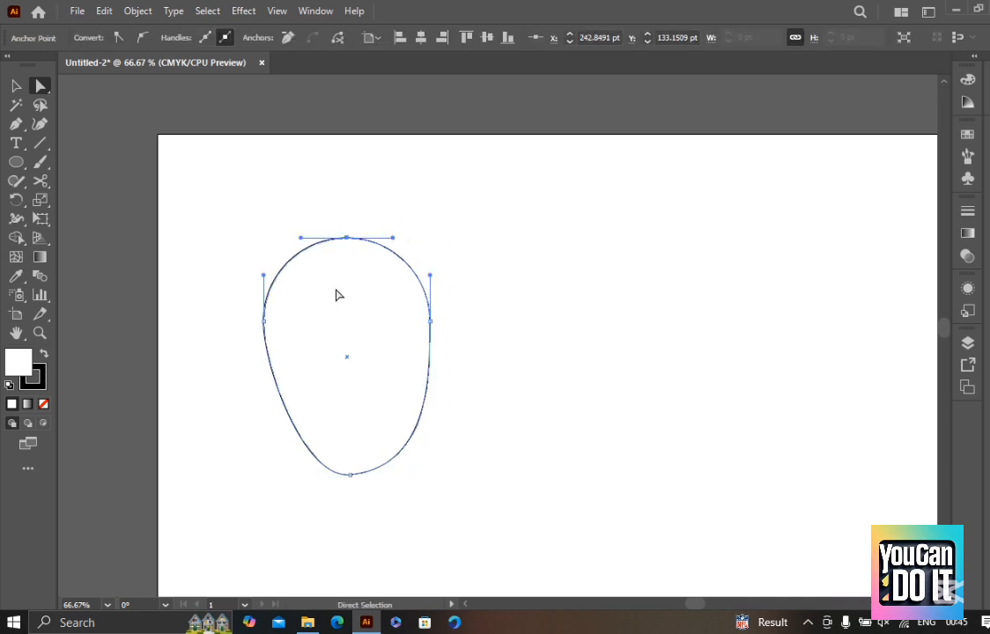
left_click_drag(371, 214, 319, 293)
key("ctrl+z")
key("ctrl+z")
key("ctrl+z")
key("ctrl+z")
key("ctrl+z")
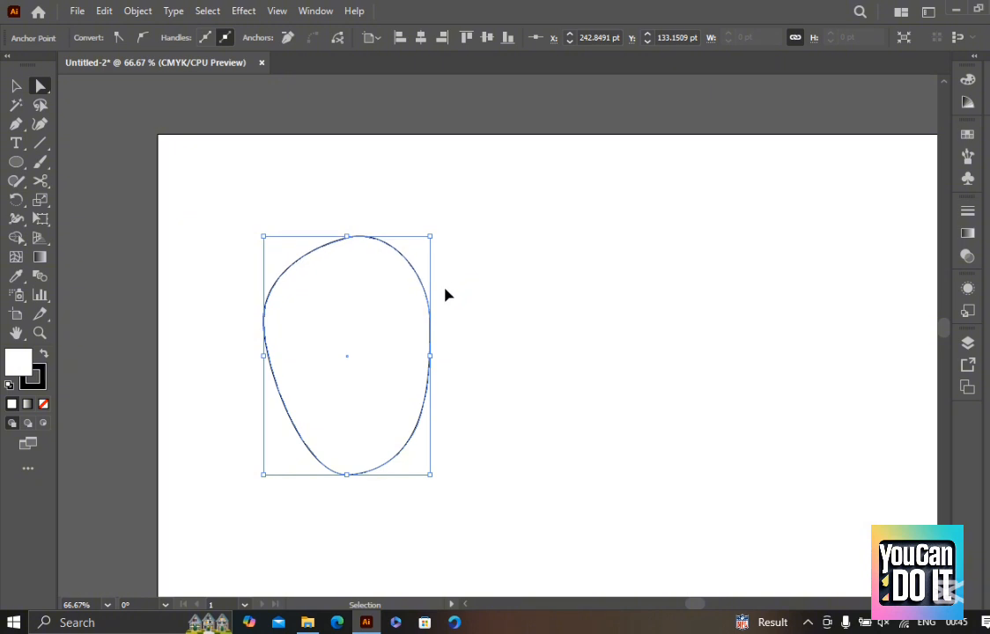
key("ctrl+z")
key("ctrl+z")
key("ctrl+z")
key("ctrl+z")
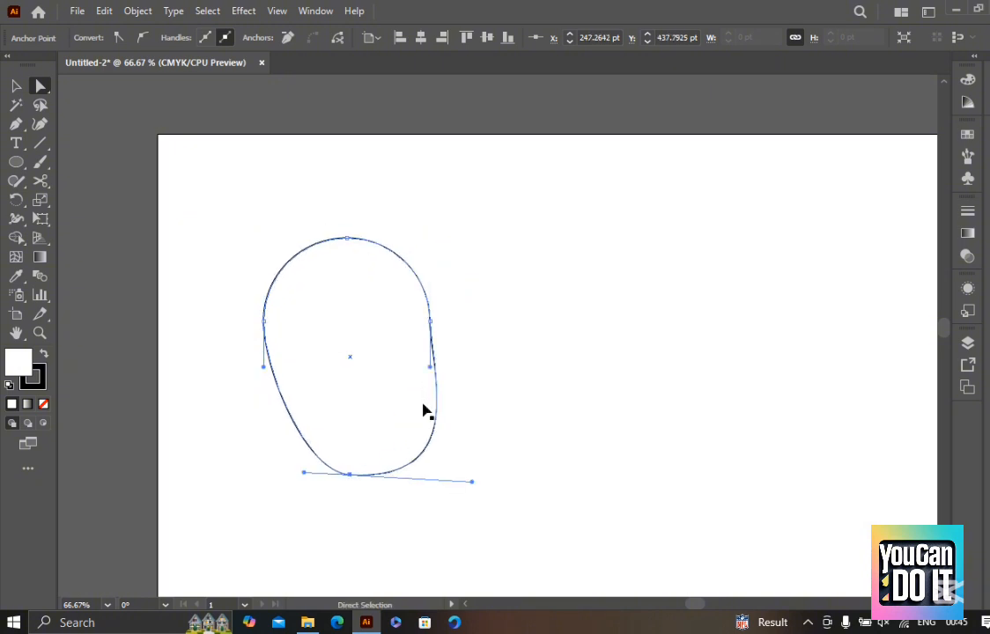
key("ctrl+z")
key("ctrl+z")
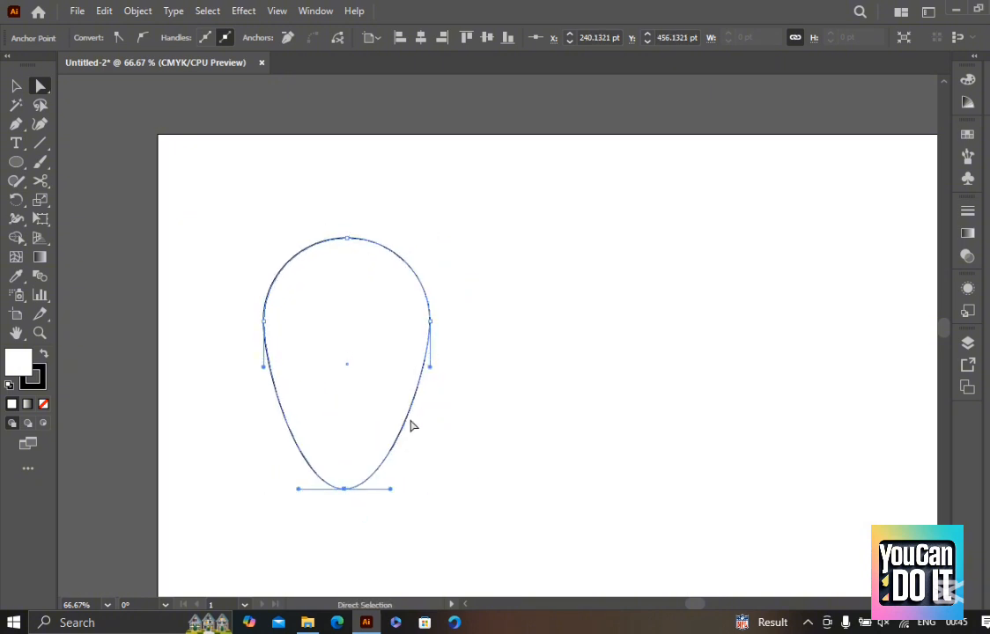
Draw a second circle to the right of the egg shape with the Ellipse tool
left_click(483, 286)
left_click_drag(575, 295, 674, 453)
key("l")
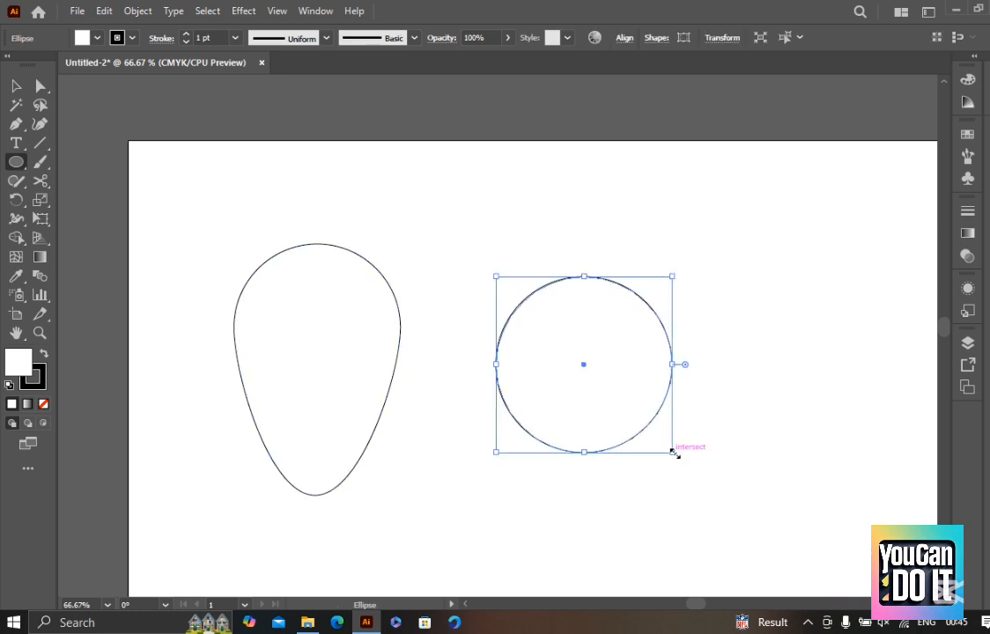
Select the new circle's bottom anchor point and move it straight down to about Y 522 pt
scroll(599, 468, "up", 1)
key("a")
left_click_drag(628, 493, 510, 322)
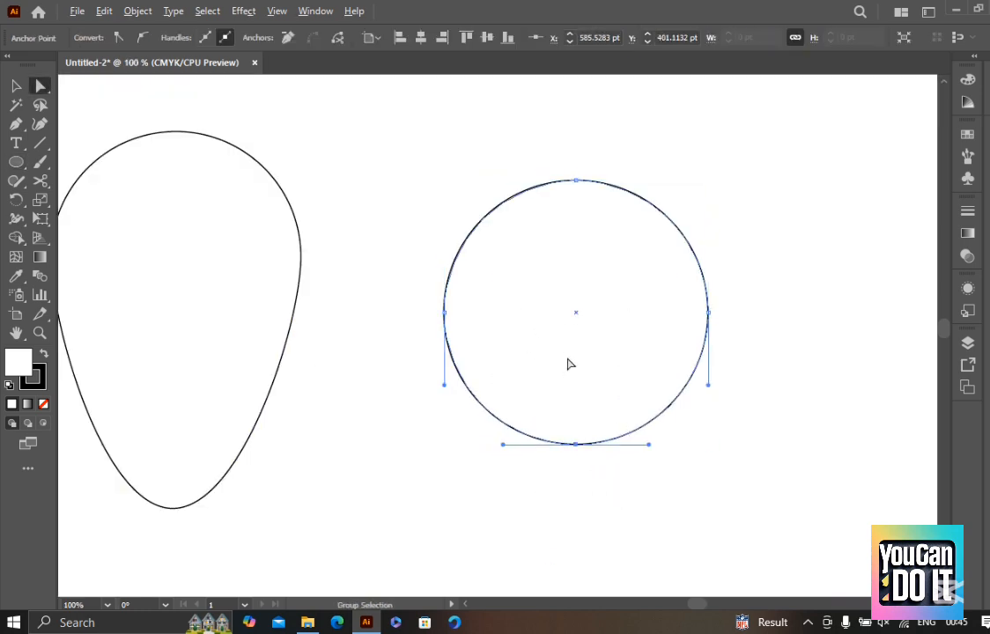
scroll(571, 389, "down", 1)
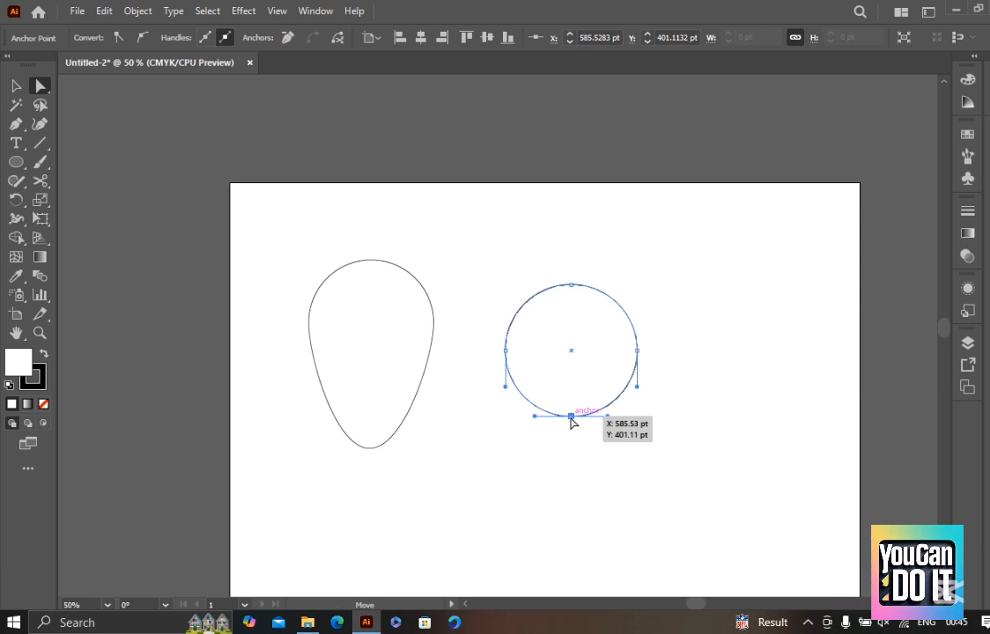
left_click_drag(572, 424, 594, 439)
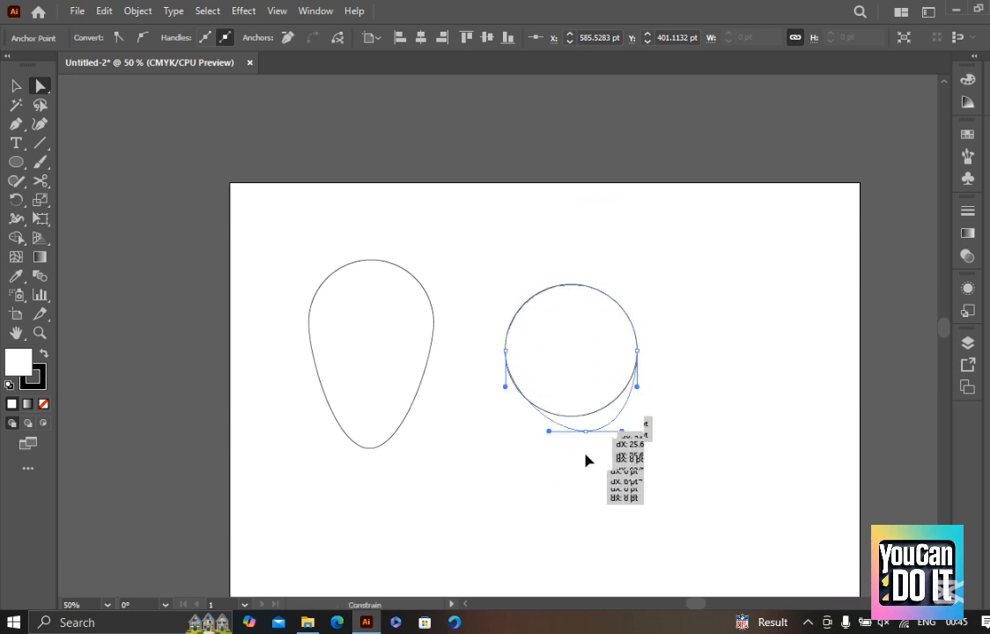
left_click_drag(587, 484, 580, 256)
left_click_drag(582, 304, 570, 491)
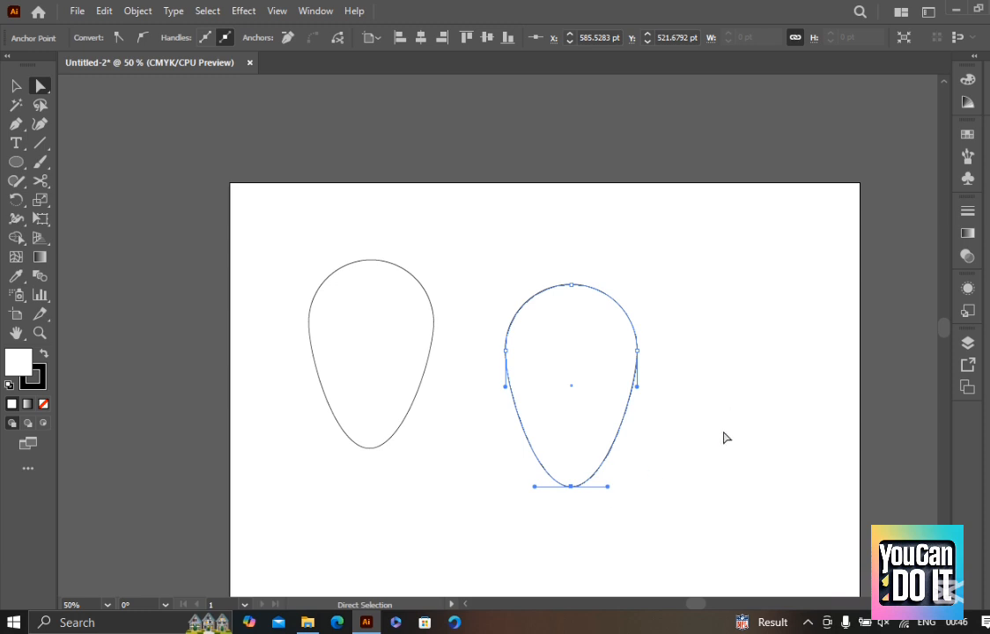
Select the second shape's bottom anchor point and convert it to a corner point
scroll(725, 438, "down", 1)
left_click(587, 513)
left_click_drag(588, 511, 548, 389)
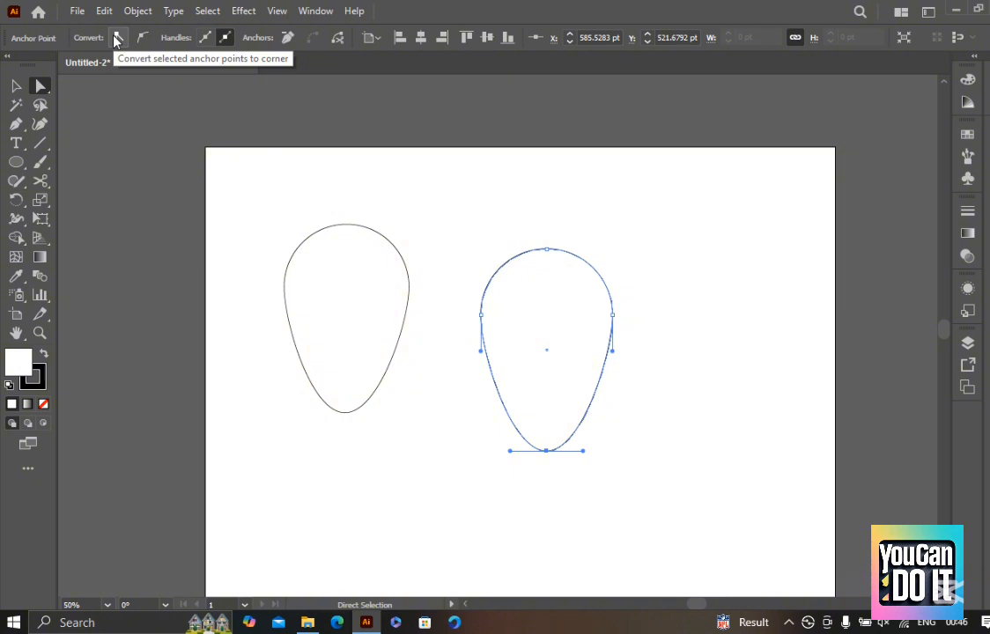
left_click_drag(579, 471, 475, 407)
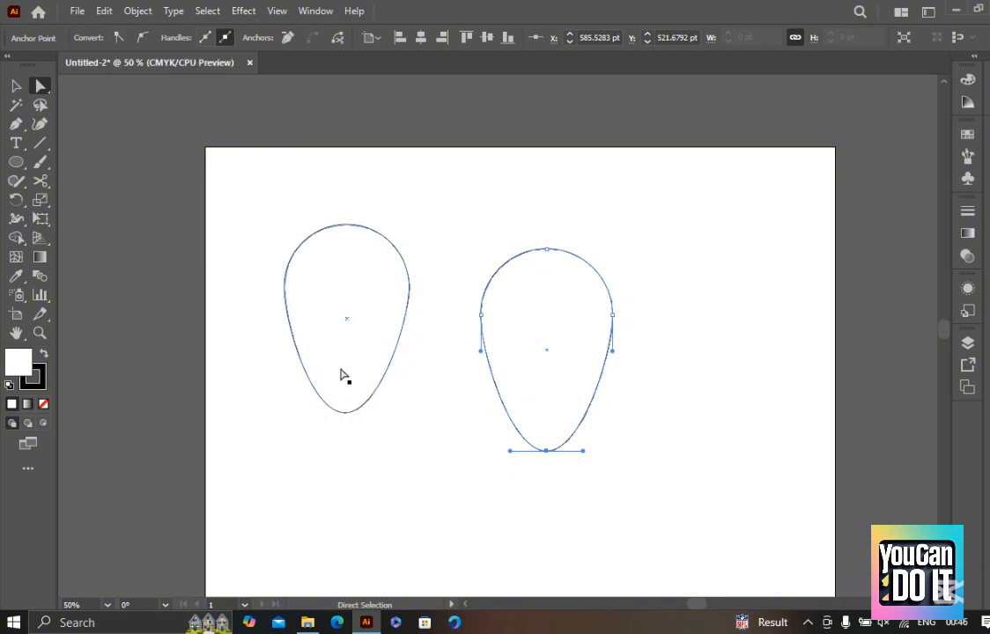
left_click(117, 38)
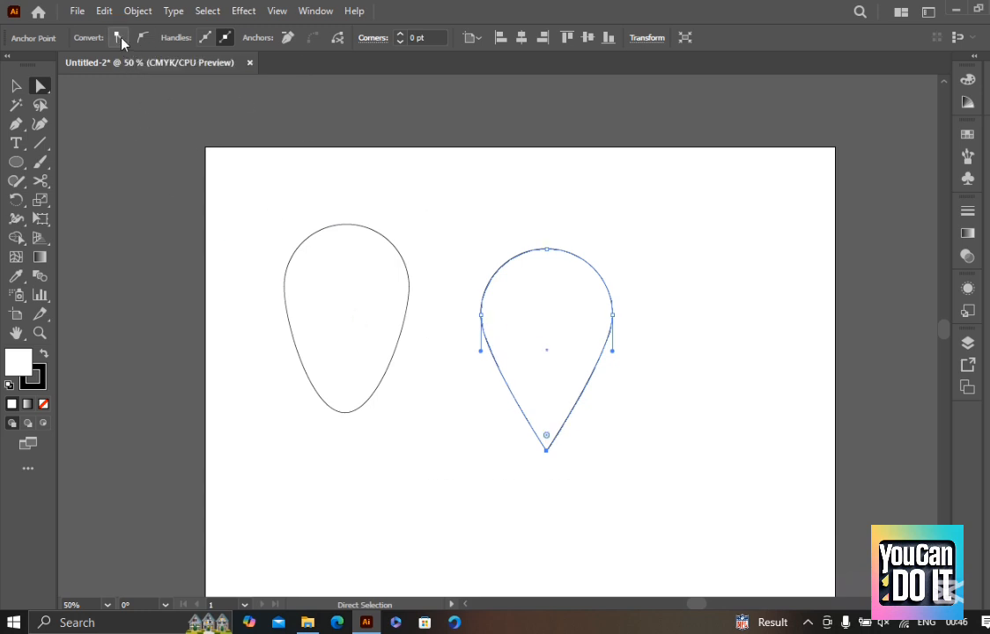
Convert the second shape's bottom anchor point to smooth and back to a corner point
left_click_drag(592, 520, 515, 413)
left_click(141, 38)
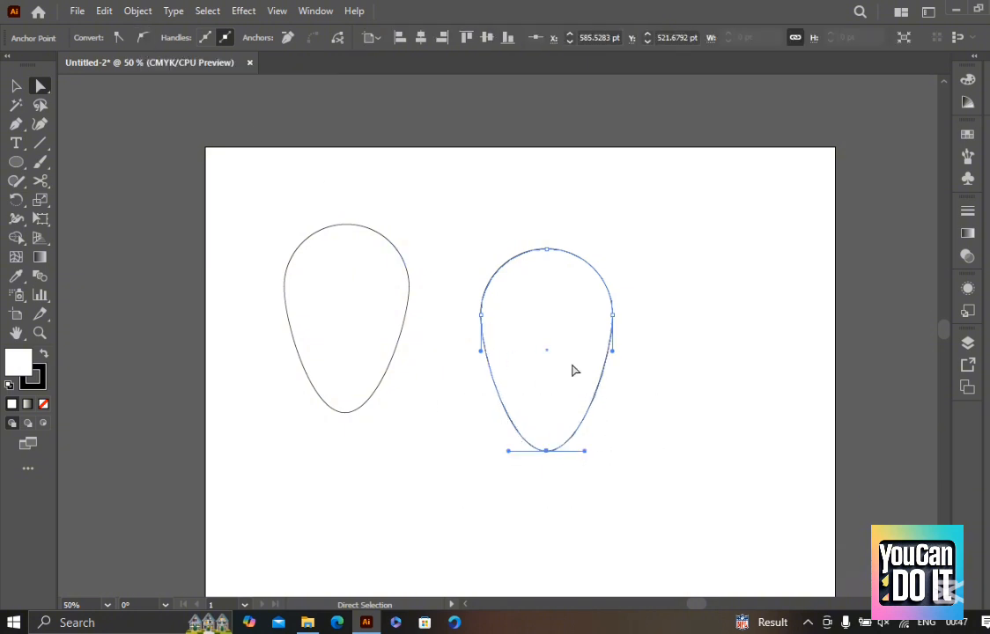
left_click(119, 38)
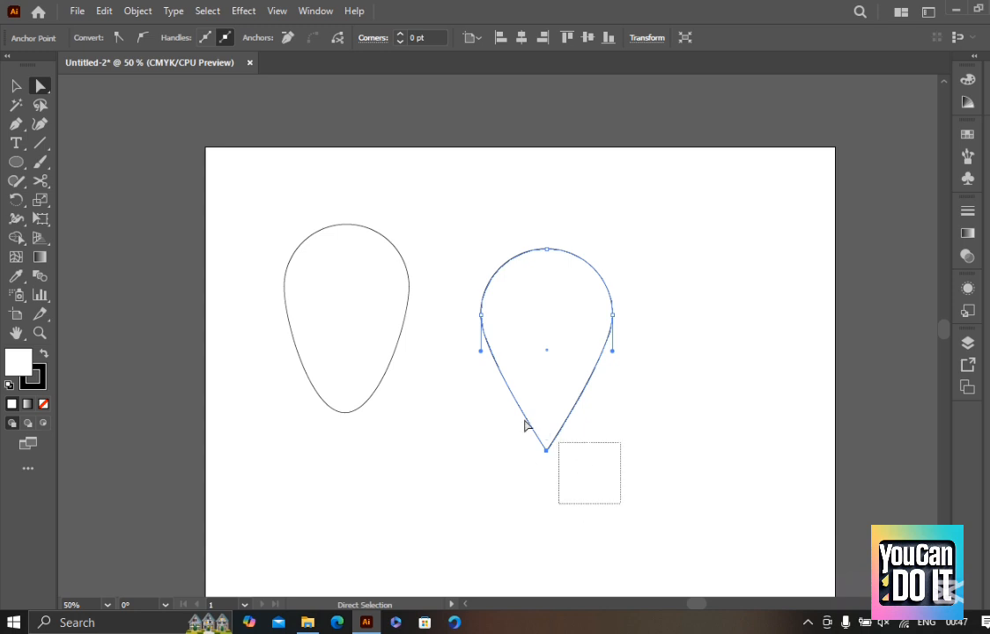
Round the teardrop's pointed tip to a corner radius of about 8.12 pt using its corner widget
mouse_move(548, 438)
left_mouse_down()
mouse_move(564, 376)
mouse_move(568, 408)
mouse_move(574, 366)
mouse_move(554, 449)
left_mouse_up()
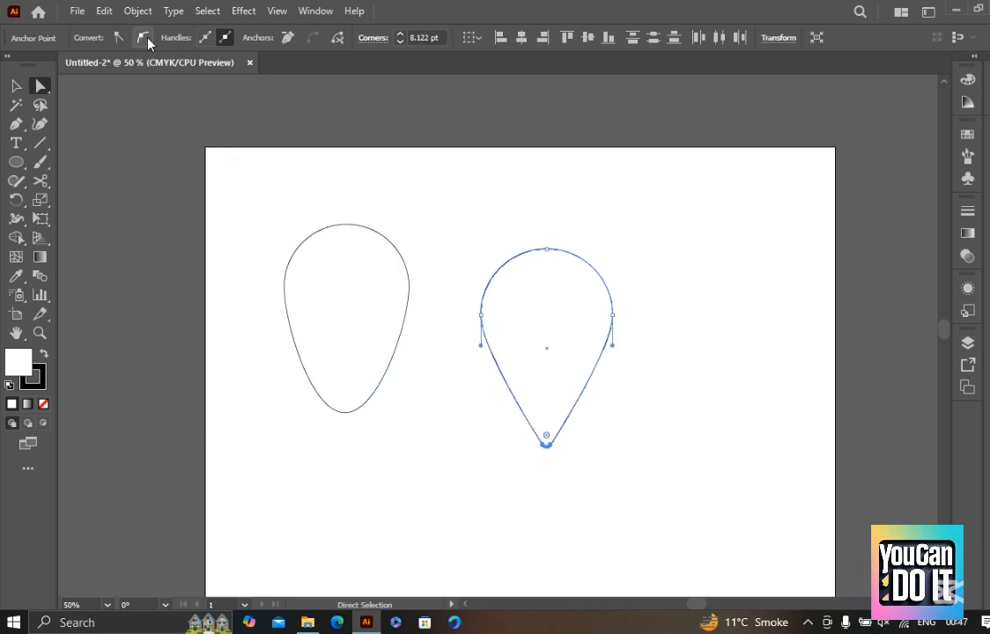
left_click_drag(672, 487, 724, 559)
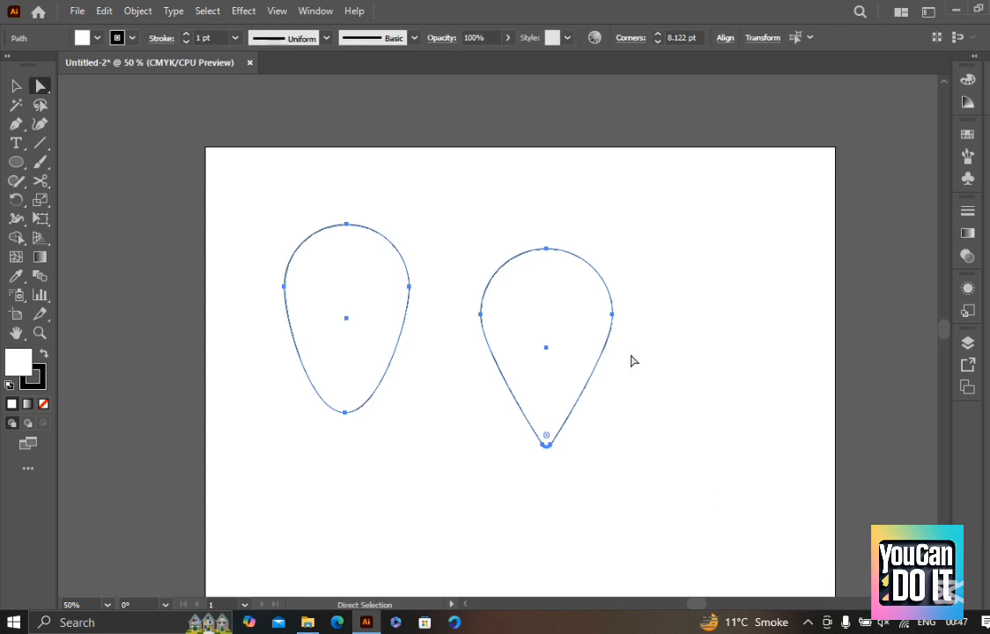
left_click_drag(645, 336, 668, 300)
Move the pointed teardrop down and to the left with the Selection tool
key("v")
left_click(667, 301)
left_click_drag(558, 254, 504, 338)
scroll(512, 499, "up", 1)
left_click(808, 390)
Select the teardrop's tip anchor points with the Direct Selection tool, and show its bounding box with the Selection tool
scroll(490, 295, "down", 1)
scroll(533, 405, "up", 1)
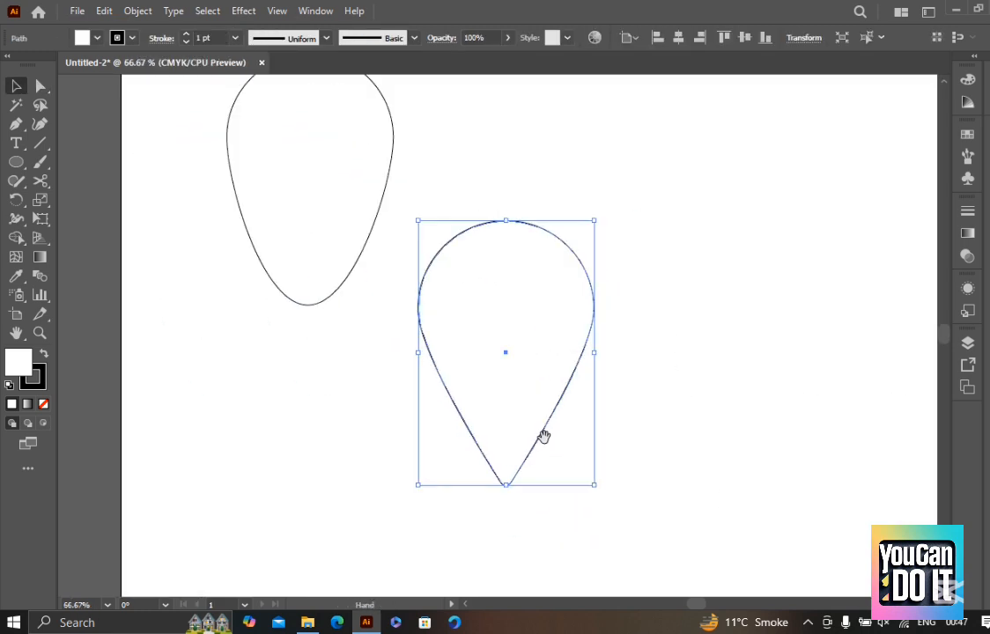
scroll(572, 457, "down", 2)
key("a")
left_click_drag(633, 488, 446, 340)
key("v")
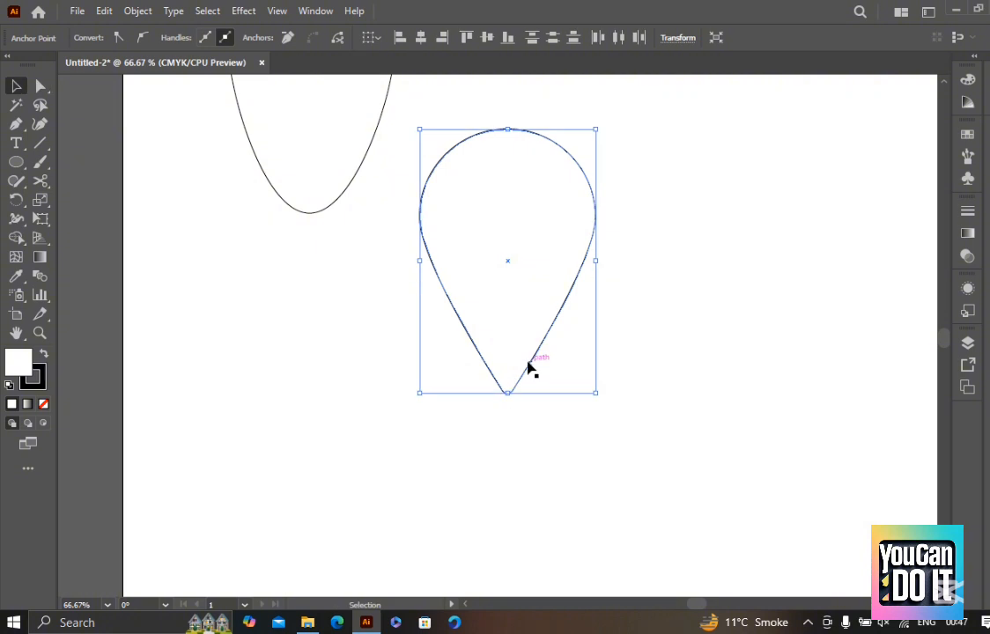
left_click_drag(543, 261, 529, 321)
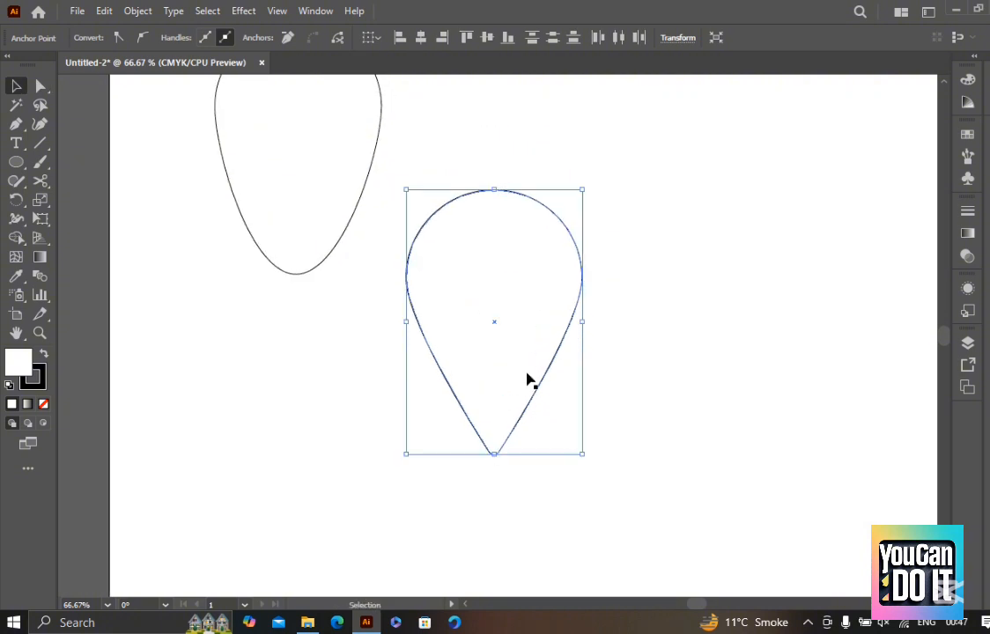
Scale the pointed teardrop down to a small map-pin size with the Selection tool, and deselect it
left_click_drag(497, 464, 512, 238)
left_click(529, 239)
scroll(508, 183, "up", 3)
left_click_drag(584, 424, 345, 195)
scroll(614, 329, "down", 1)
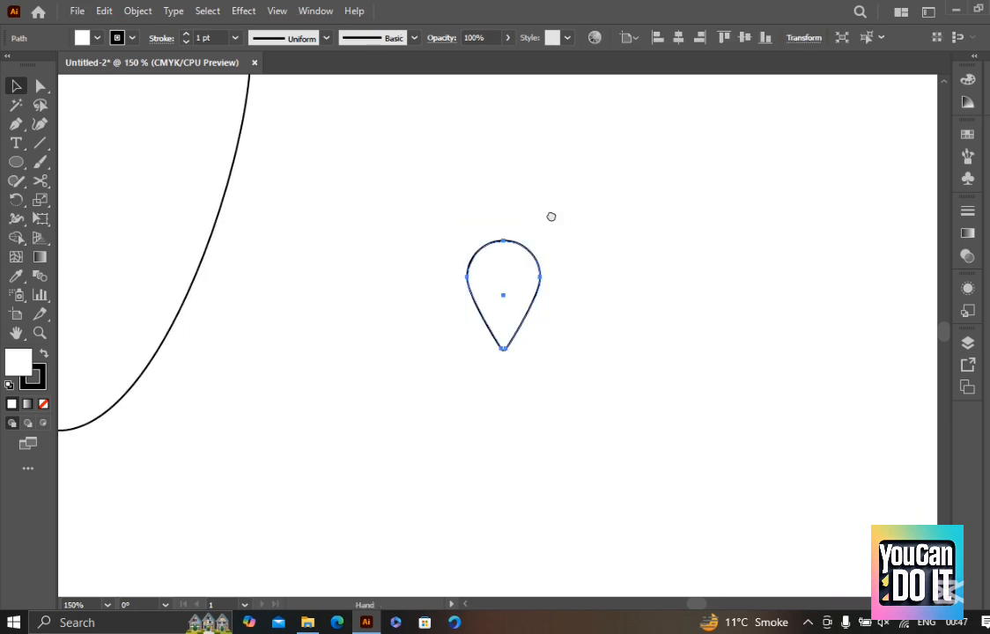
left_click(566, 216)
Draw a small circle inside the upper part of the map pin with the Ellipse tool
scroll(566, 216, "down", 2)
scroll(566, 218, "up", 3)
key("space")
left_click_drag(559, 318, 535, 252)
mouse_move(591, 414)
left_mouse_down()
mouse_move(405, 217)
mouse_move(499, 276)
mouse_move(503, 295)
mouse_move(465, 262)
mouse_move(411, 236)
left_mouse_up()
scroll(453, 196, "up", 1)
left_click(579, 304)
key("l")
key("v")
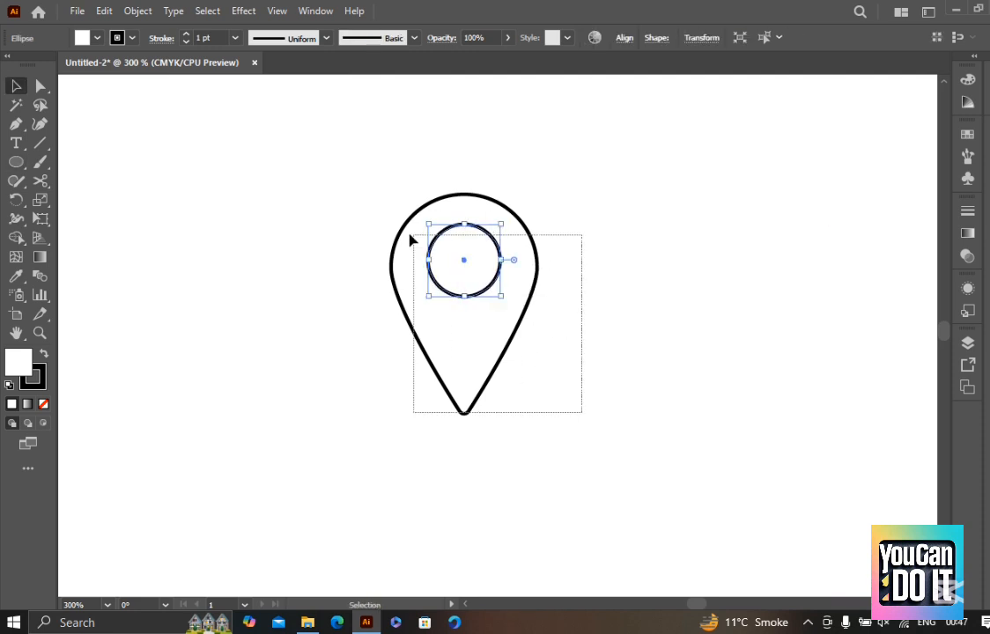
left_click(577, 312)
Select the map-pin outline together with its inner circle using the Selection tool
scroll(578, 314, "down", 1)
left_click_drag(581, 380, 398, 168)
left_click(563, 204)
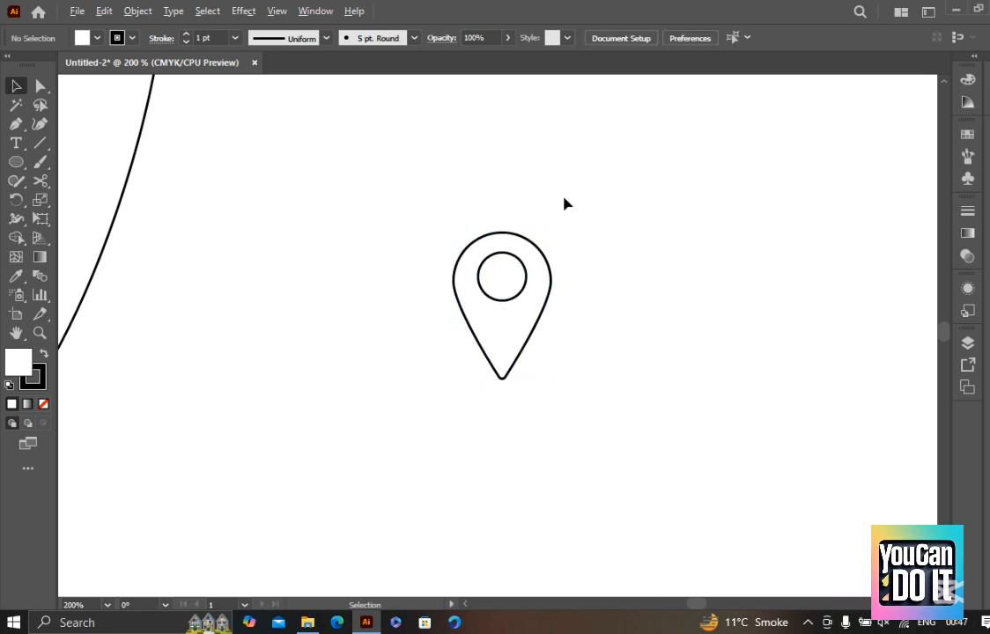
scroll(585, 220, "down", 2)
left_click_drag(595, 338, 500, 244)
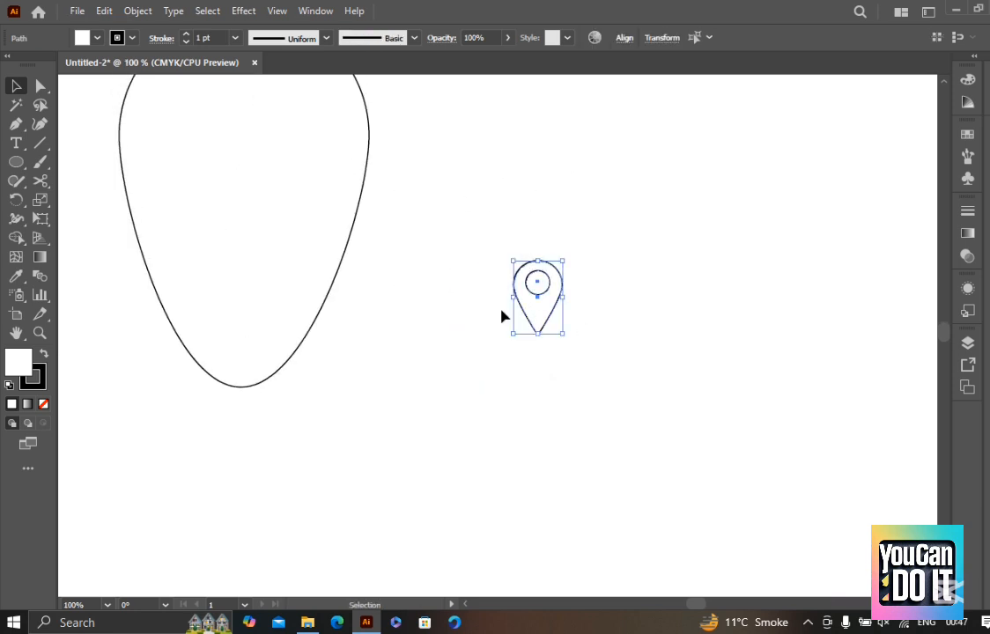
left_click_drag(607, 420, 478, 316)
scroll(517, 231, "down", 1)
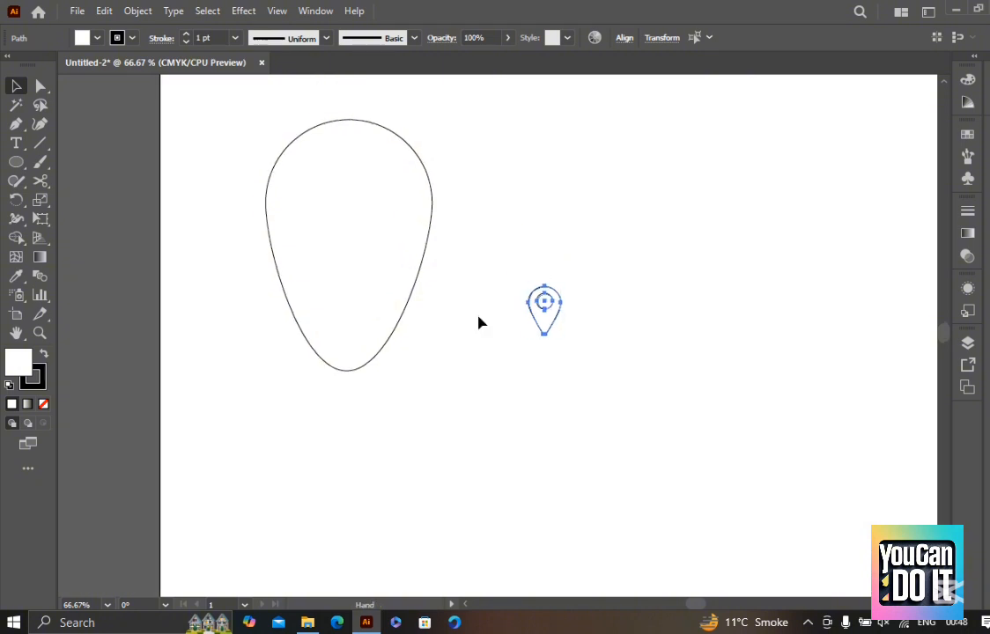
Select the large teardrop's lower anchor points with the Direct Selection tool, and show its bounding box with the Selection tool
left_click(320, 245)
key("a")
left_click_drag(480, 462, 274, 279)
scroll(344, 282, "down", 1)
key("v")
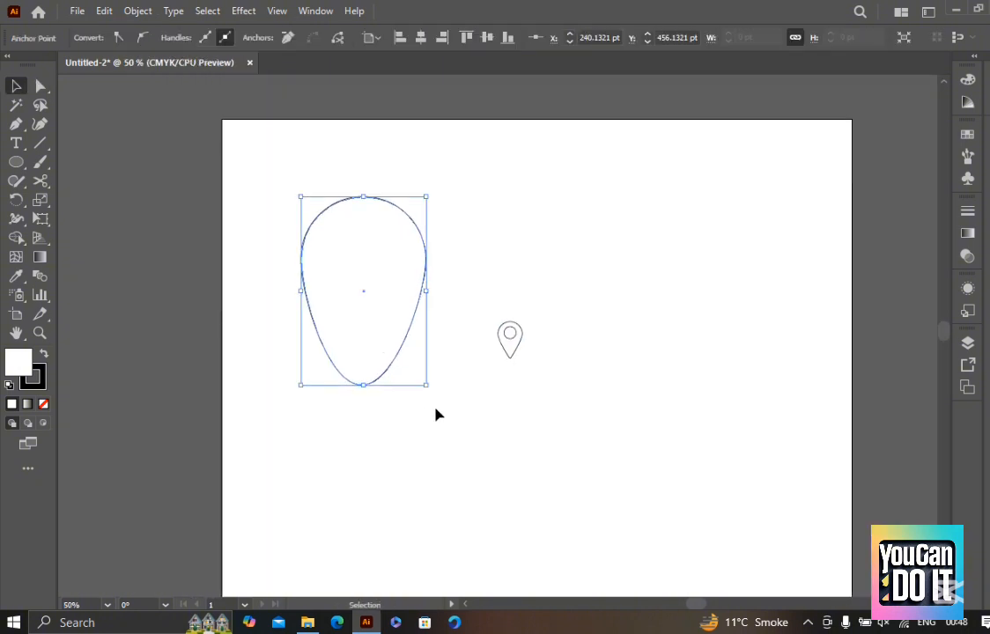
scroll(438, 379, "up", 1)
left_click_drag(429, 377, 420, 414)
Compare the Direct Selection and Selection tool displays on the large teardrop, and deselect it
key("a")
scroll(395, 279, "down", 1)
key("v")
left_click(418, 423)
scroll(416, 420, "up", 1)
key("a")
left_click(396, 340)
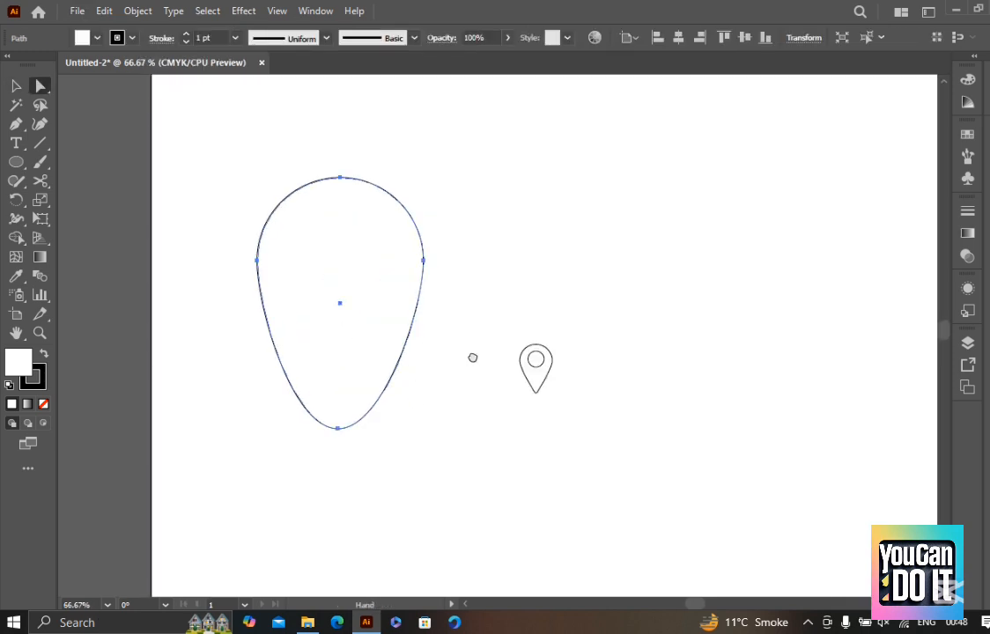
left_click_drag(473, 357, 472, 384)
key("v")
left_click(486, 442)
Draw a long horizontal rectangle beside the map pin as a tabletop, and reduce its height from the lower edge
scroll(599, 389, "up", 1)
key("ctrl+plus")
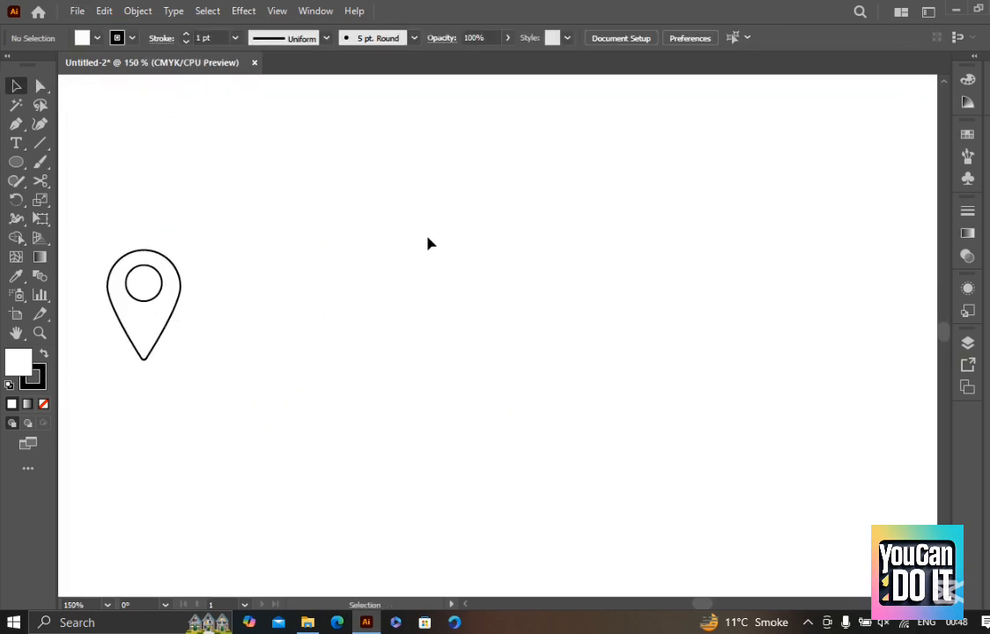
key("m")
left_click_drag(334, 249, 761, 297)
key("v")
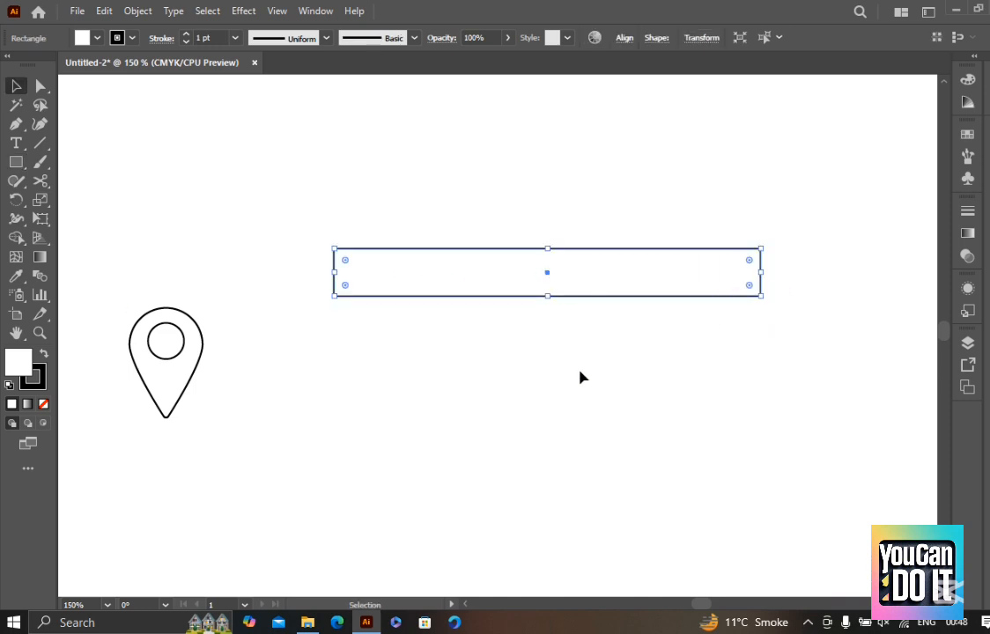
left_click(554, 307)
left_click(557, 297)
left_click_drag(548, 296, 548, 276)
left_click(568, 344)
Draw a tall narrow rectangle as a leg under the tabletop's left end and duplicate it under the right end
key("m")
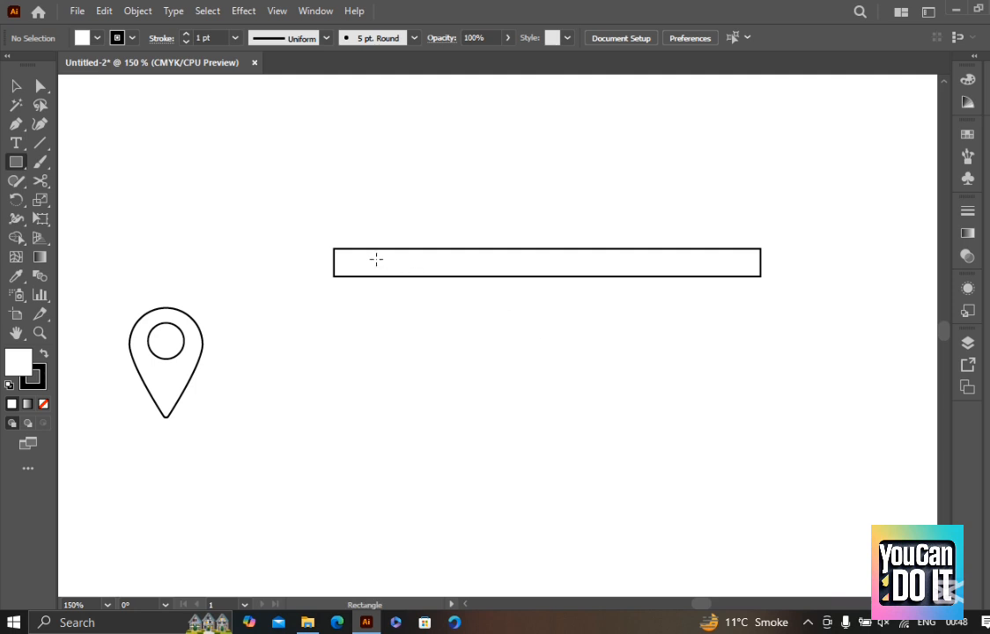
left_click_drag(365, 266, 732, 386)
key("v")
left_click(452, 371)
left_click(423, 388)
left_click(367, 394)
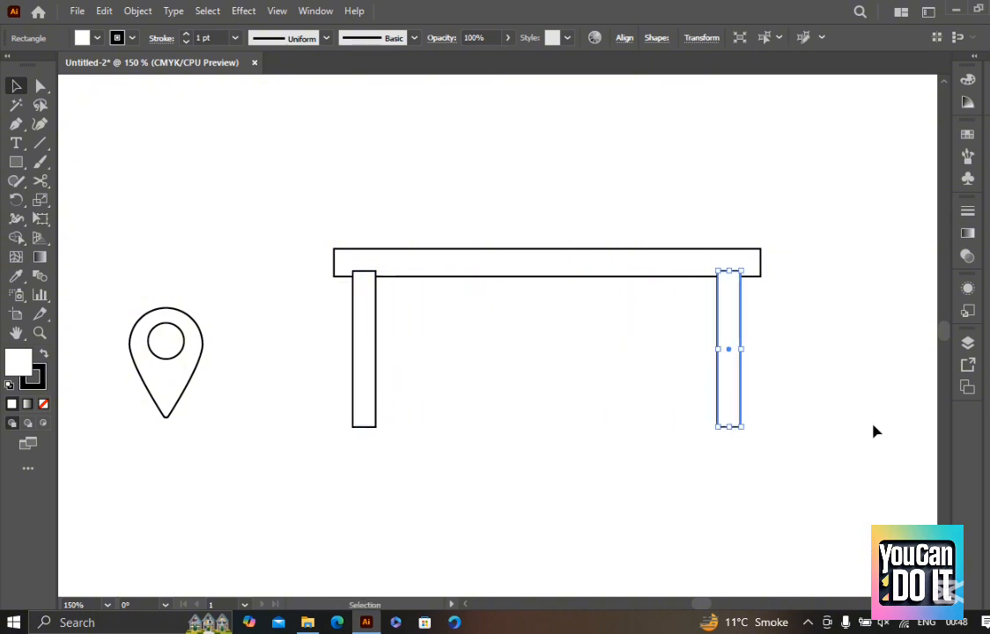
left_click_drag(809, 475, 338, 324)
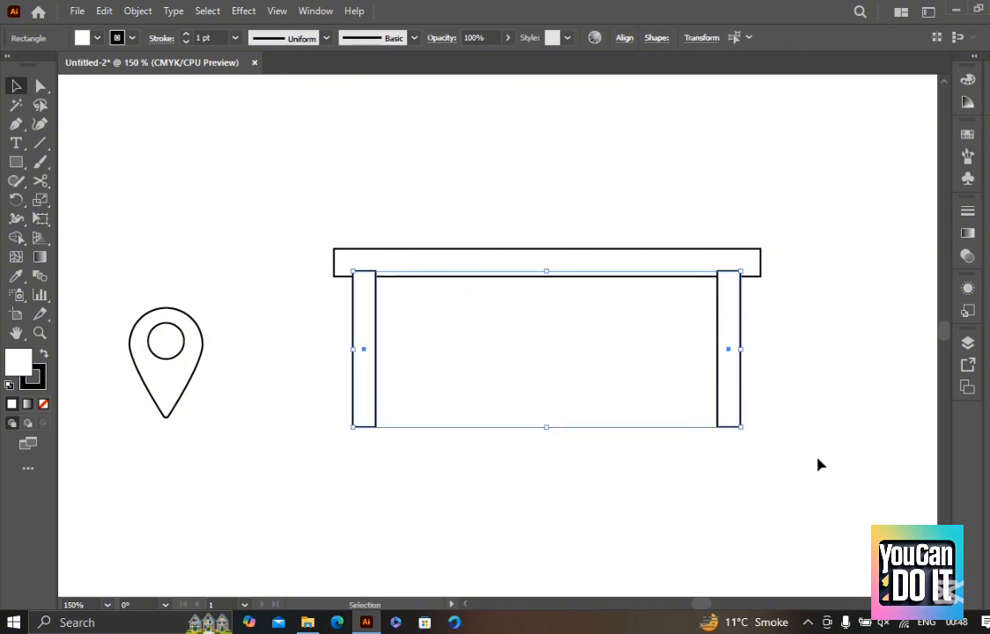
left_click(814, 465)
left_click_drag(751, 466, 338, 325)
left_click(460, 312)
Cut the tabletop rectangle and paste it back in front of the two legs
left_click(468, 266)
key("a")
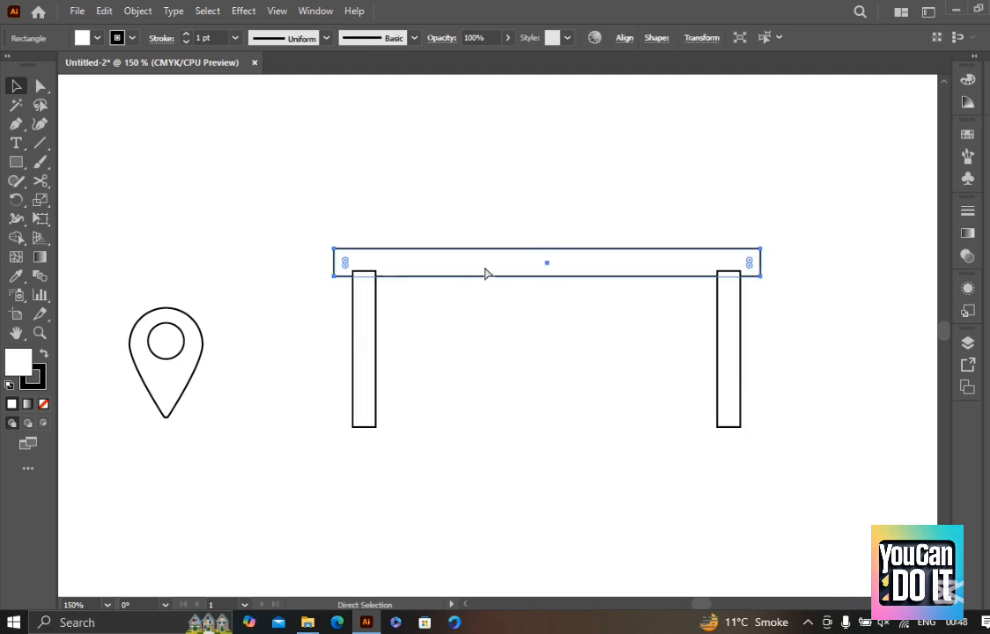
key("Delete")
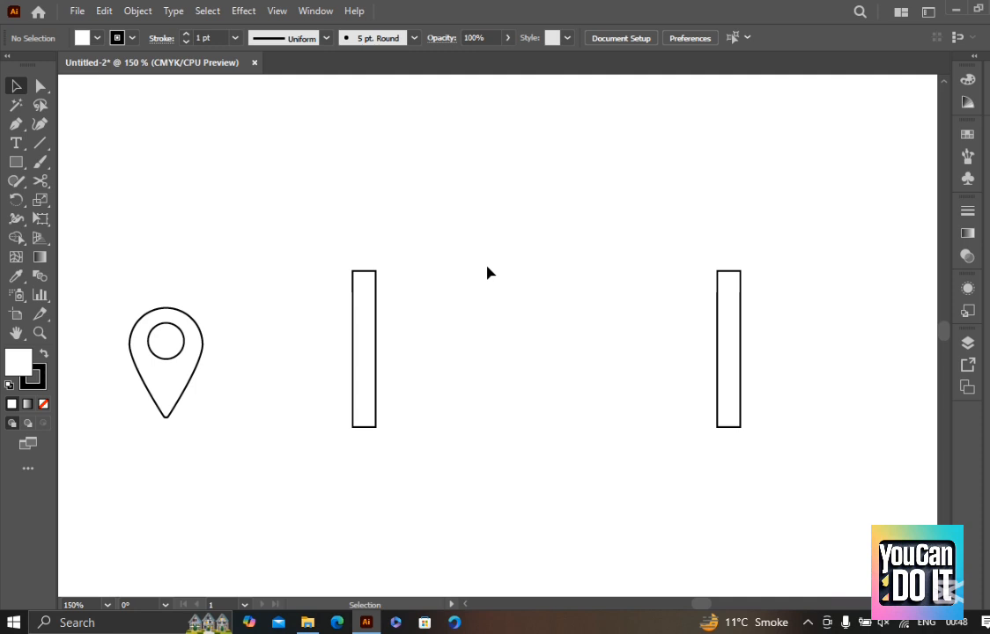
key("ctrl+z")
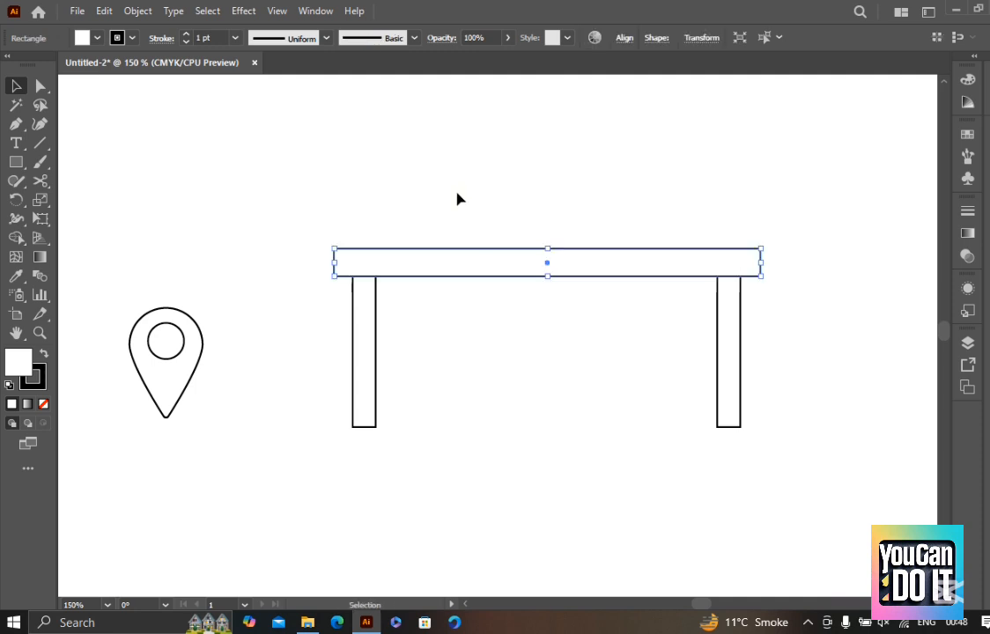
left_click(476, 195)
Move the tabletop's bottom-right and bottom-left corner points inward with the Direct Selection tool to taper both ends
scroll(524, 196, "down", 1)
left_click_drag(648, 223, 632, 371)
scroll(694, 399, "down", 1)
scroll(656, 411, "up", 1)
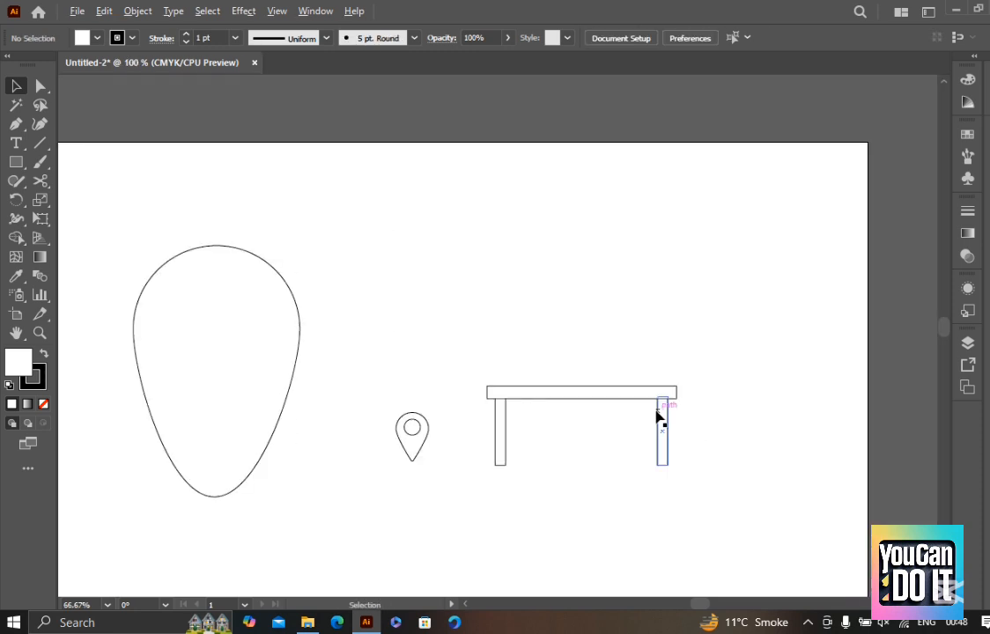
key("a")
left_click(666, 442)
scroll(688, 388, "up", 2)
left_click_drag(705, 434, 669, 400)
key("space")
left_click_drag(465, 424, 569, 410)
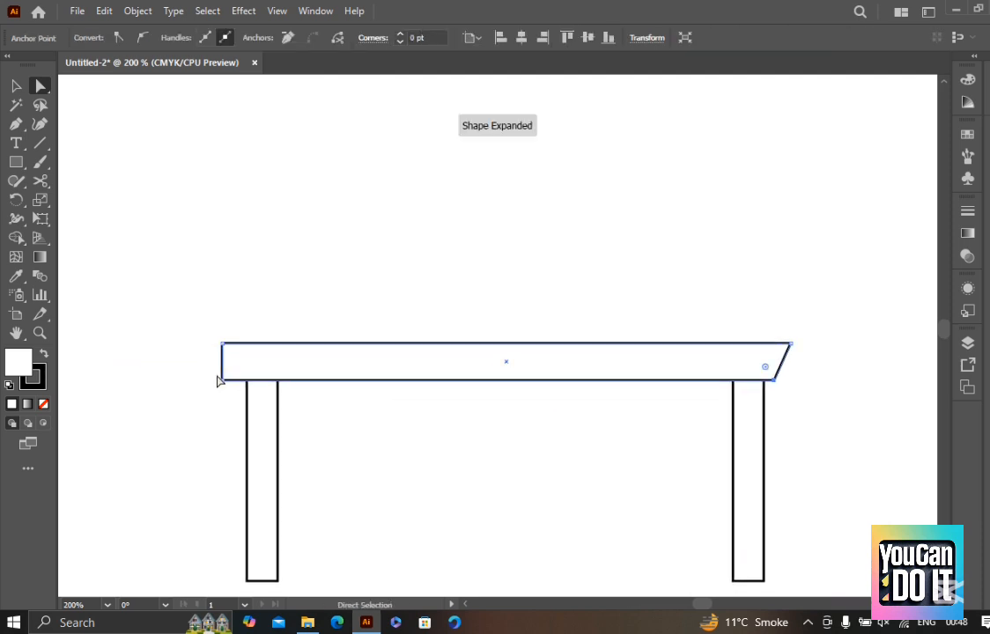
left_click_drag(223, 383, 235, 385)
key("v")
left_click(445, 248)
Round all of the tabletop's corners to about 2.154 pt using its corner widgets
scroll(534, 253, "down", 2)
scroll(604, 289, "up", 1)
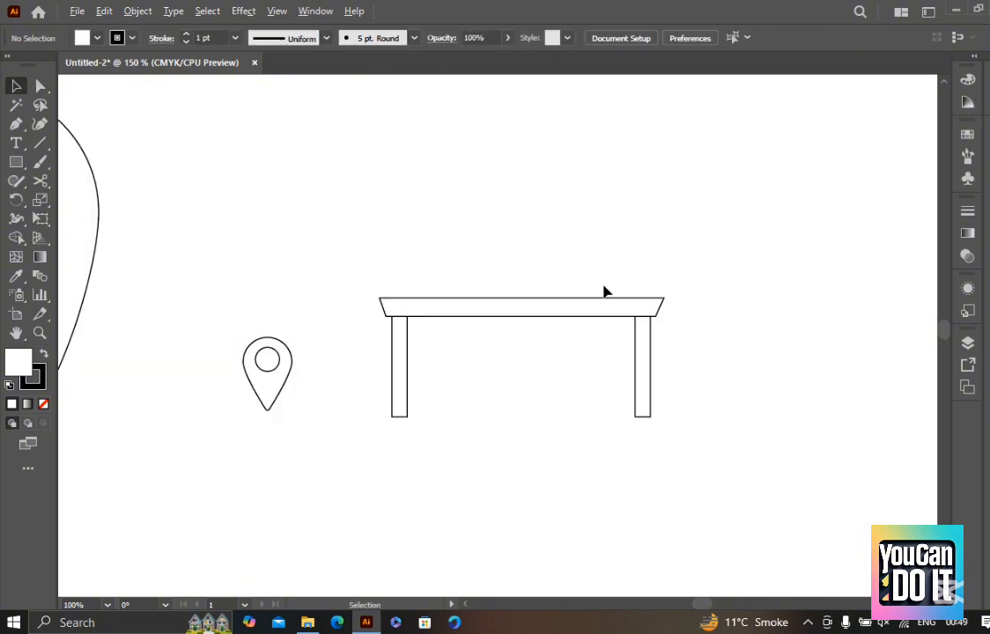
key("a")
left_click(606, 325)
scroll(690, 314, "up", 3)
mouse_move(698, 313)
left_mouse_down()
mouse_move(691, 318)
mouse_move(700, 315)
left_mouse_up()
scroll(745, 321, "down", 2)
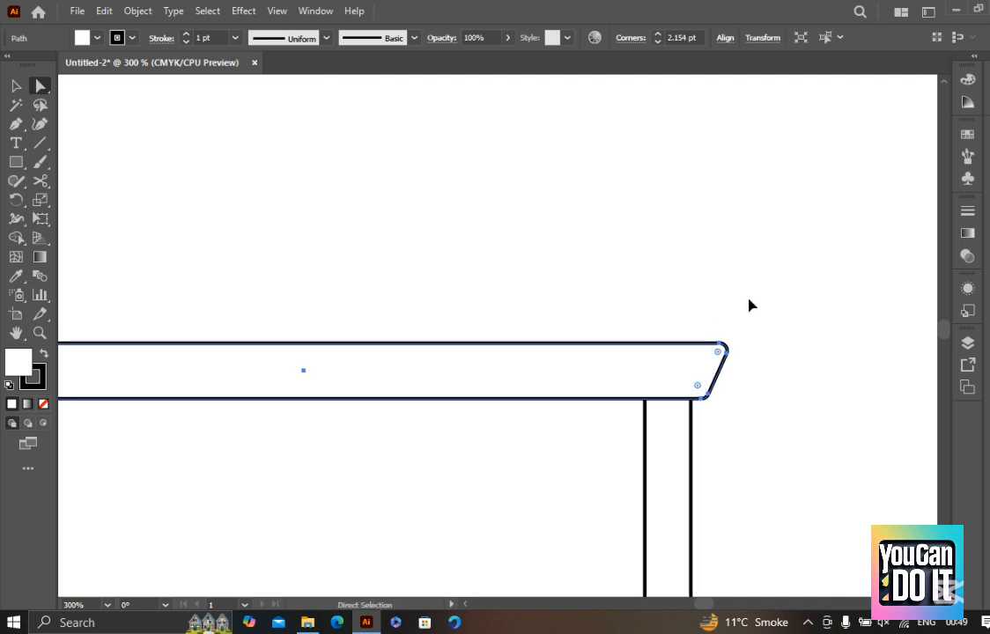
left_click(740, 290)
Duplicate the table's right leg to add two shorter back legs between the outer legs
scroll(647, 313, "down", 2)
left_click(630, 335)
left_click(736, 443)
left_click(702, 459)
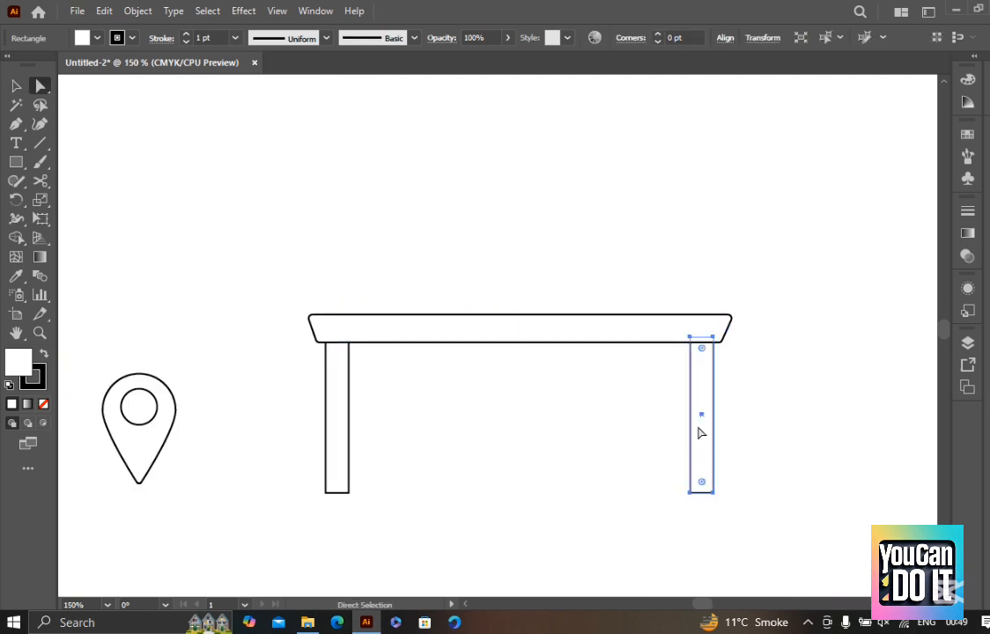
key("v")
key("a")
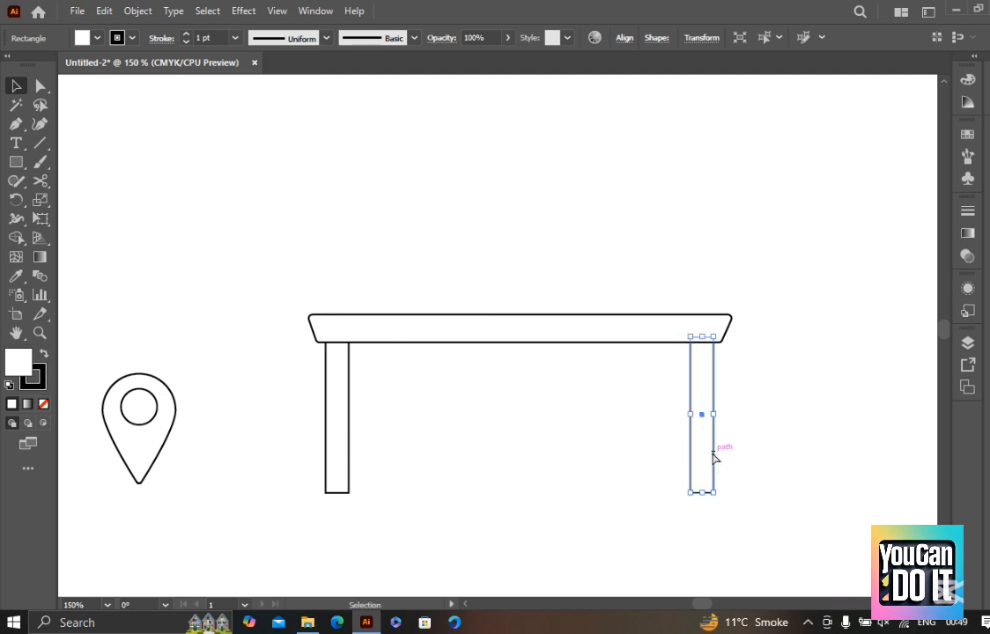
key("v")
left_click_drag(701, 449, 397, 436)
left_click(650, 455)
key("ctrl+z")
left_click(535, 451)
Select the whole table and scale it down to about half its size
scroll(541, 453, "down", 3)
left_click_drag(626, 488, 627, 536)
left_click_drag(633, 537, 479, 442)
left_click_drag(616, 518, 556, 504)
left_click(557, 504)
scroll(535, 504, "up", 4)
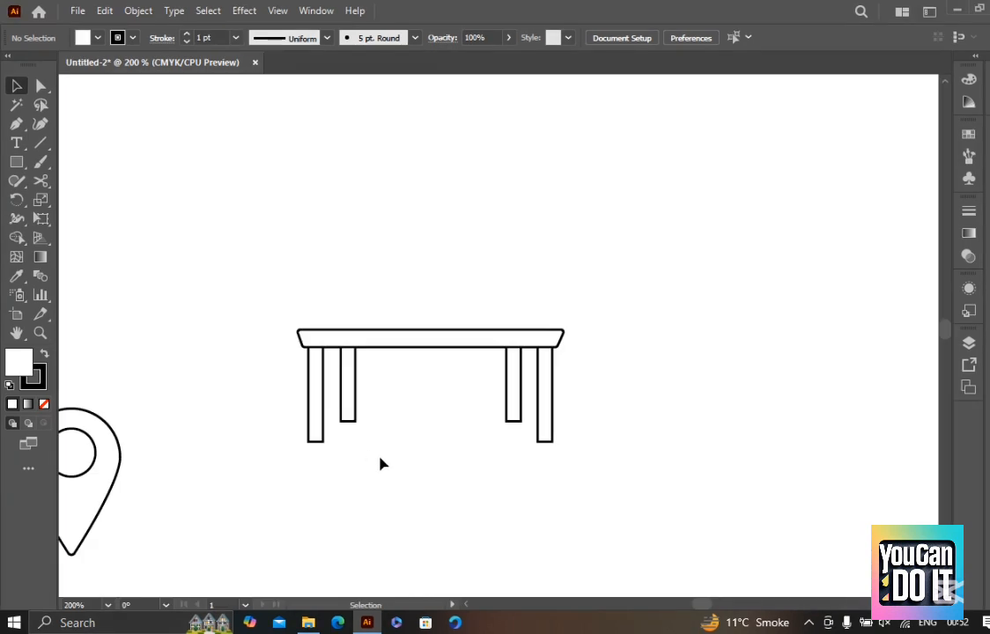
Select all of the table's parts with a marquee using the Selection tool, and deselect them
scroll(438, 343, "up", 2)
left_click(439, 347)
left_click_drag(764, 513, 53, 208)
scroll(644, 266, "down", 1)
left_click_drag(604, 223, 569, 255)
left_click(563, 254)
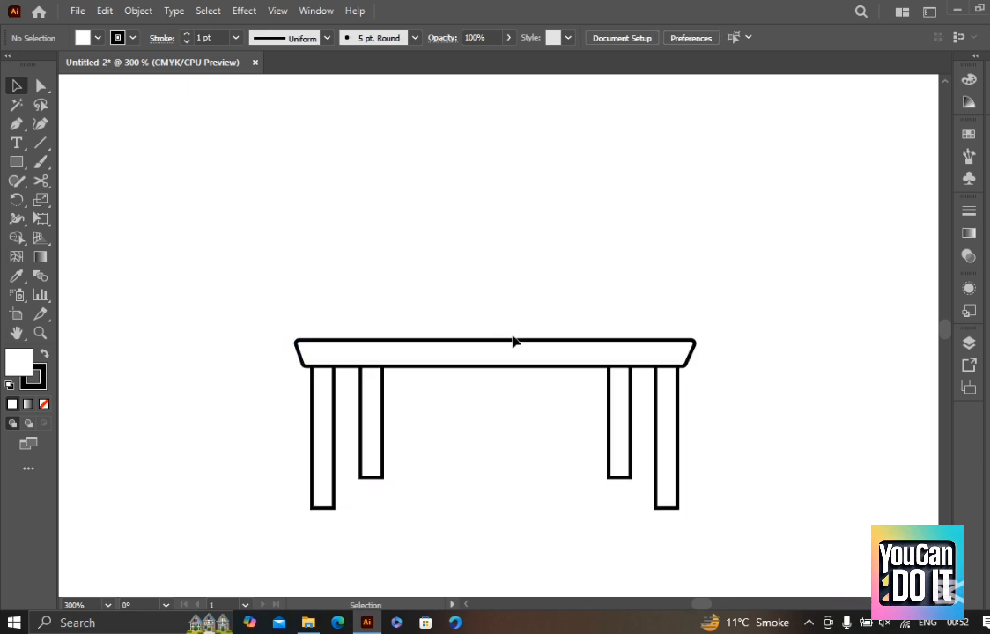
Select the tabletop with the Direct Selection tool to show its anchor points and corner widgets
scroll(516, 342, "up", 1)
key("a")
left_click(505, 357)
scroll(502, 345, "up", 1)
left_click_drag(506, 292, 497, 253)
key("v")
left_click(502, 244)
key("a")
left_click(515, 329)
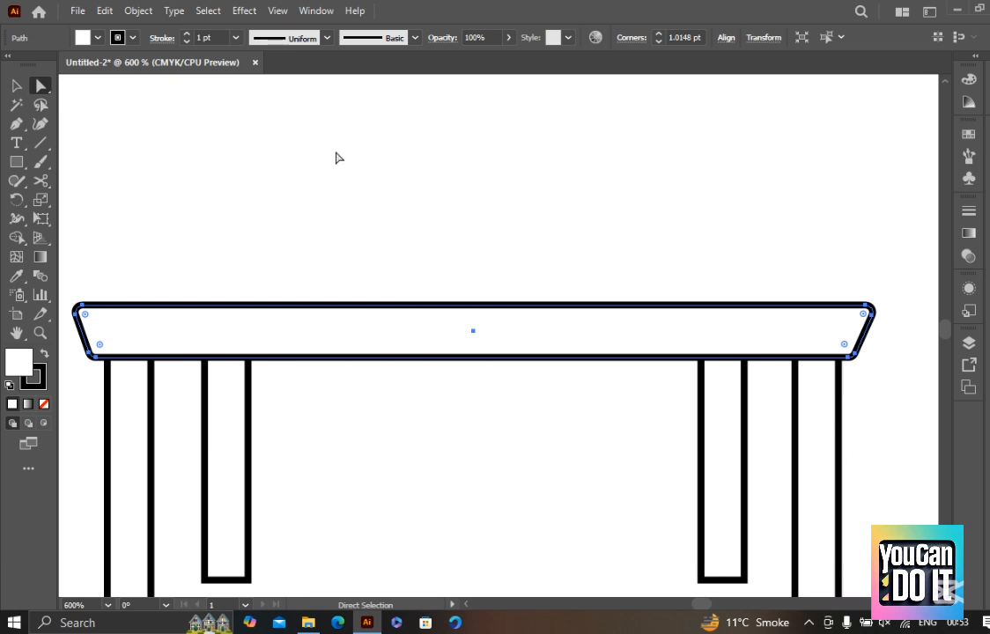
Bring the whole table into view, and select and deselect its parts with the Selection tool
scroll(506, 259, "down", 1)
scroll(489, 251, "up", 1)
left_click_drag(532, 234, 385, 331)
key("ctrl+minus")
left_click_drag(783, 408, 742, 391)
key("v")
left_click(768, 411)
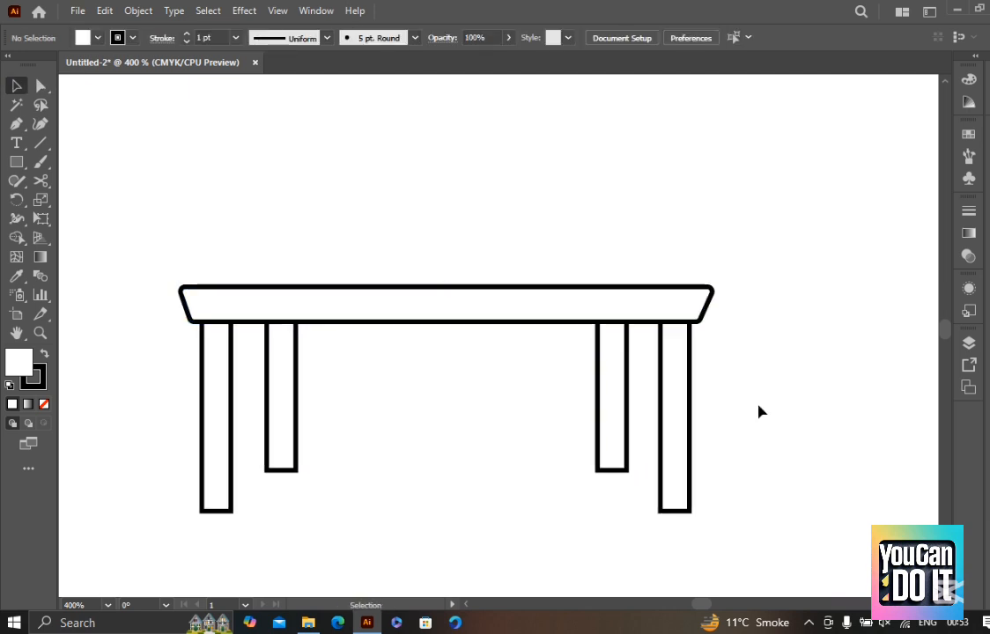
left_click_drag(753, 508, 308, 308)
left_click(443, 193)
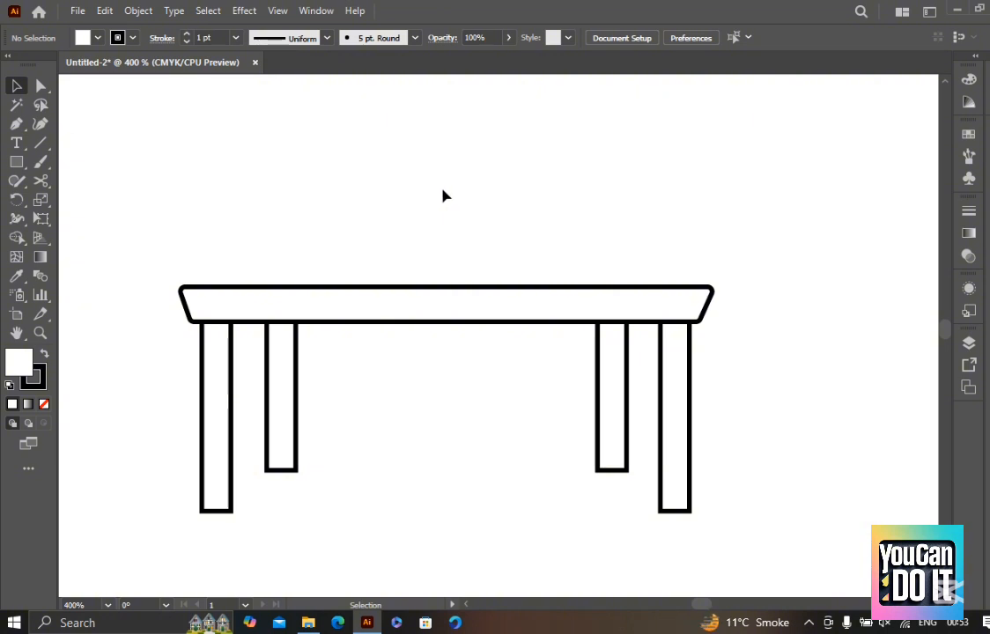
Select the tabletop as a whole with the Selection tool, and its anchor points with the Direct Selection tool
left_click(446, 305)
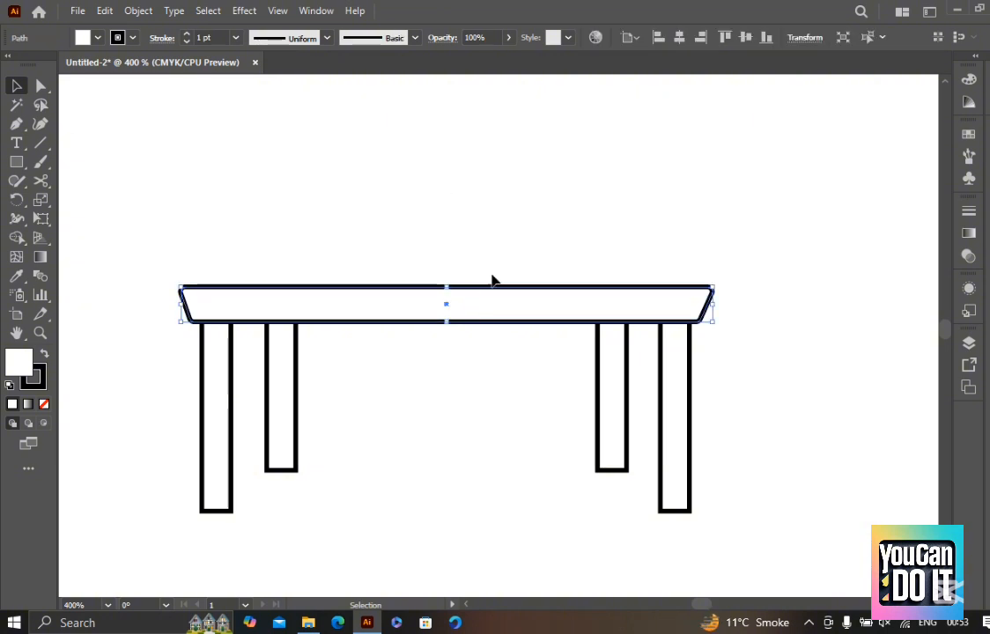
left_click(547, 255)
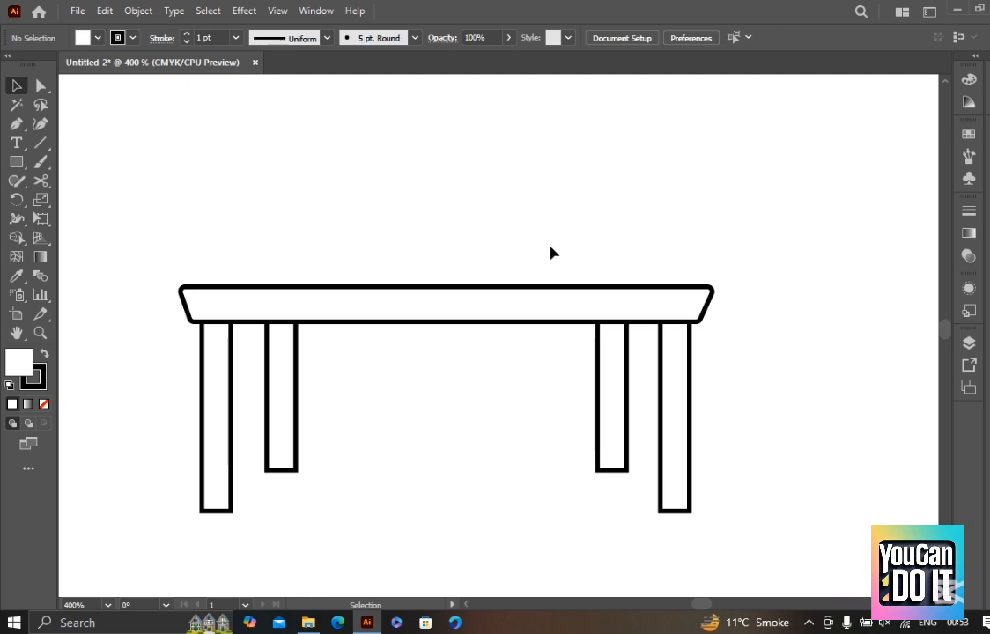
left_click(514, 321)
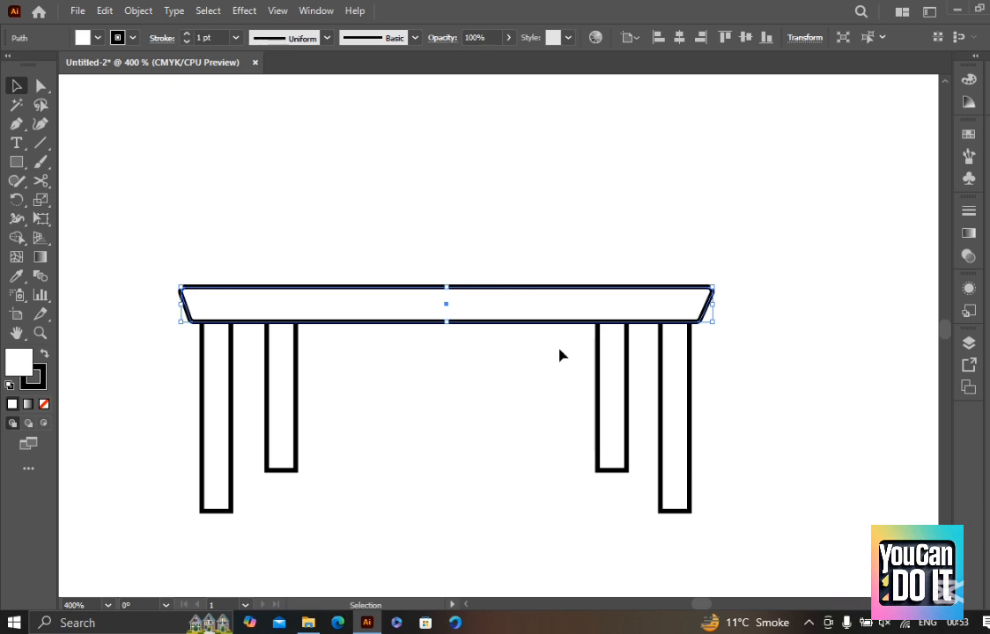
left_click(429, 227)
left_click(407, 316)
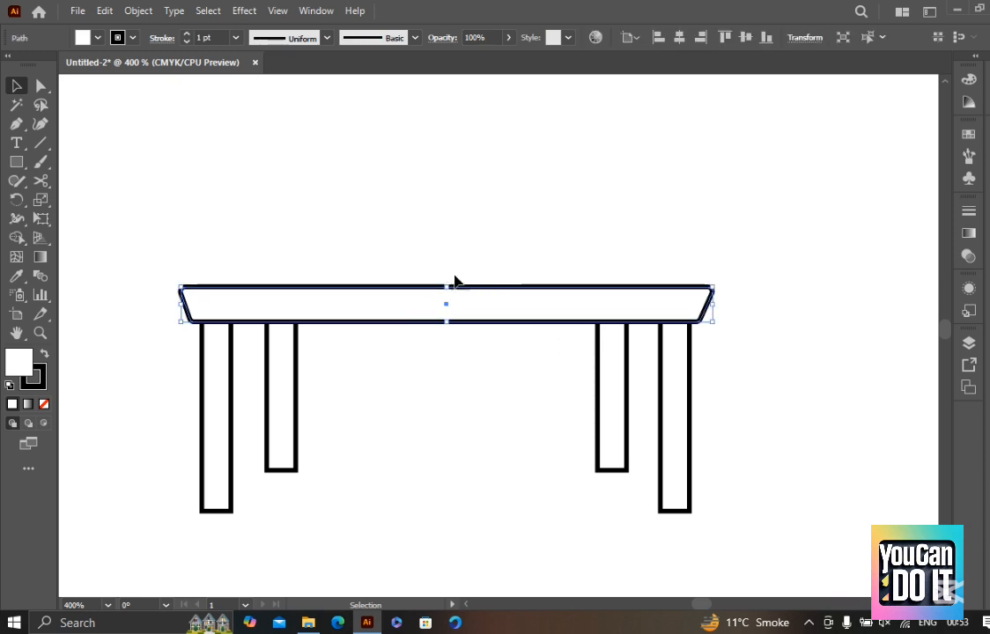
key("a")
left_click_drag(491, 244, 409, 307)
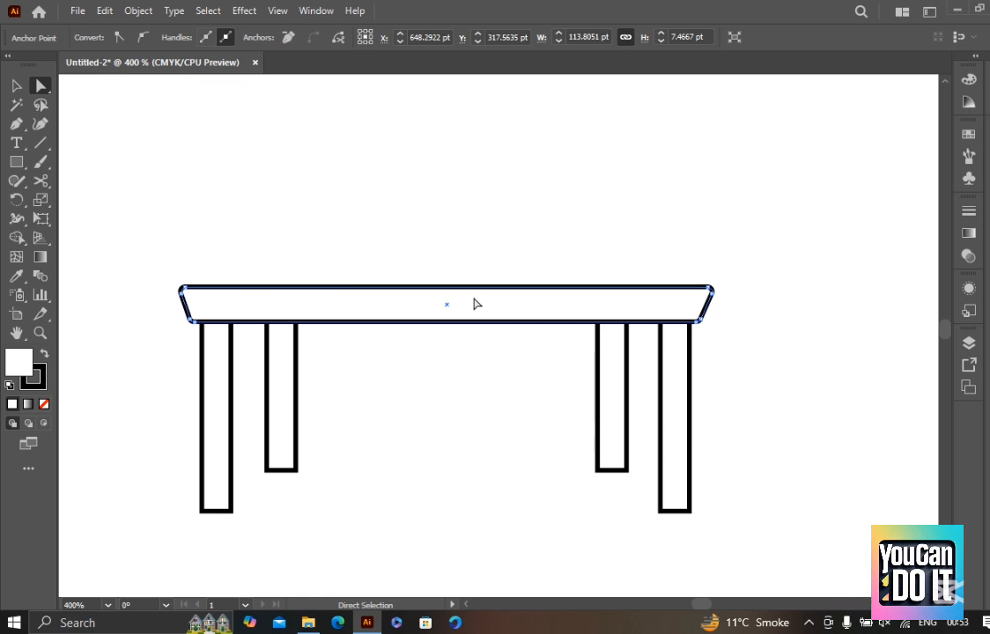
Copy only the tabletop's top edge with the Direct Selection tool, paste it in place, and move the copy above the table
key("v")
key("a")
left_click(489, 287)
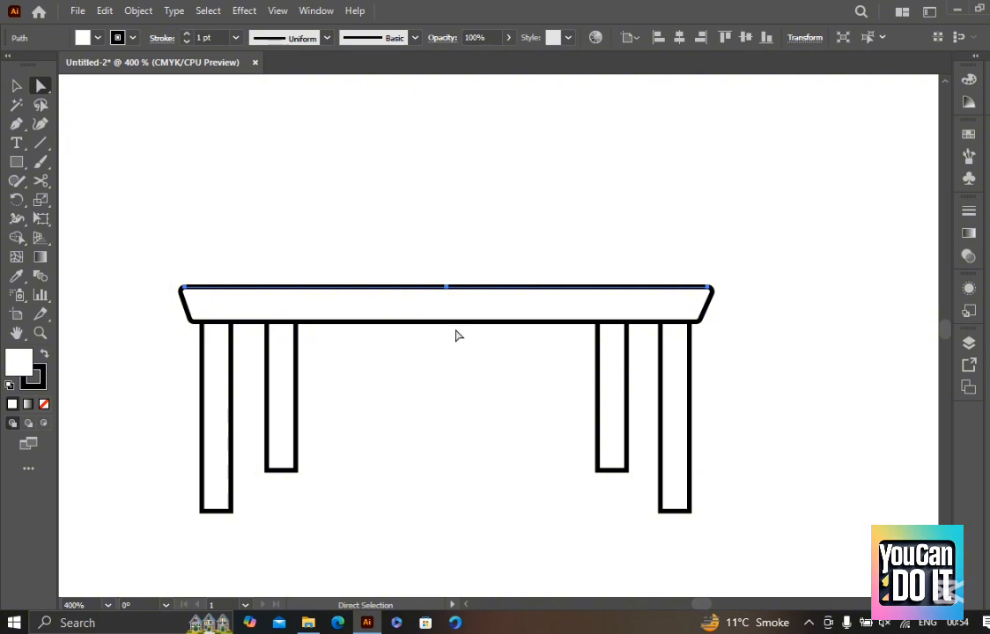
key("v")
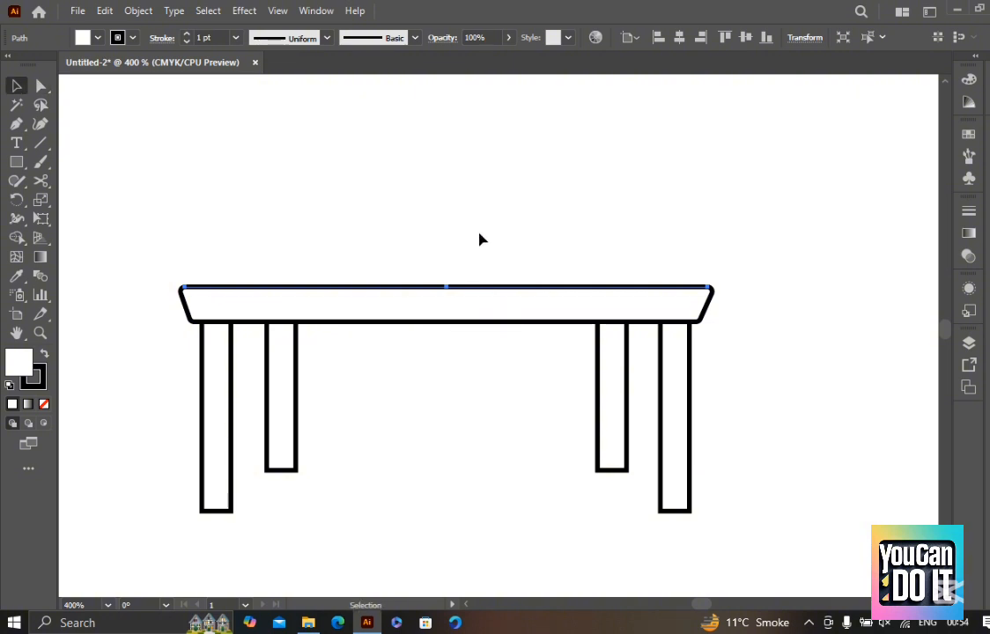
left_click(488, 266)
left_click_drag(487, 294, 482, 217)
Shorten the copied line evenly at both ends and place it slightly above the tabletop
left_click_drag(707, 211, 682, 212)
left_click(711, 214)
left_click_drag(577, 218, 575, 238)
left_click_drag(682, 230, 668, 231)
left_click(682, 234)
left_click_drag(574, 230, 574, 243)
left_click(579, 178)
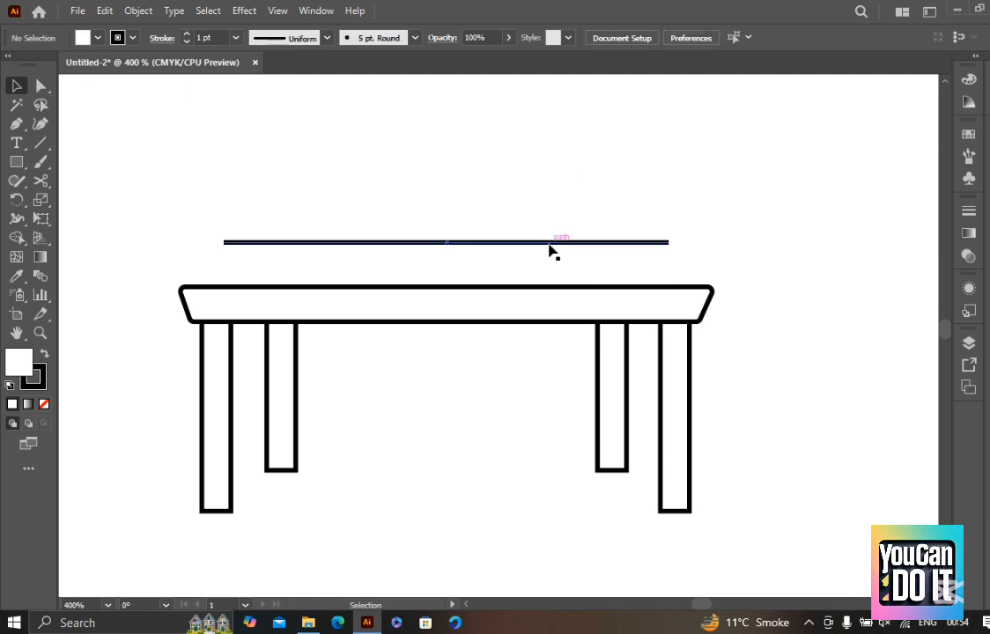
Shorten the line above the tabletop slightly and evenly at both ends, keeping it centred
left_click(511, 304)
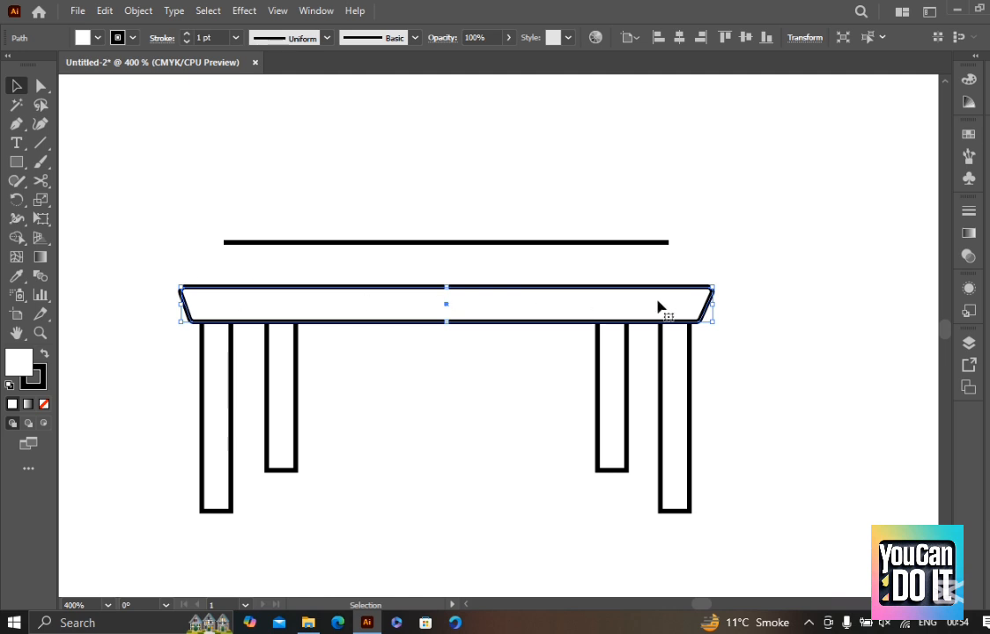
left_click(396, 378)
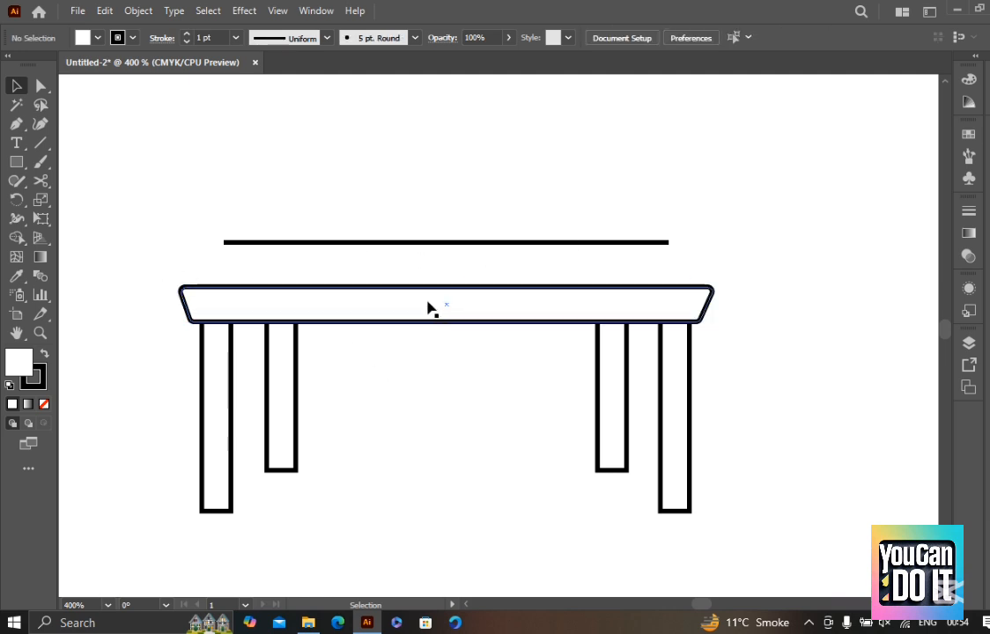
left_click(443, 243)
left_click(721, 240)
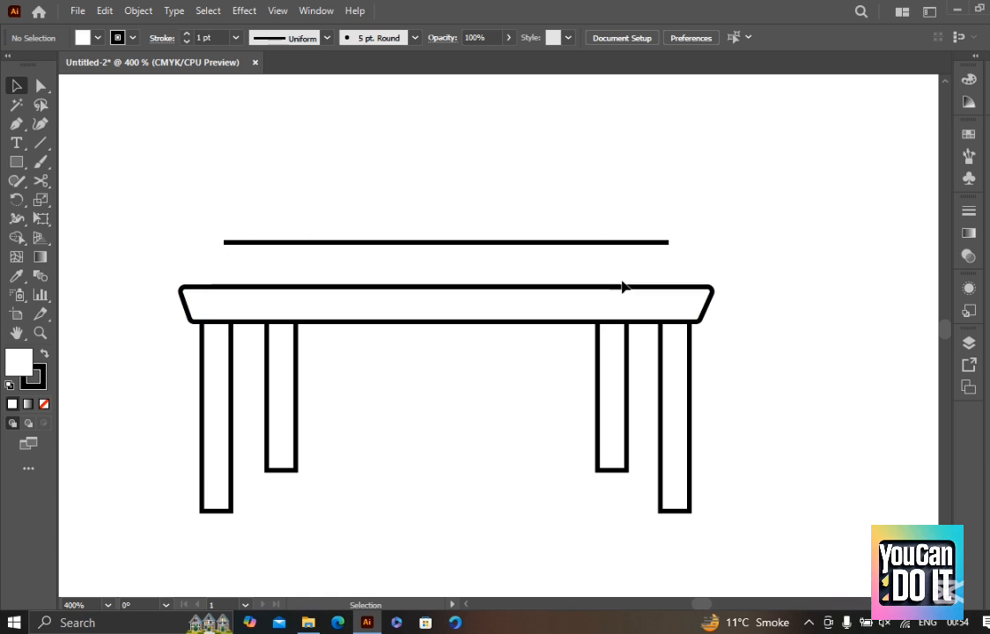
key("a")
left_click(599, 244)
key("v")
left_click_drag(669, 247, 661, 247)
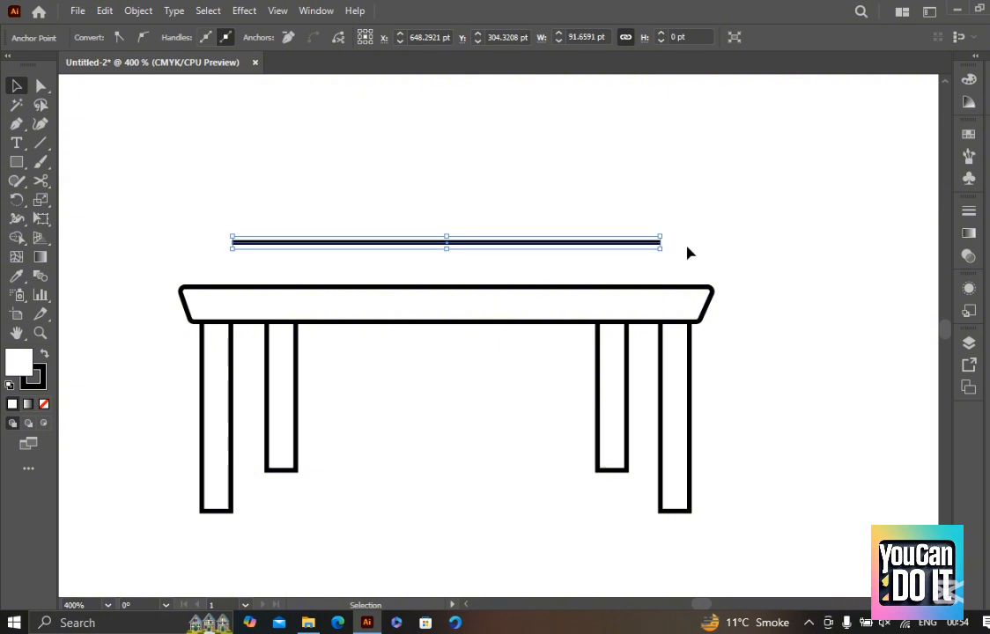
left_click(690, 253)
Cut the tabletop's top edge with the Direct Selection tool and paste it back in place as a separate line
key("a")
left_click(689, 284)
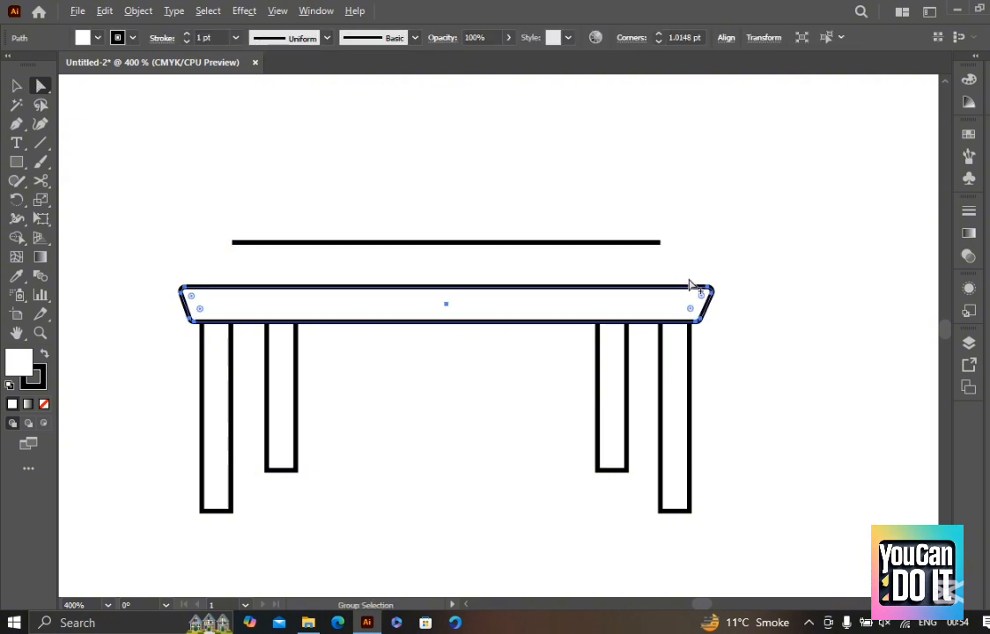
scroll(689, 284, "up", 2)
left_click(605, 259)
left_click_drag(437, 256, 357, 315)
scroll(574, 299, "down", 2)
key("Delete")
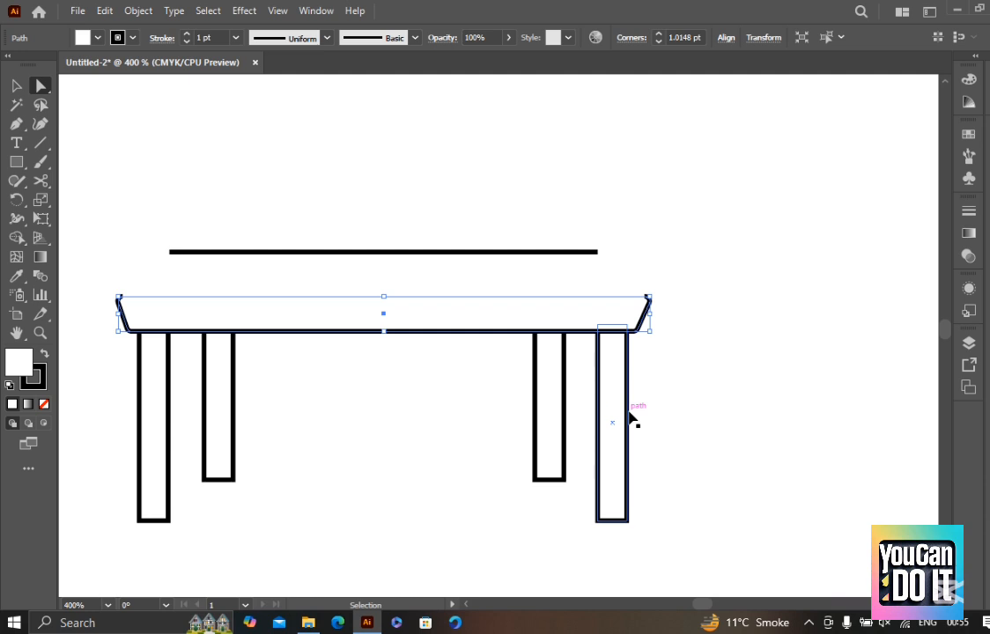
key("ctrl+f")
key("v")
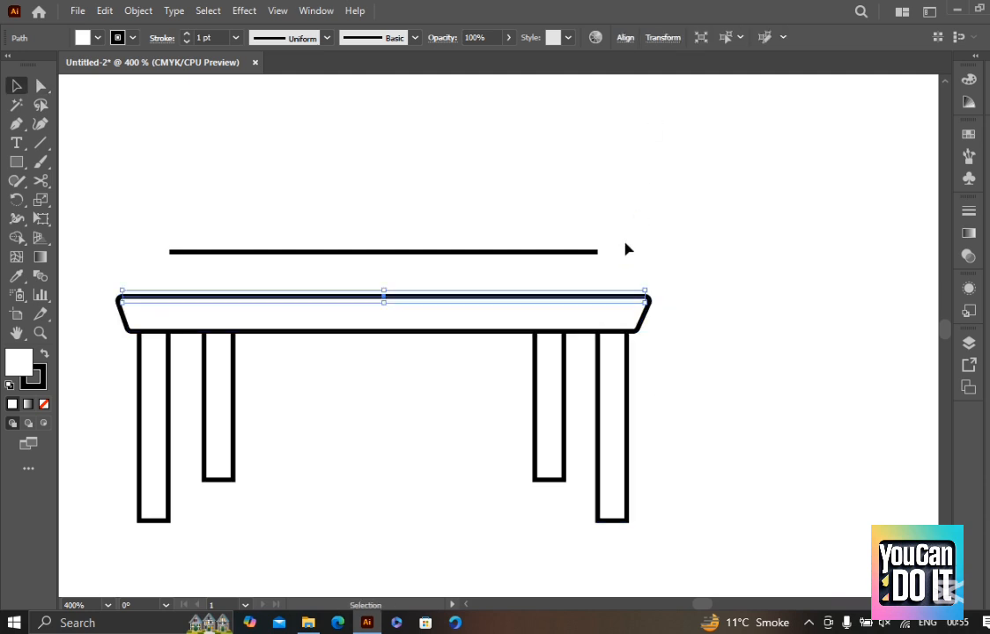
Try moving the separate top edge up from the tabletop and undo each move
scroll(623, 243, "up", 1)
scroll(583, 333, "down", 1)
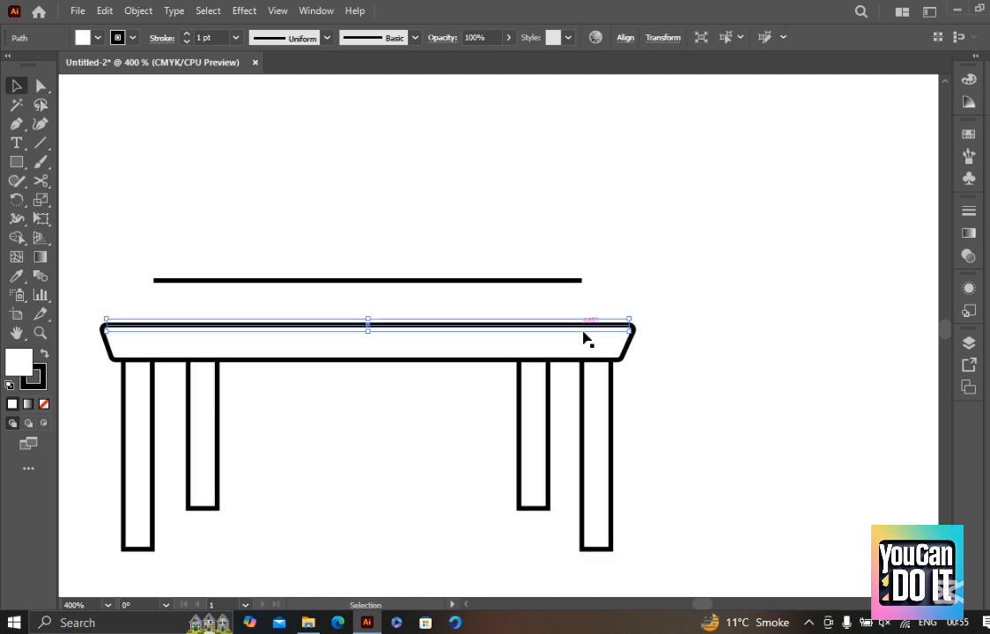
left_click_drag(584, 251, 589, 209)
key("ctrl+z")
left_click_drag(430, 331, 426, 230)
key("ctrl+z")
left_click_drag(428, 324, 428, 243)
key("ctrl+z")
left_click(649, 284)
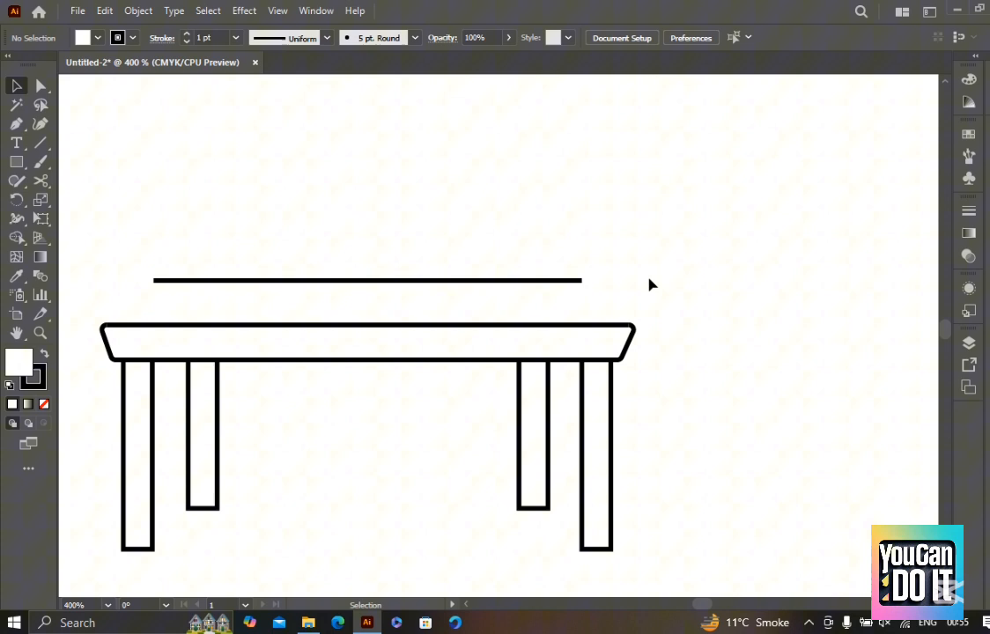
Join the right end of the upper line to the right end of the tabletop's top edge using their anchor points
left_click(544, 280)
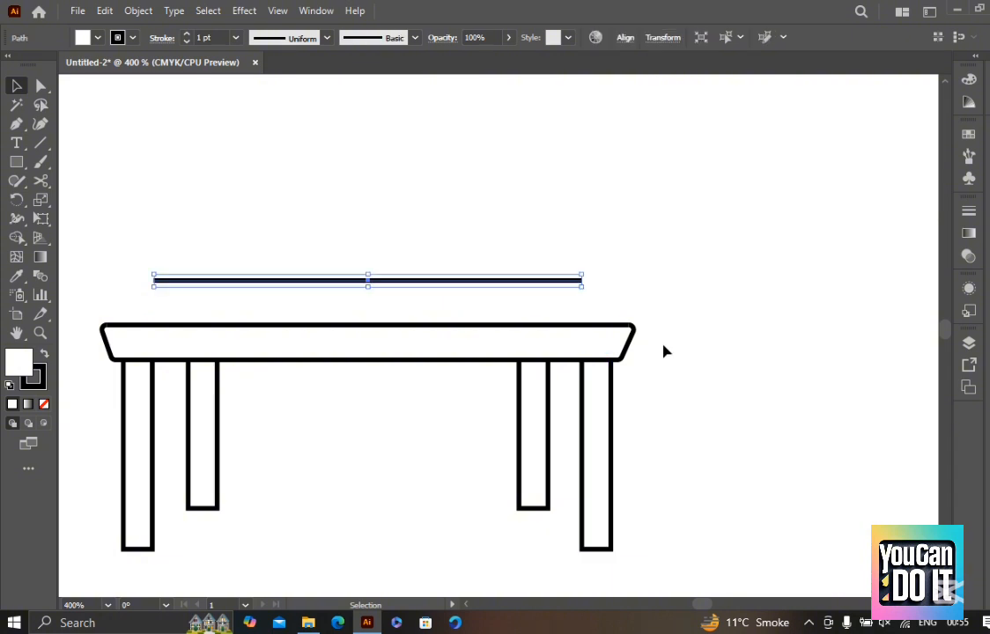
left_click(532, 328)
left_click(579, 282)
key("a")
left_click_drag(606, 303, 607, 276)
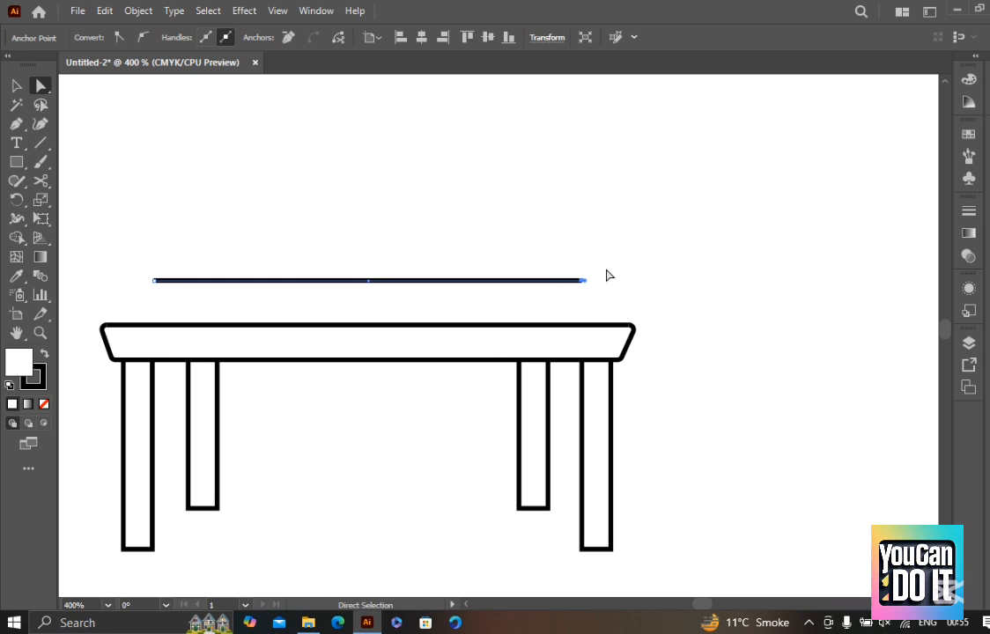
left_click(633, 326, "shift")
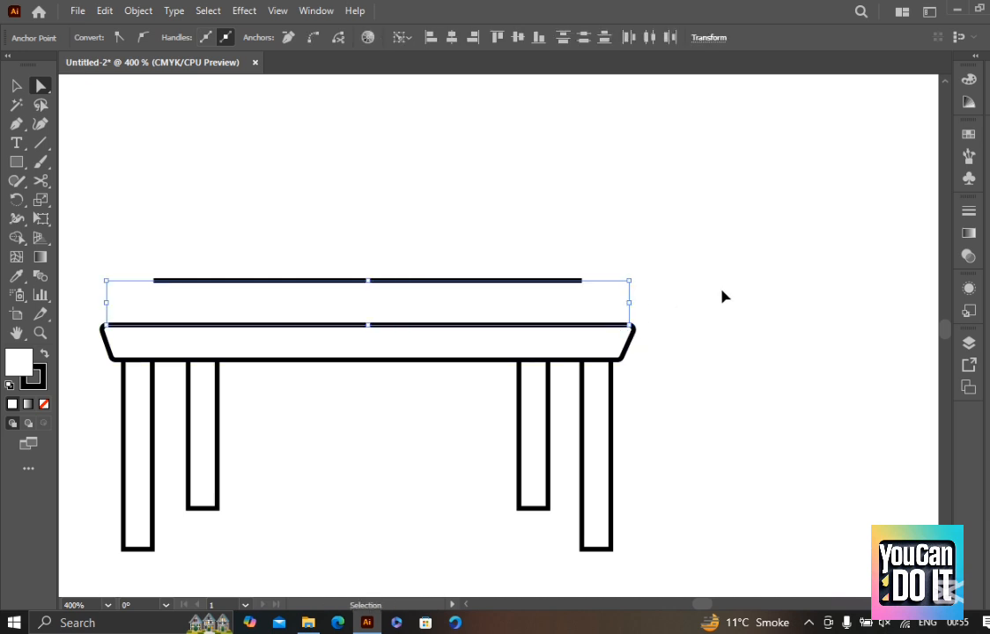
key("ctrl+j")
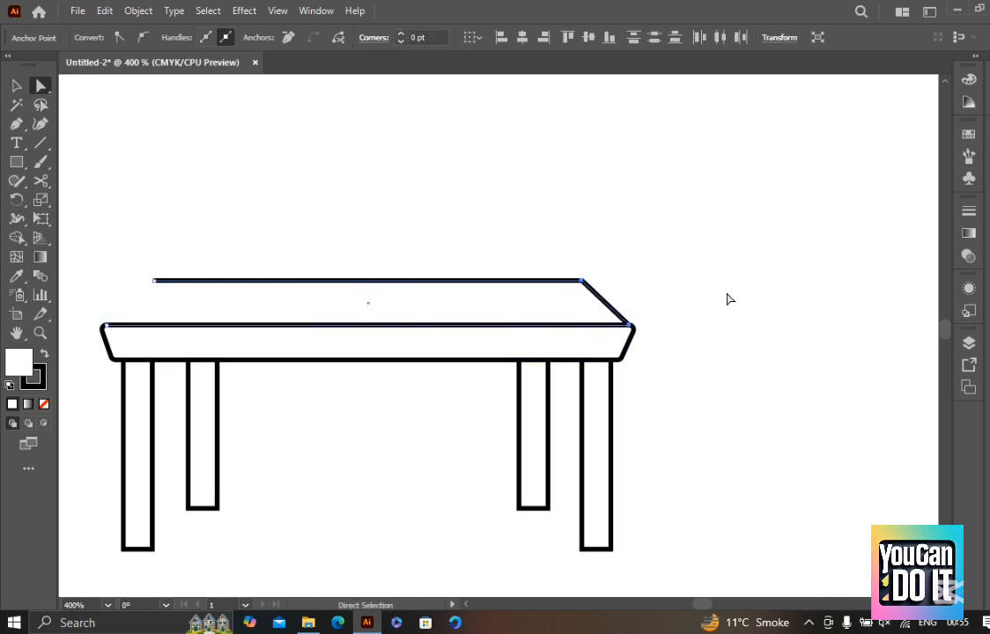
left_click(728, 299)
scroll(736, 290, "down", 2)
scroll(763, 287, "up", 1)
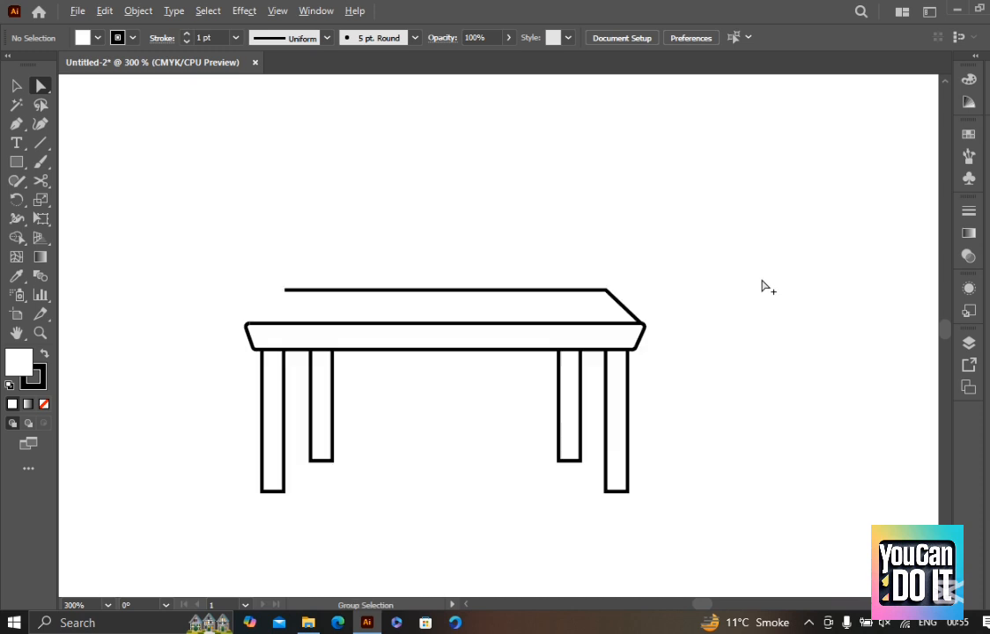
Join the left ends of the upper line and the tabletop's top edge to close the table surface
scroll(238, 275, "up", 2)
left_click_drag(285, 280, 402, 348)
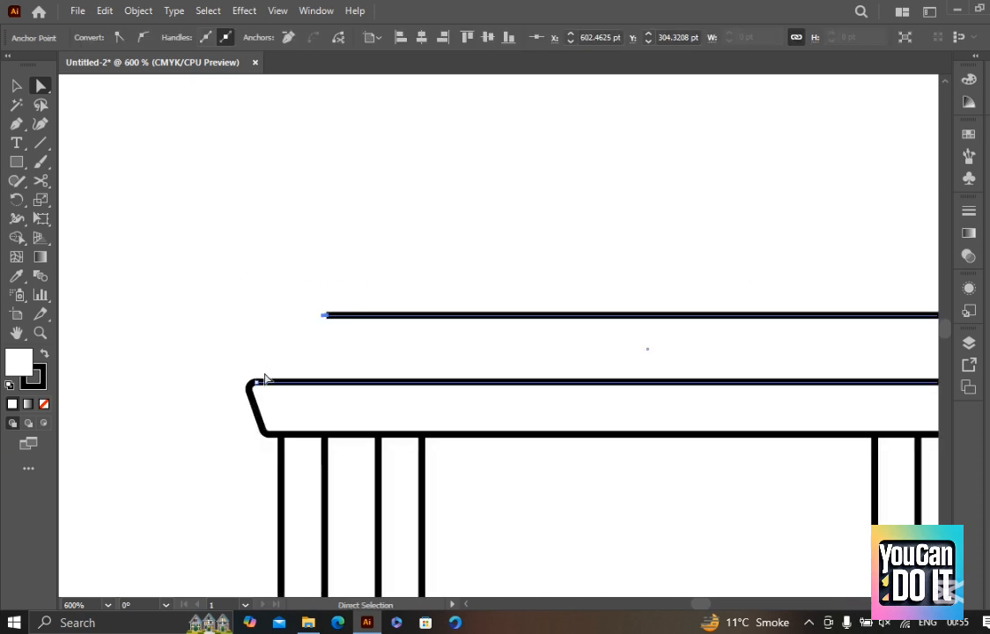
left_click(257, 383, "shift")
key("ctrl+j")
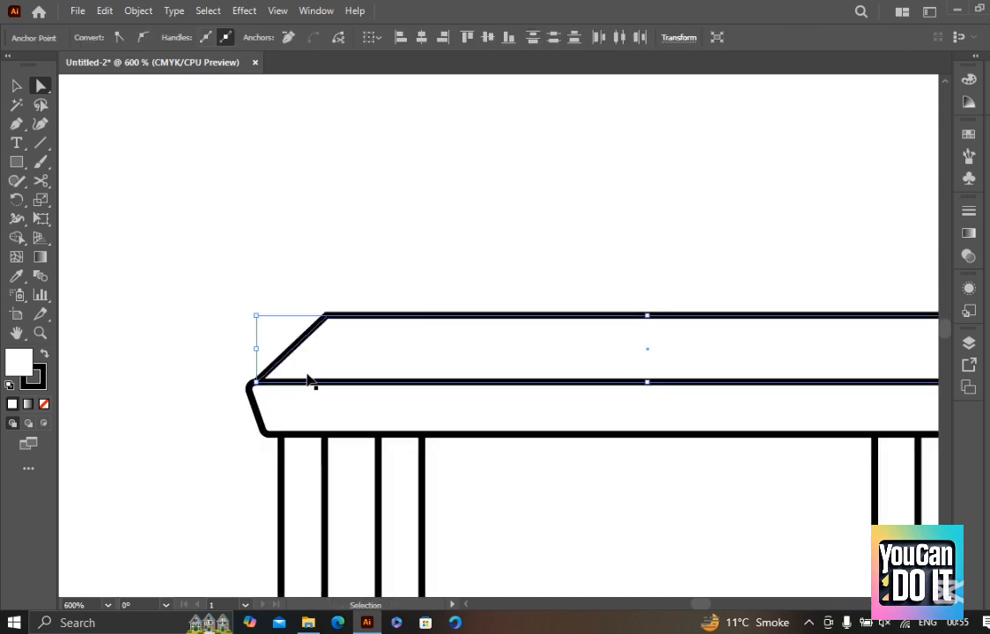
key("v")
left_click(414, 189)
scroll(426, 212, "down", 2)
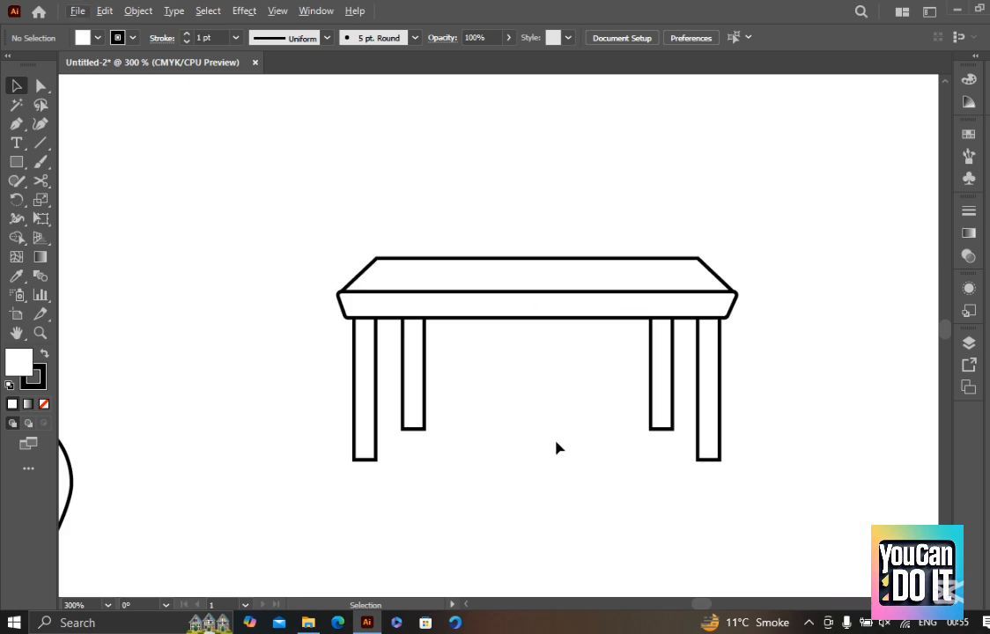
Draw a straight horizontal line with the Pen tool below the table and duplicate it directly underneath
left_click_drag(556, 448, 528, 228)
key("p")
left_click(380, 385)
left_click(754, 386)
key("v")
left_click_drag(595, 398, 596, 503)
scroll(641, 492, "down", 1)
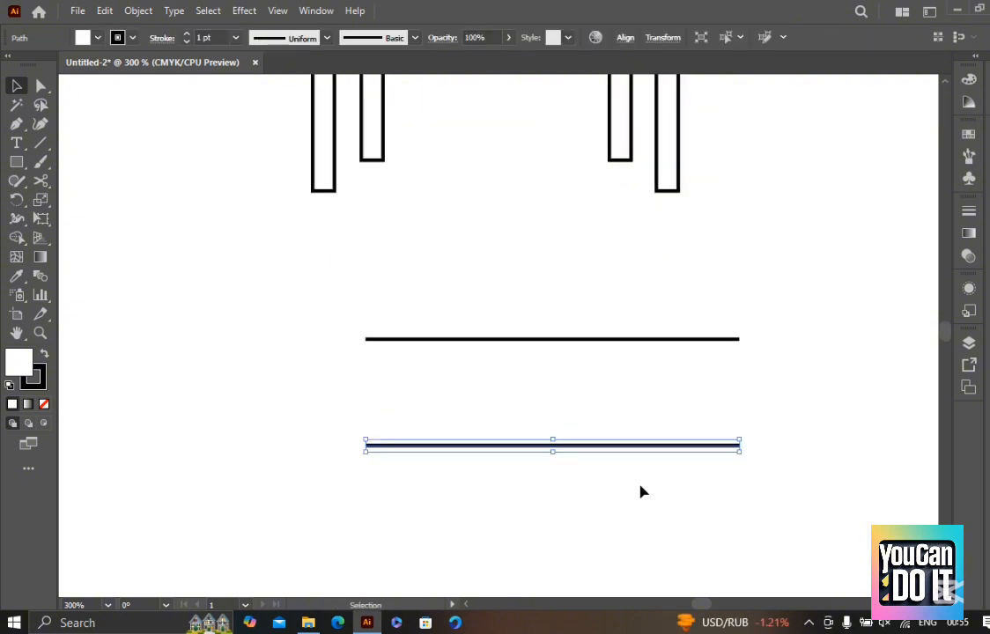
Select the right end points of the two parallel lines with the Direct Selection tool and join them
left_click(636, 533)
key("a")
left_click_drag(815, 473, 669, 257)
key("ctrl+j")
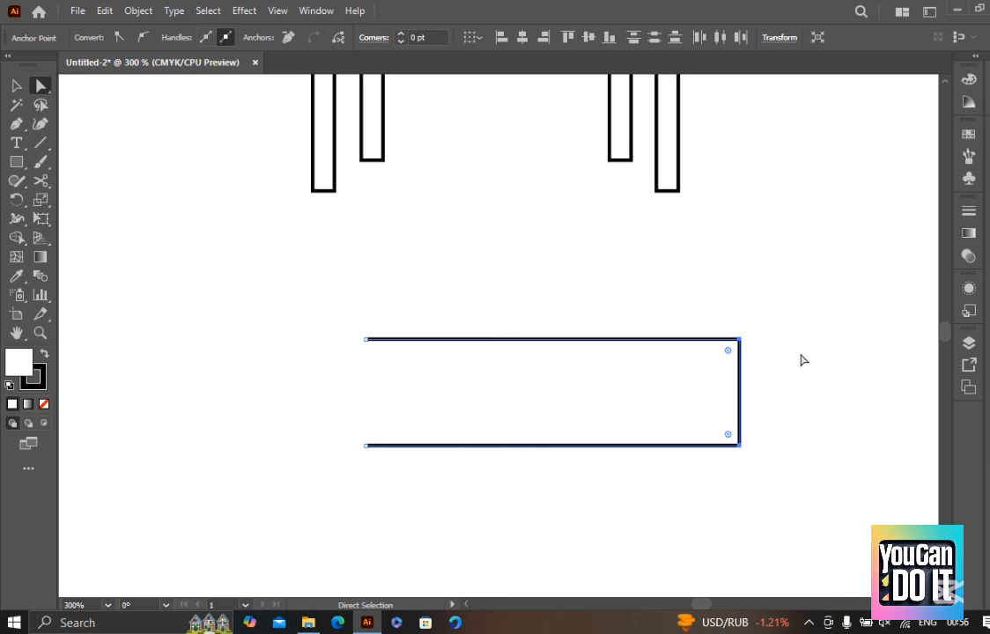
left_click_drag(783, 345, 742, 372)
left_click(767, 240)
Undo the joining and drawing of the practice lines below the table
scroll(774, 250, "down", 1)
left_click_drag(730, 473, 695, 335)
key("ctrl+z")
key("ctrl+z")
key("ctrl+z")
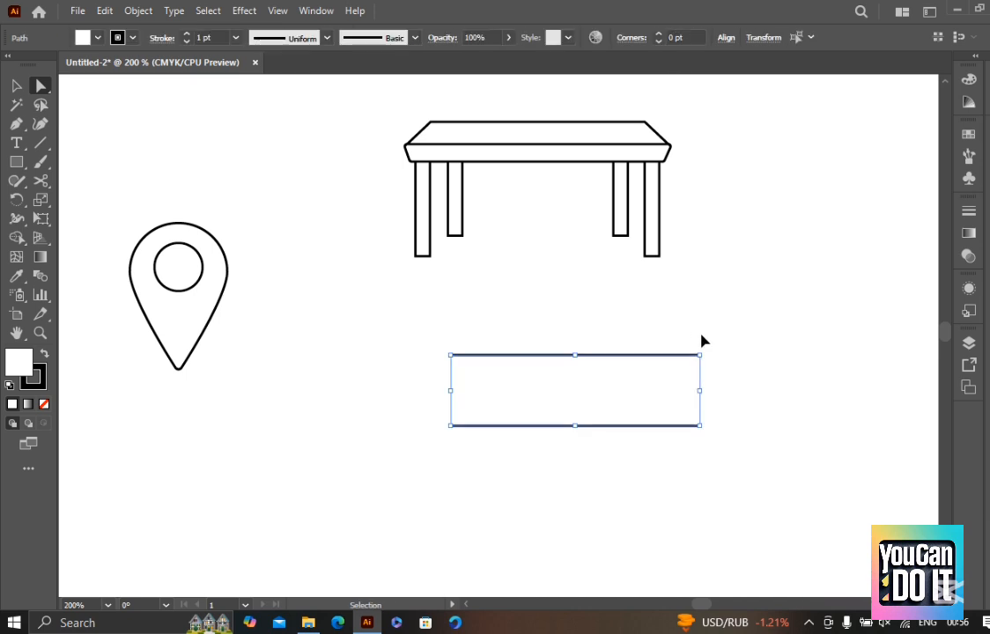
key("ctrl+z")
Select the whole table and scale it down proportionally to about three quarters of its size
scroll(533, 108, "up", 2)
left_click_drag(532, 110, 522, 187)
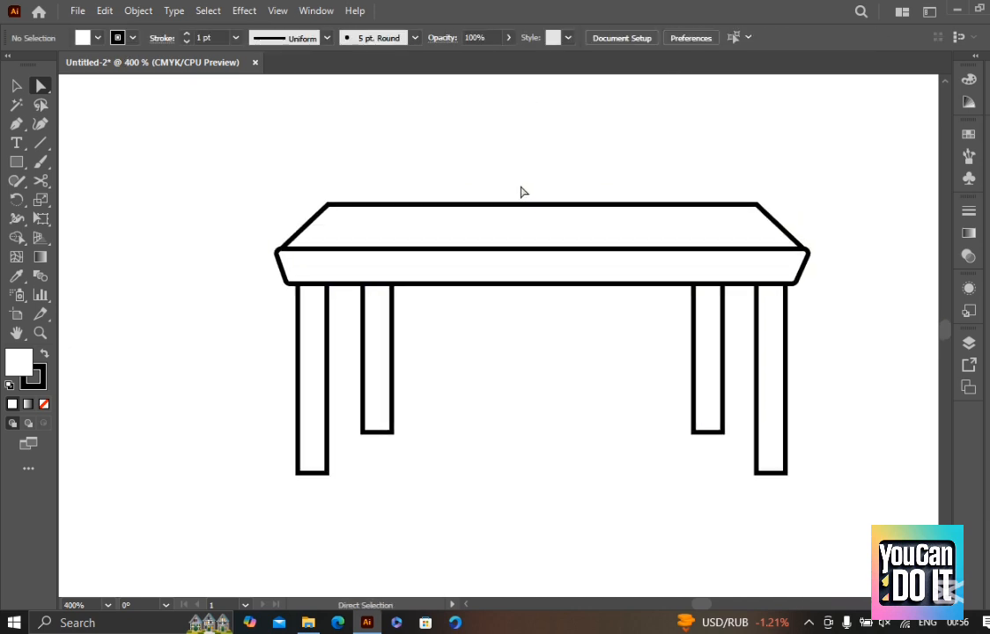
key("v")
scroll(394, 207, "down", 1)
left_click_drag(228, 142, 655, 398)
scroll(654, 398, "down", 2)
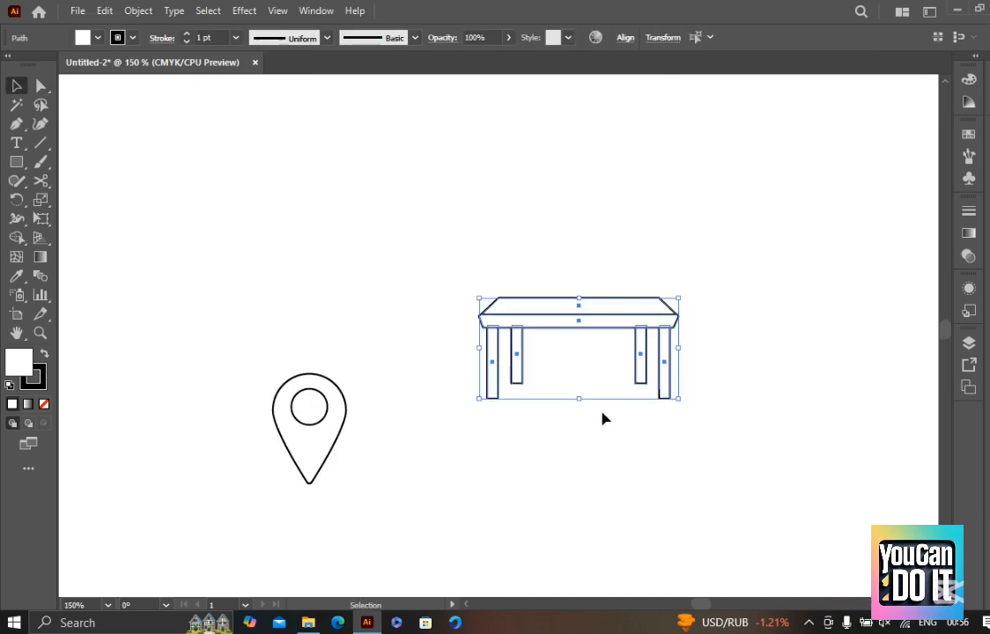
left_click_drag(583, 401, 581, 376)
left_click(618, 417)
Arrange the map pin and the table side by side, with the table to the right of the pin
scroll(618, 417, "down", 2)
left_click_drag(681, 395, 652, 463)
scroll(640, 491, "up", 3)
left_click_drag(320, 482, 178, 256)
left_click_drag(223, 350, 308, 194)
left_click_drag(539, 263, 497, 374)
left_click(557, 326)
left_click_drag(556, 326, 505, 298)
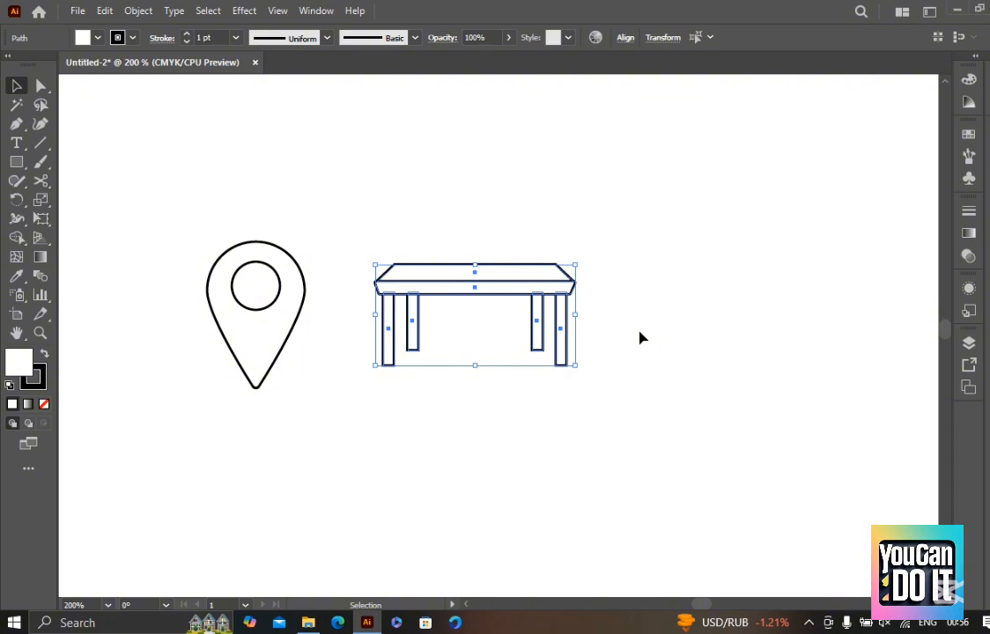
left_click(639, 377)
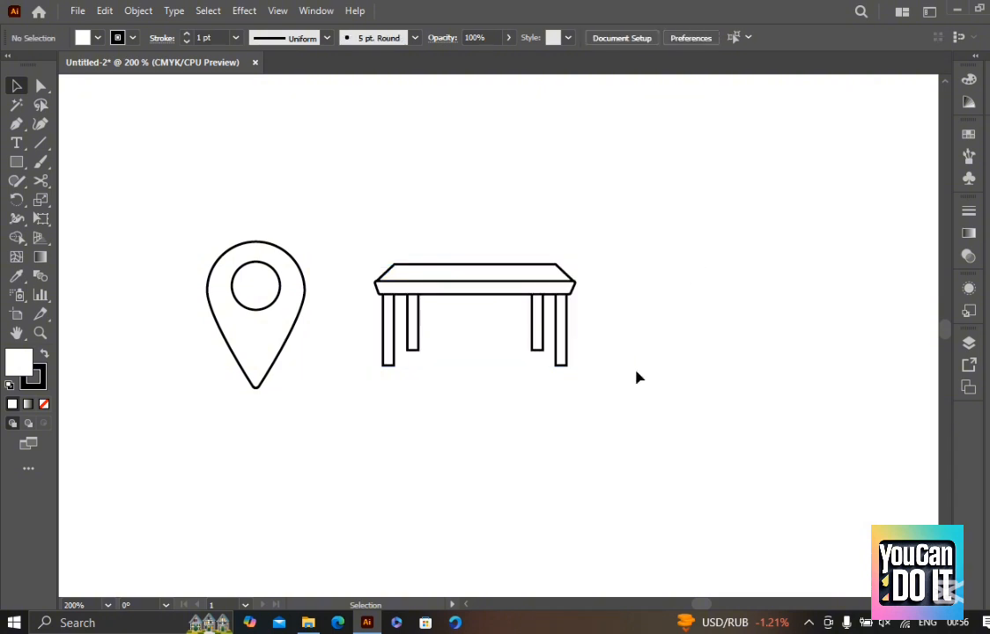
Draw a wide, low rectangle below the table with the Rectangle tool
scroll(612, 388, "down", 2)
key("m")
mouse_move(379, 362)
left_mouse_down()
mouse_move(549, 409)
mouse_move(519, 330)
left_mouse_up()
key("v")
scroll(523, 403, "up", 2)
Stack two equally wide rectangles as a box: a tall body with a lower lid resting on its top edge
left_click(451, 423)
scroll(450, 346, "down", 1)
left_click_drag(450, 337, 445, 507)
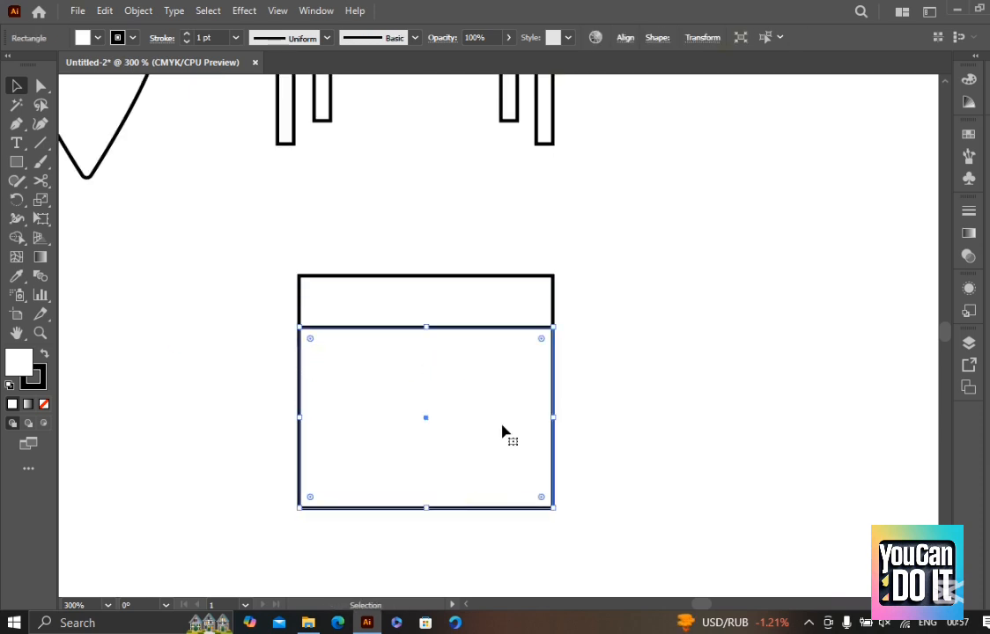
mouse_move(434, 309)
left_mouse_down()
mouse_move(434, 283)
mouse_move(434, 292)
left_mouse_up()
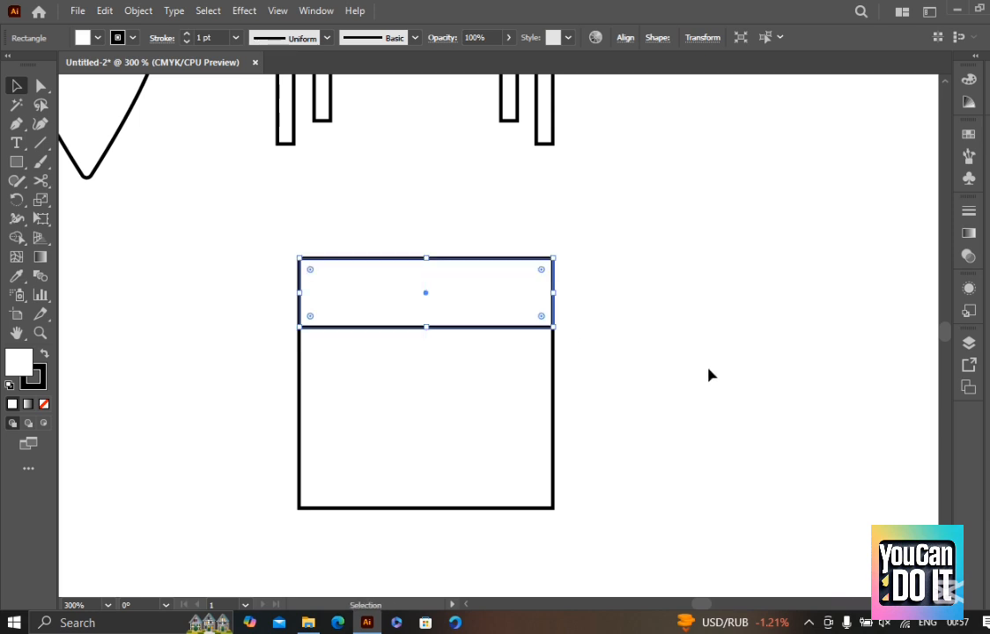
left_click(707, 373)
Scale both box rectangles down together proportionally
scroll(678, 371, "down", 2)
left_click_drag(644, 524, 436, 348)
left_click_drag(543, 354, 549, 398)
key("ctrl+shift+a")
Widen the lid rectangle evenly on both sides so it slightly overhangs the box body
scroll(555, 414, "up", 3)
left_click(623, 398)
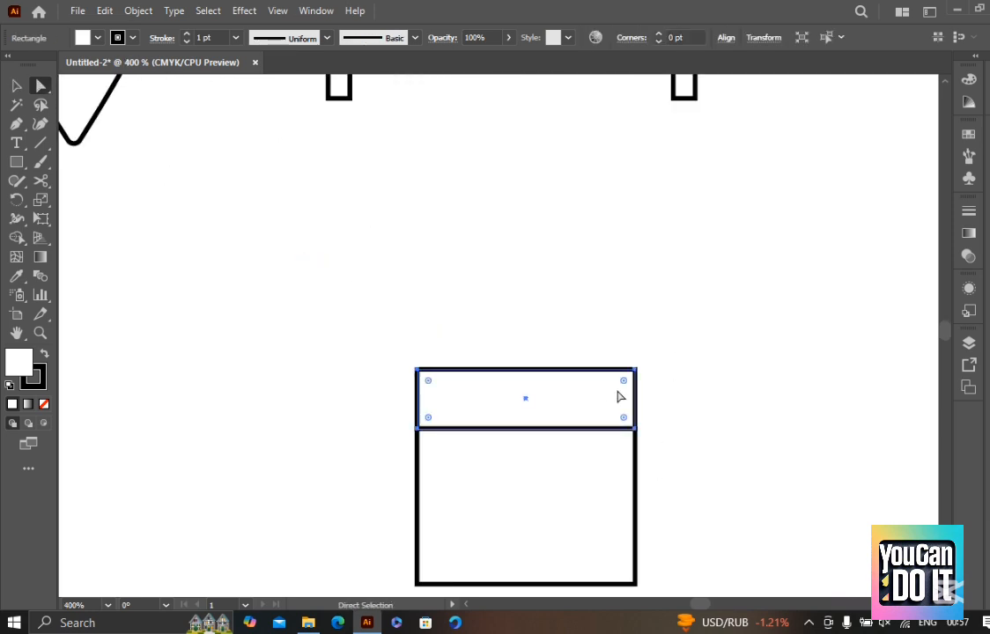
left_click_drag(637, 399, 646, 402)
left_click(682, 416)
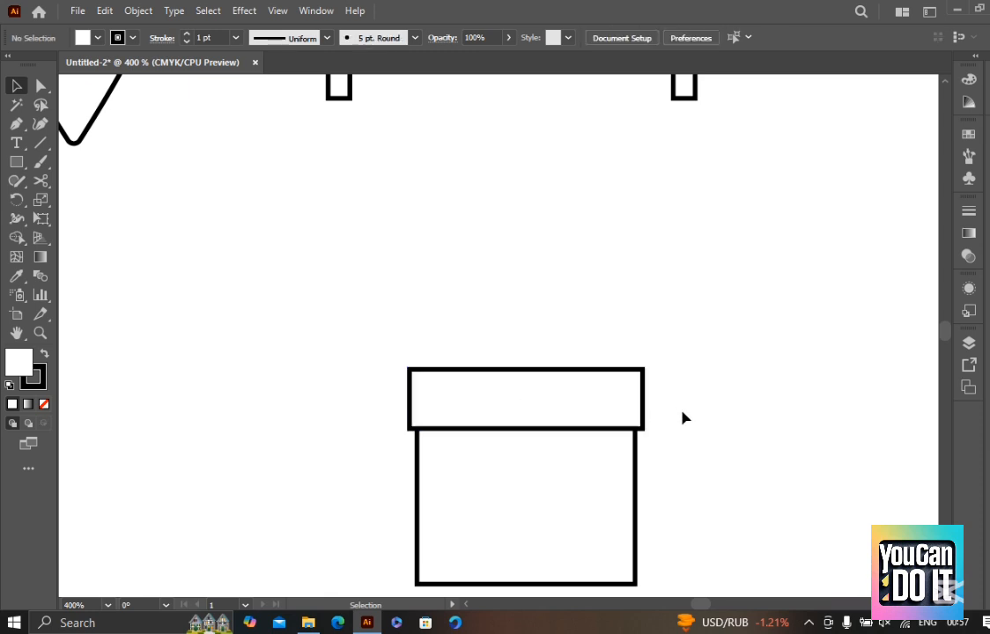
Move the whole box up to the right of the table, in one row with the pin and the table
scroll(682, 416, "down", 3)
left_click(596, 474)
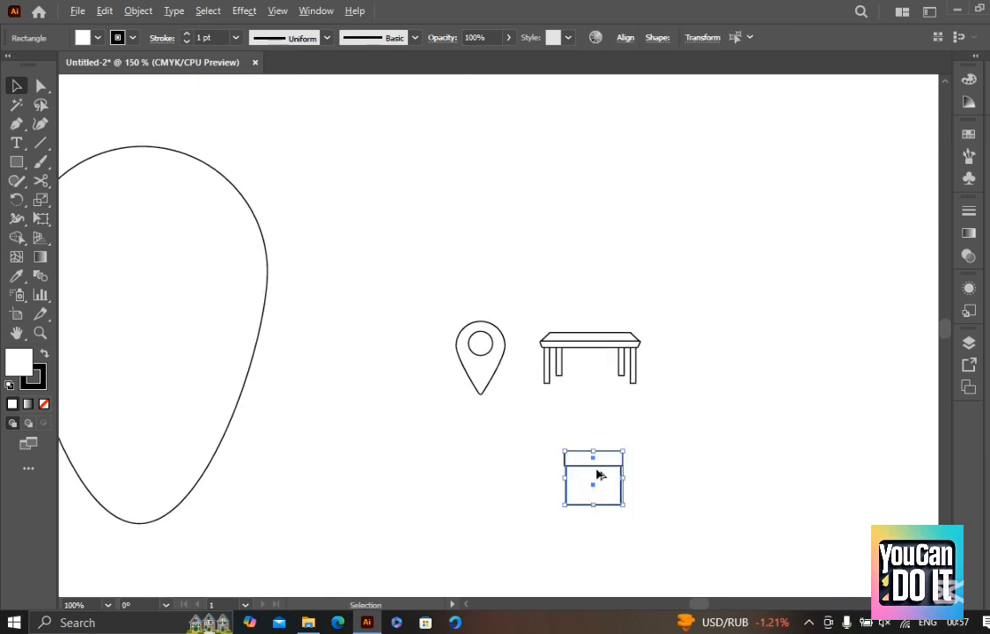
scroll(596, 475, "up", 3)
scroll(442, 343, "down", 2)
left_click_drag(459, 374, 617, 192)
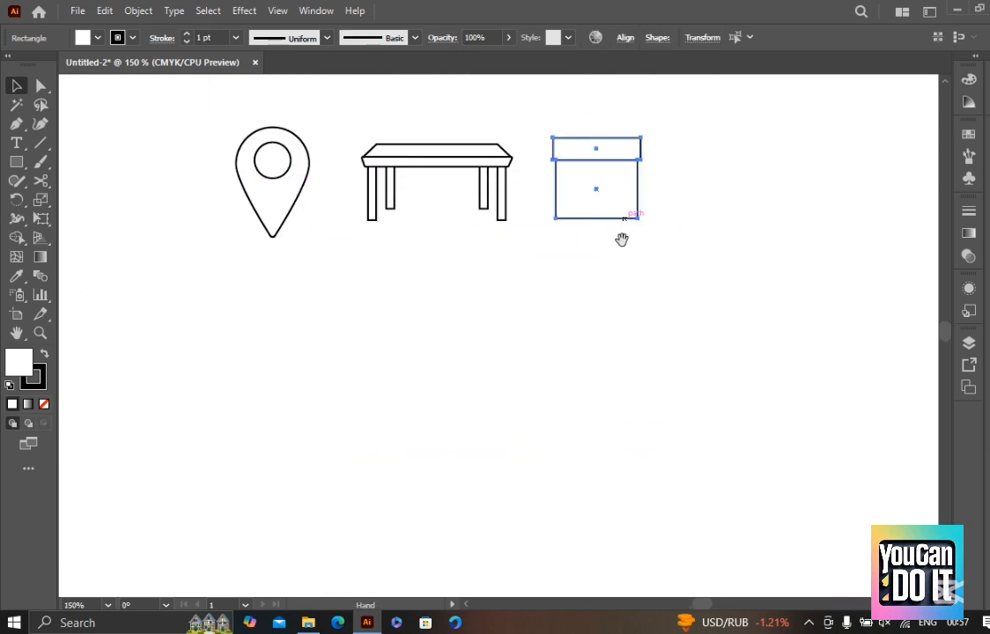
left_click(621, 336)
Draw a small horizontal rectangle as a handle in the upper middle of the box body
scroll(665, 242, "up", 2)
left_click_drag(665, 242, 644, 301)
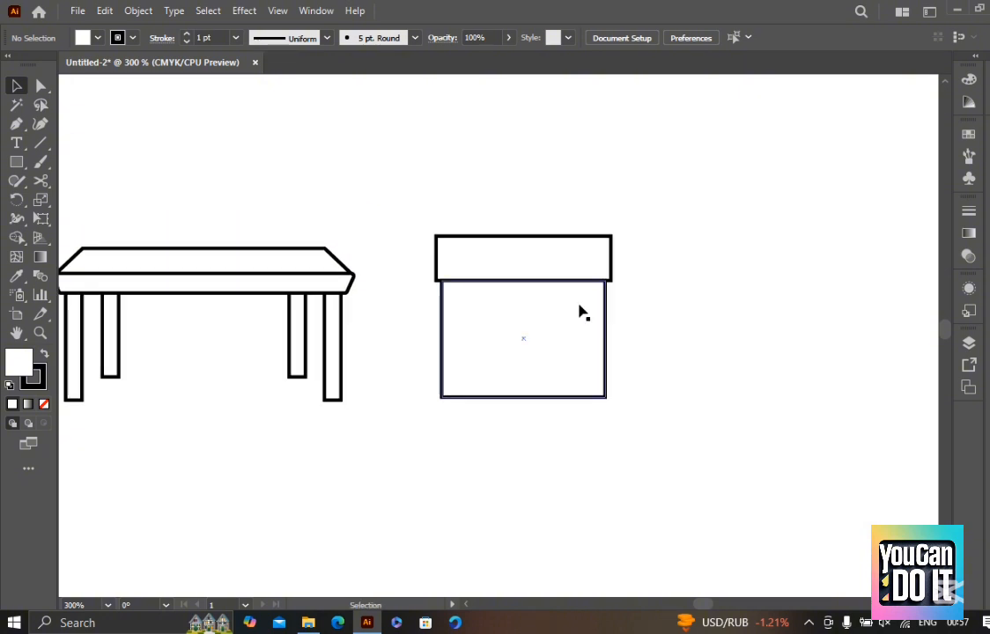
key("m")
left_click_drag(493, 297, 567, 315)
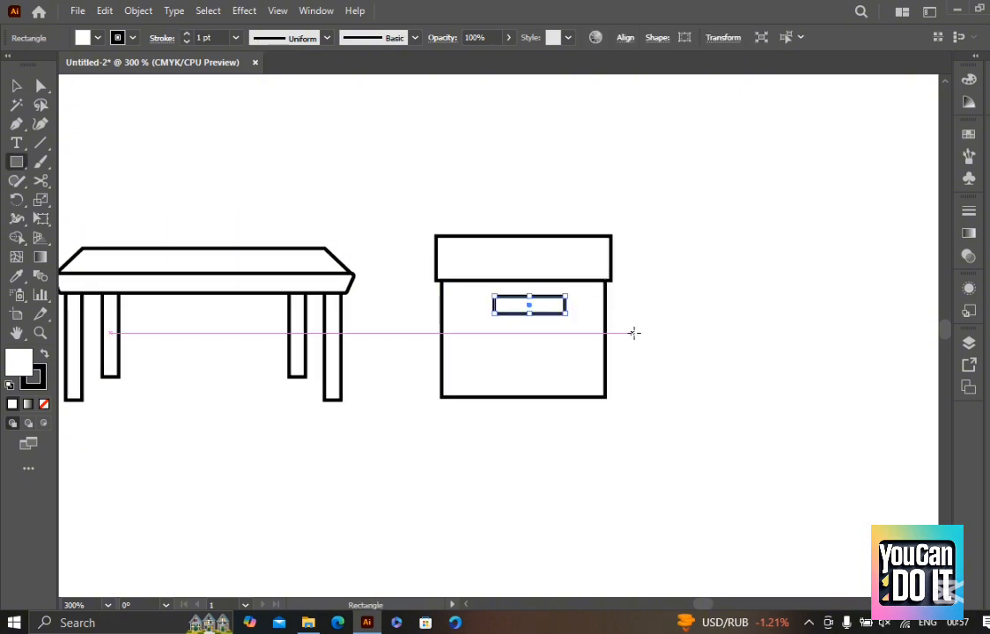
key("v")
left_click(674, 413)
Examine the finished box up close and together with the pin and the table
scroll(674, 413, "down", 2)
scroll(677, 415, "down", 2)
left_click_drag(676, 404, 587, 457)
scroll(590, 476, "up", 3)
scroll(336, 361, "up", 1)
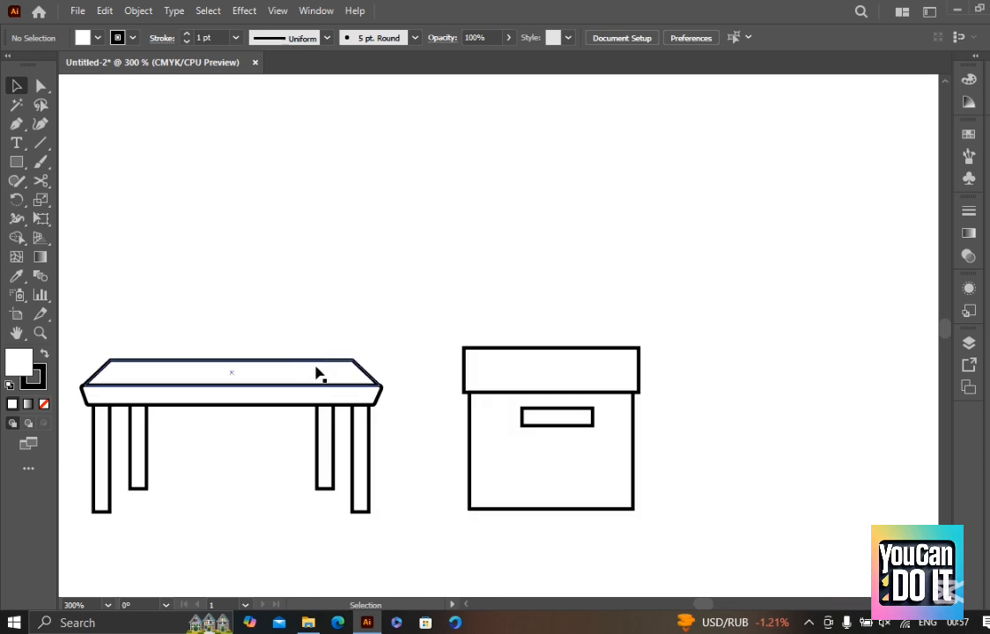
left_click(579, 349)
left_click(607, 305)
scroll(609, 307, "down", 2)
left_click_drag(609, 307, 663, 336)
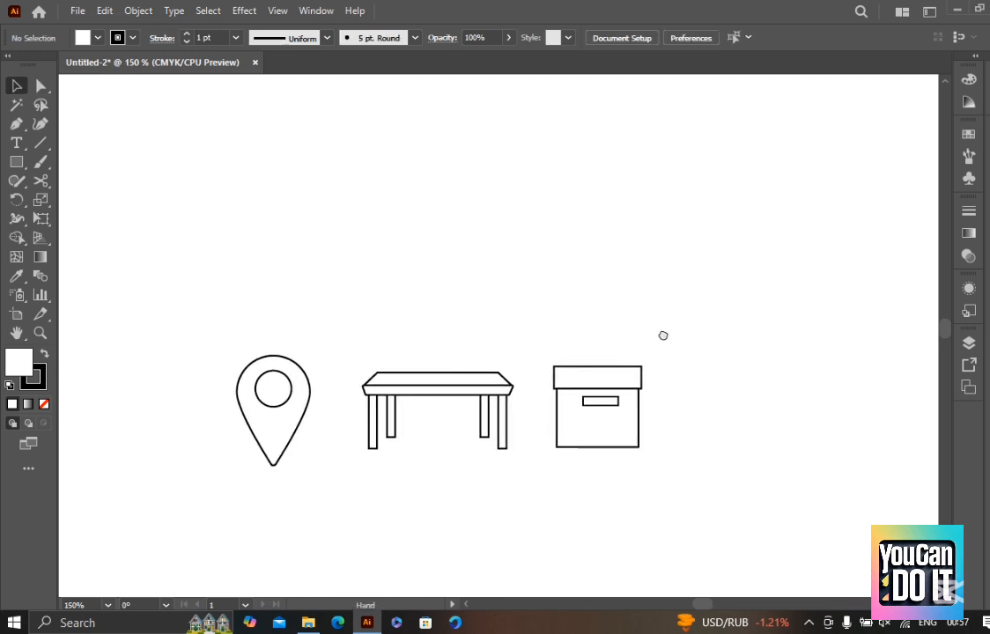
Select the pin, table and box together with the Selection tool and clear the selection
left_click_drag(703, 490, 269, 311)
scroll(333, 428, "up", 1)
scroll(281, 347, "down", 1)
left_click_drag(303, 357, 370, 291)
left_click(662, 419)
left_click_drag(748, 336, 359, 175)
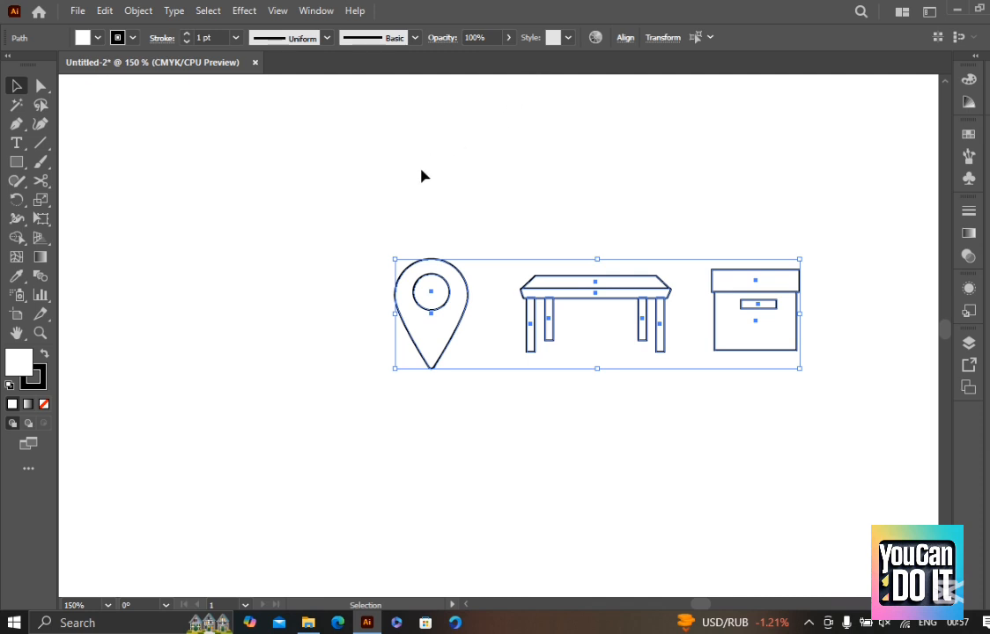
left_click(420, 176)
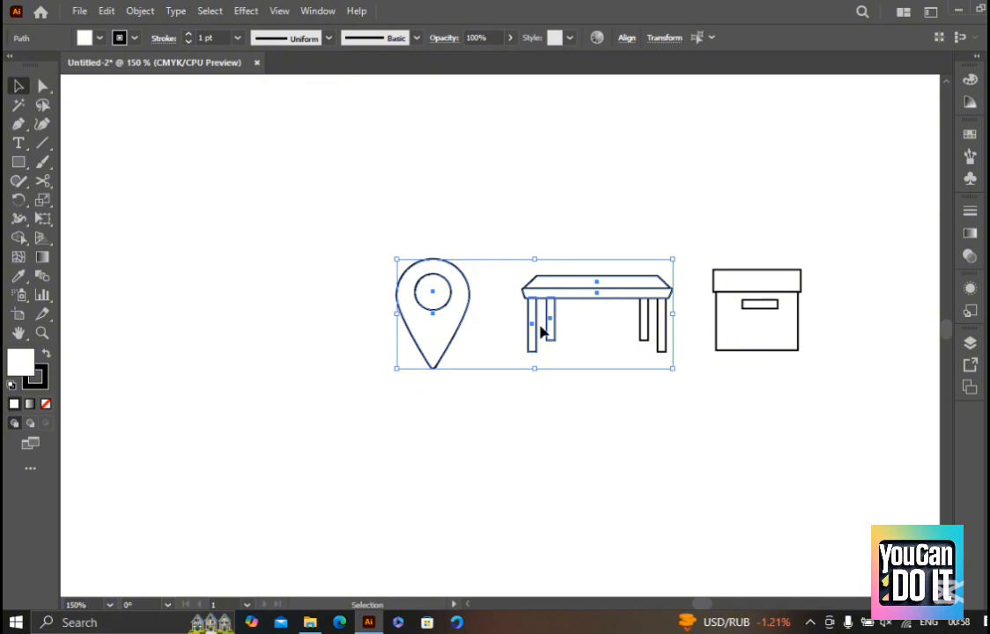
Try to shift the selected pin and table parts, undo the move, and reselect the finished objects
left_click_drag(541, 329, 495, 337)
key("ctrl+z")
left_click_drag(829, 426, 347, 169)
left_click_drag(399, 313, 433, 439)
left_click_drag(564, 428, 342, 367)
left_click(755, 286)
Move the separate teardrop shape down to the left of the map pin, roughly level with it, and deselect it
scroll(635, 238, "down", 3)
left_click_drag(665, 242, 651, 386)
scroll(530, 333, "up", 2)
left_click_drag(529, 324, 609, 276)
left_click_drag(163, 377, 412, 276)
key("a")
left_click_drag(429, 530, 303, 379)
key("v")
left_click_drag(361, 485, 362, 200)
left_click_drag(360, 161, 312, 431)
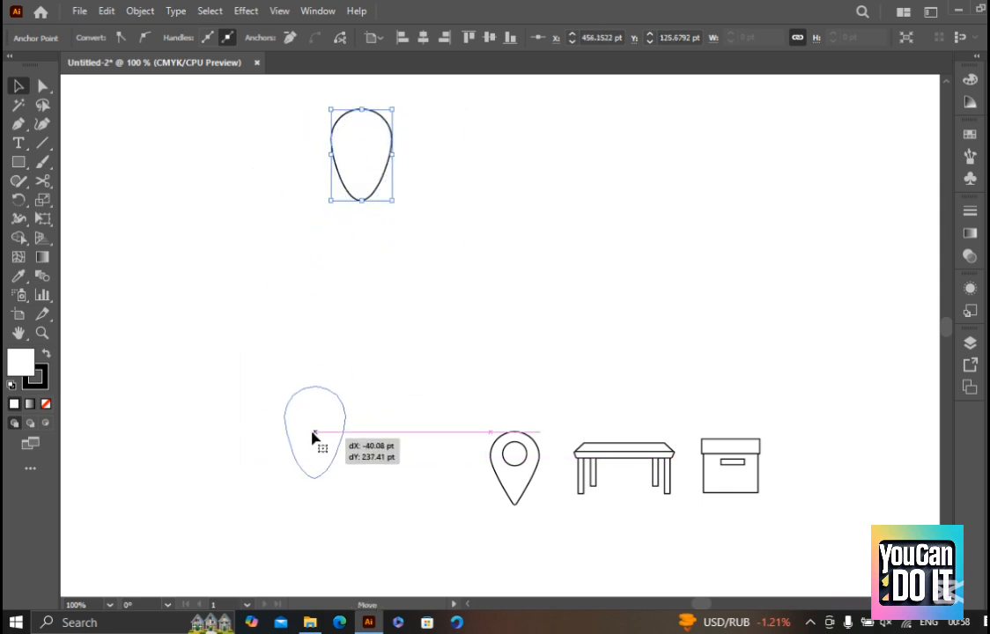
left_click_drag(488, 278, 427, 254)
left_click(455, 375)
Select the map pin, table and box without the teardrop, and deselect everything
scroll(455, 381, "up", 2)
key("a")
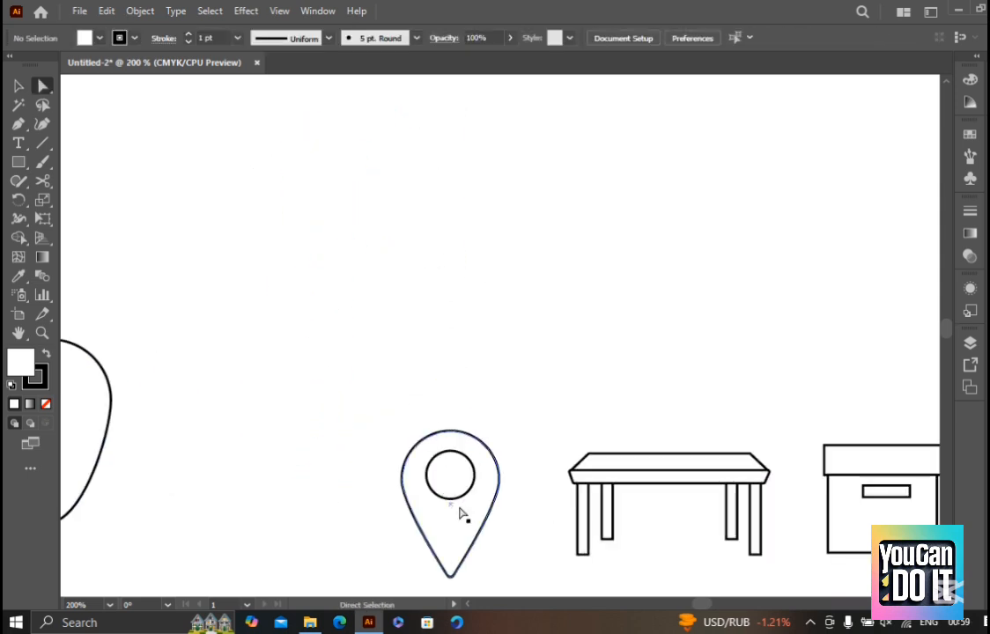
left_click(461, 508)
scroll(493, 493, "down", 2)
left_click_drag(555, 379, 504, 372)
key("v")
left_click_drag(329, 398, 704, 560)
left_click_drag(684, 486, 678, 455)
left_click(649, 532)
left_click_drag(702, 531, 329, 342)
left_click_drag(488, 347, 445, 315)
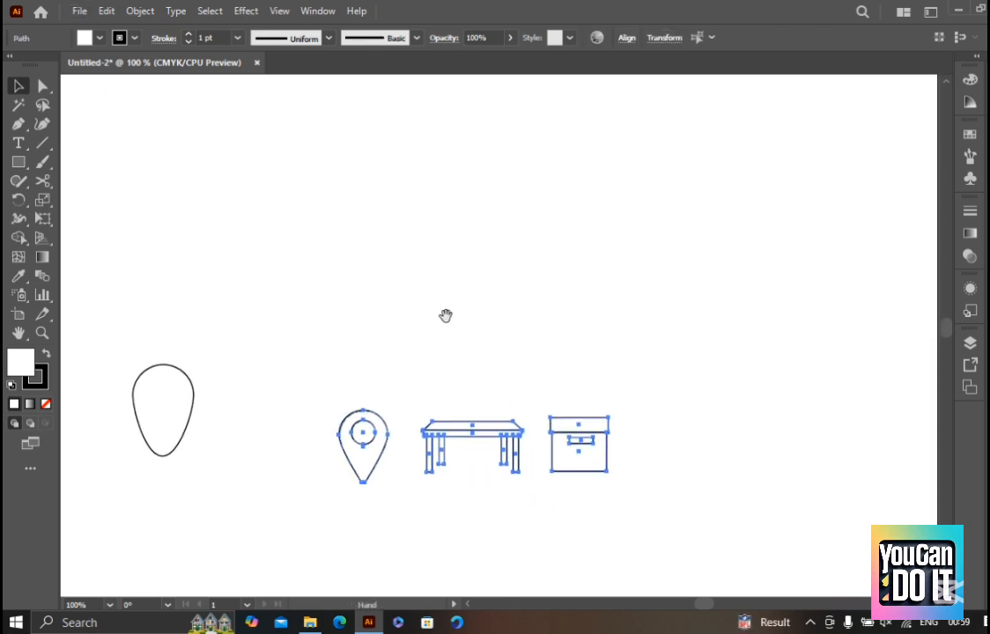
left_click(446, 315)
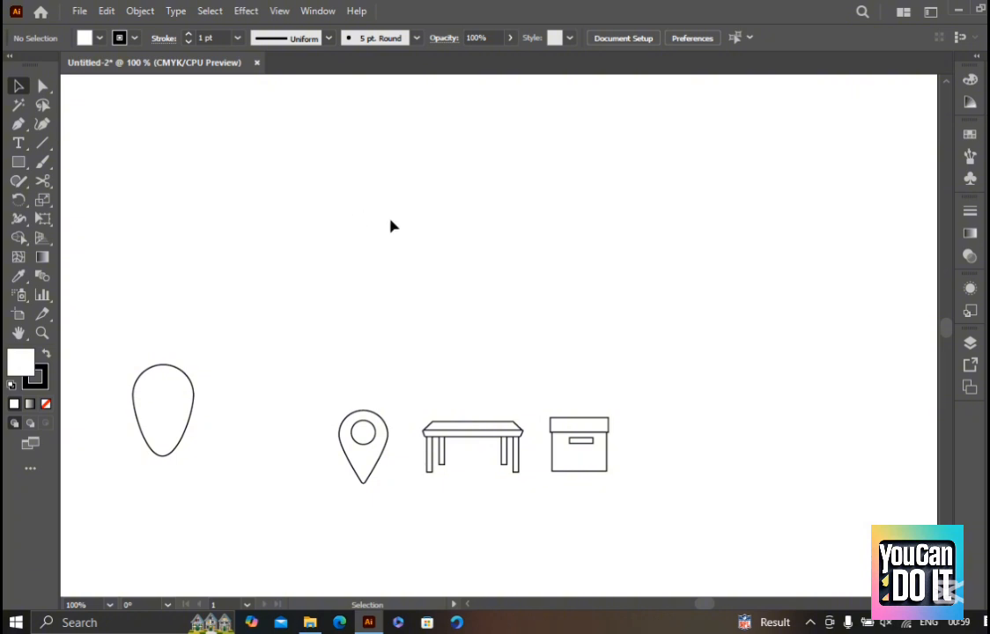
Select the pin, table and box together with one selection marquee, leaving the teardrop out
scroll(405, 260, "down", 1)
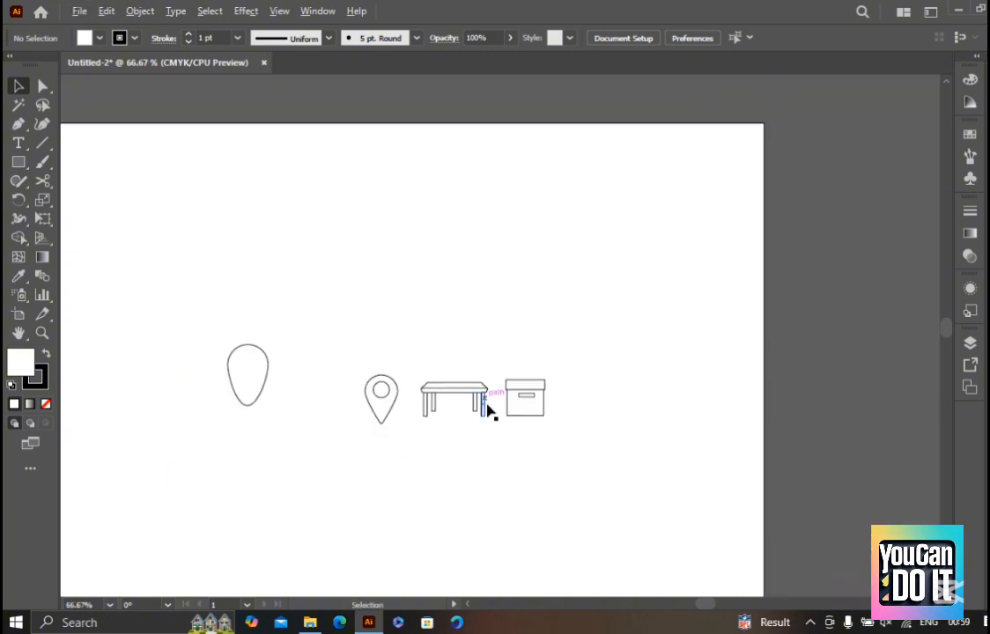
scroll(491, 409, "up", 1)
left_click_drag(606, 403, 627, 453)
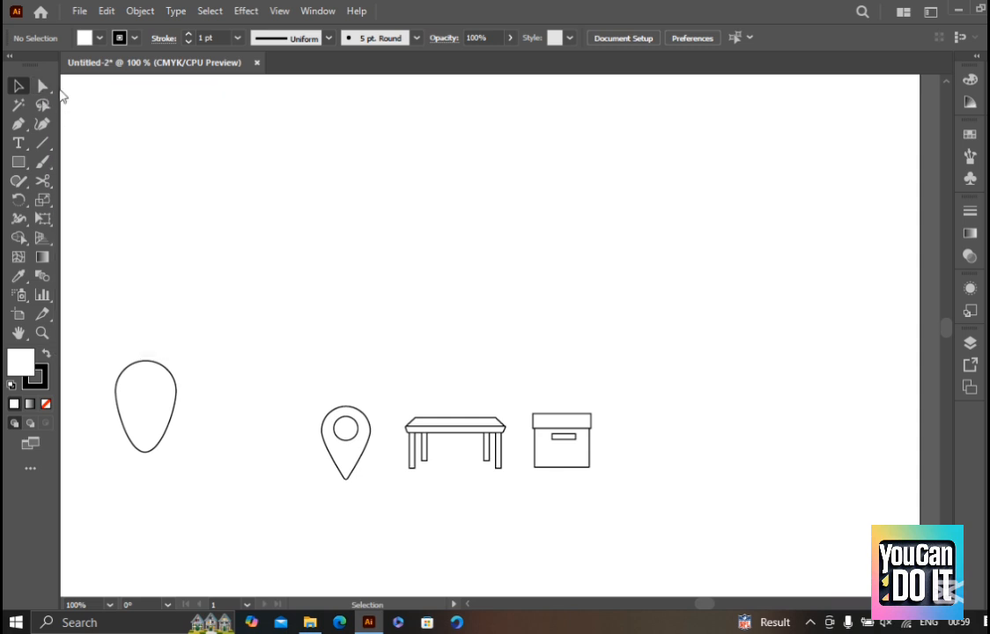
left_click_drag(322, 360, 652, 462)
scroll(647, 449, "up", 2)
scroll(560, 361, "down", 2)
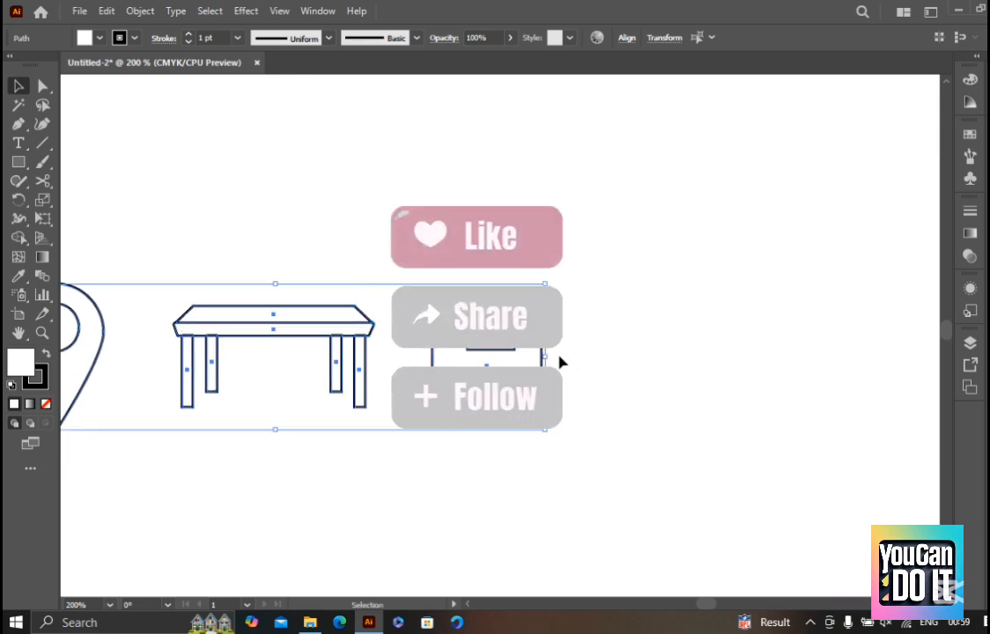
scroll(560, 361, "down", 1)
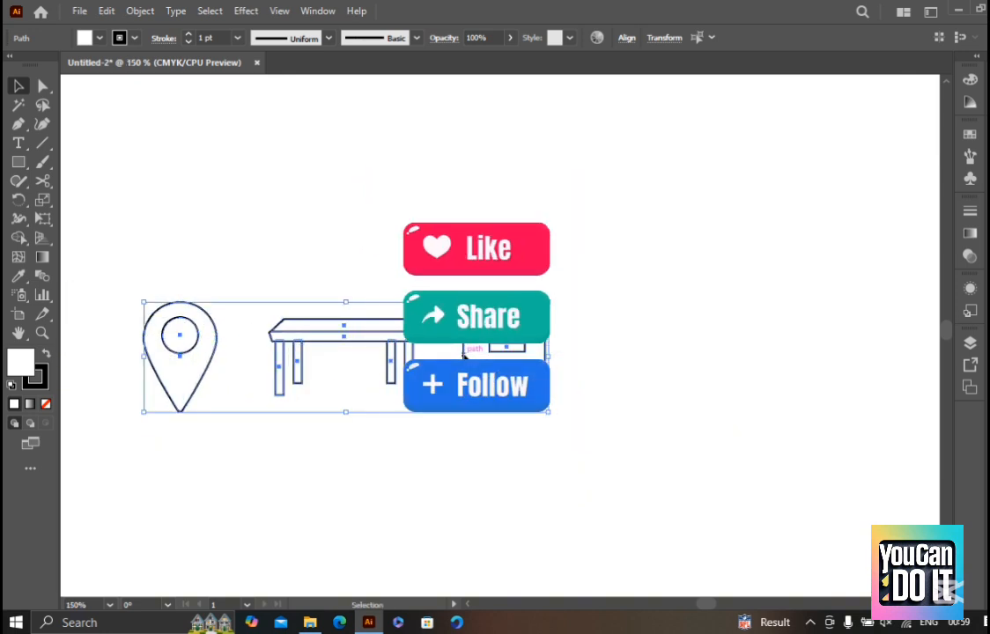
Try stretching the selected pin, table and box horizontally to the right twice, undoing each stretch
left_click_drag(552, 357, 667, 359)
key("ctrl+z")
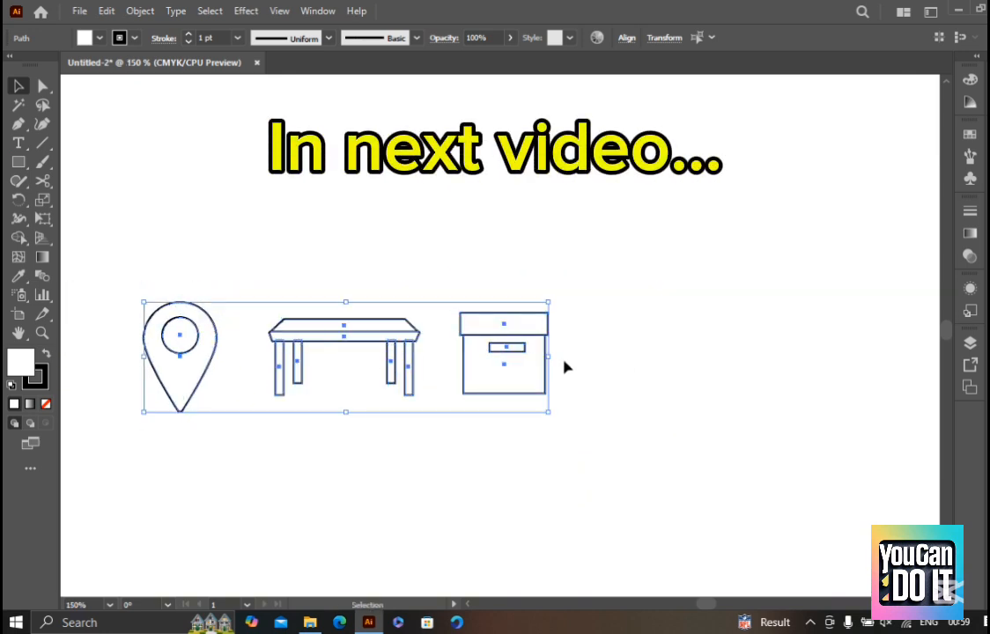
left_click_drag(553, 358, 592, 357)
key("ctrl+z")
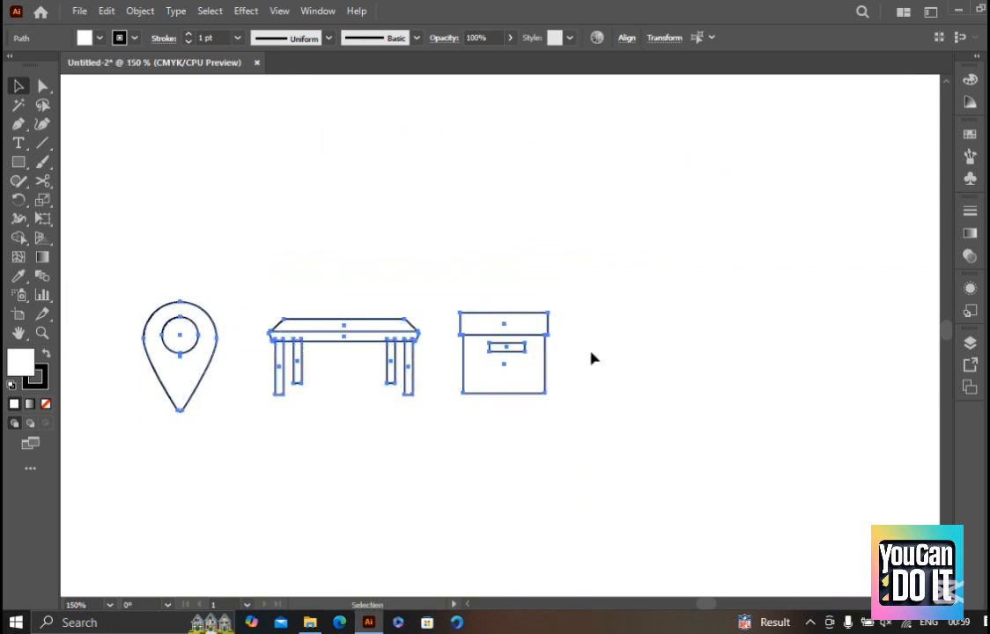